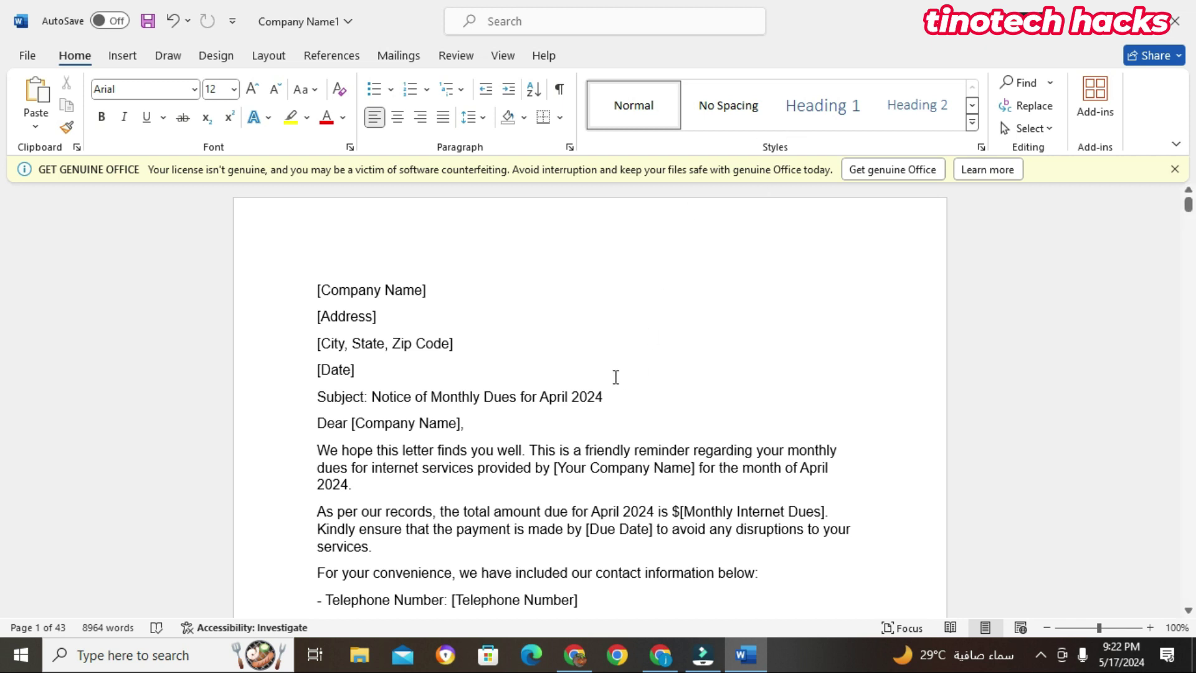
# Look through the letter's pages and the available page margin presets.
pyautogui.scroll(-4, 614, 376)
pyautogui.scroll(-15, 614, 377)
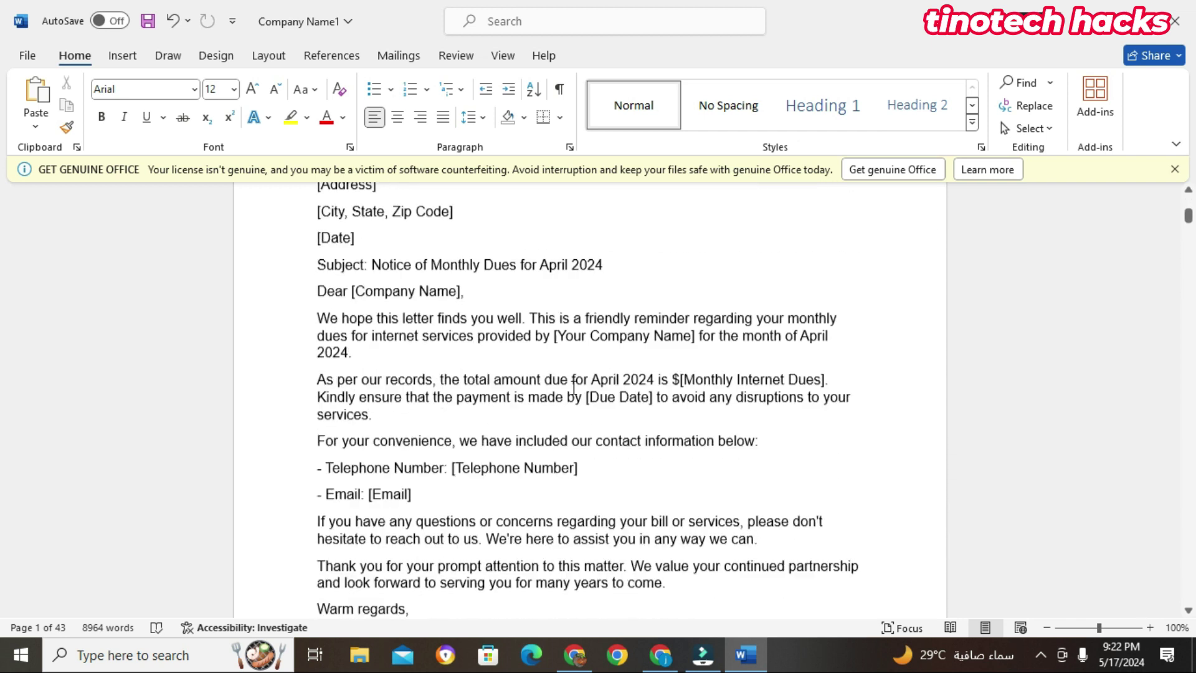
pyautogui.scroll(-15, 574, 375)
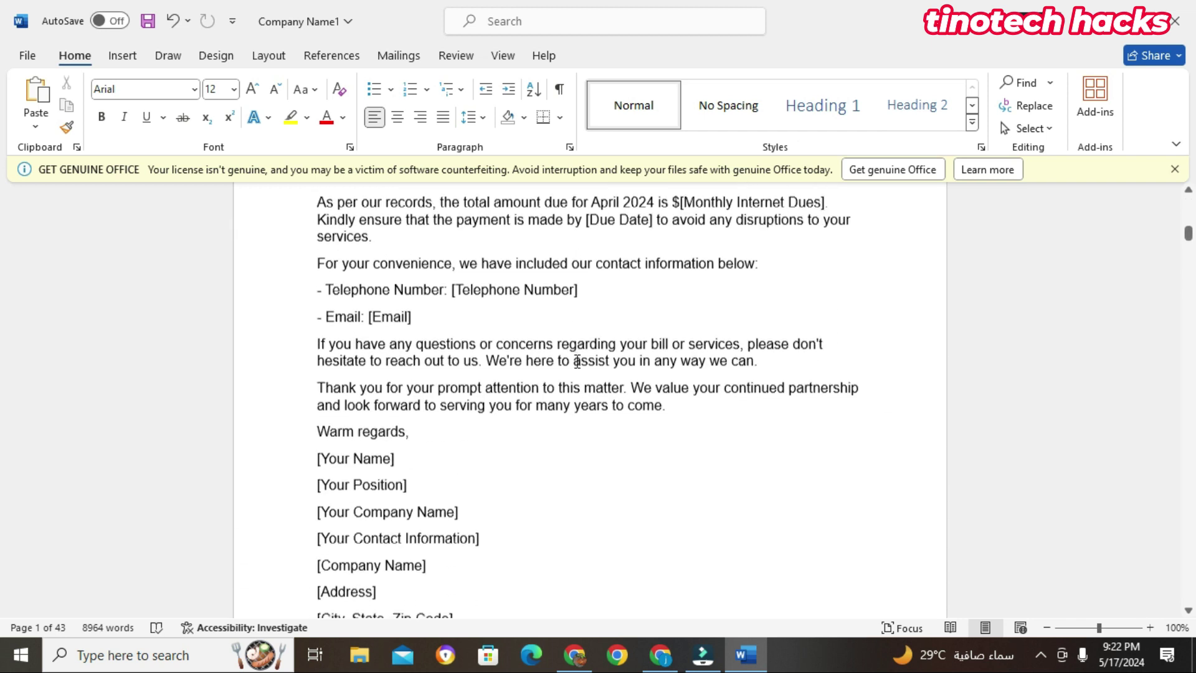
pyautogui.scroll(-12, 573, 363)
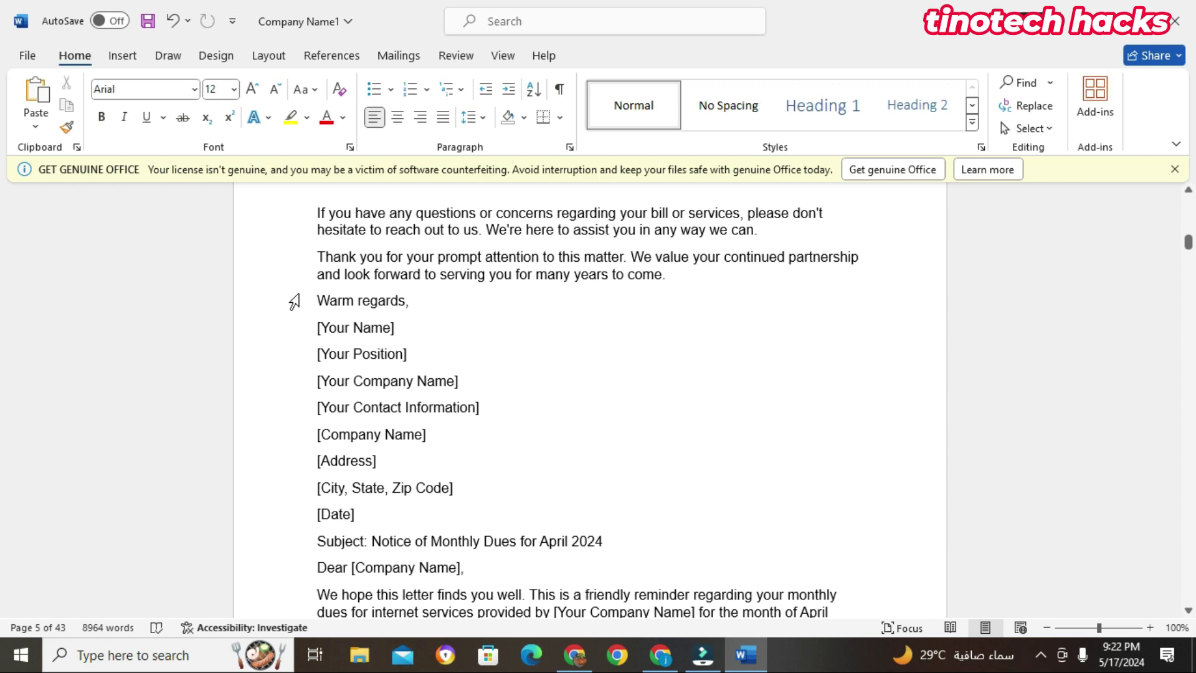
pyautogui.click(261, 61)
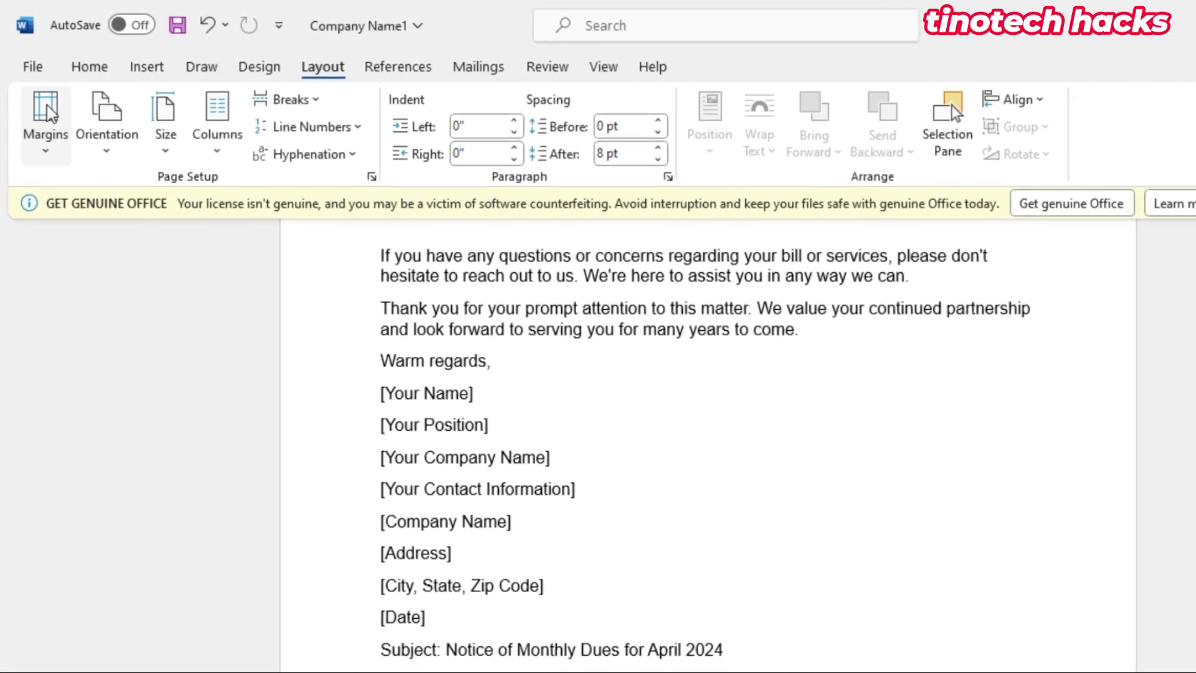
pyautogui.click(46, 107)
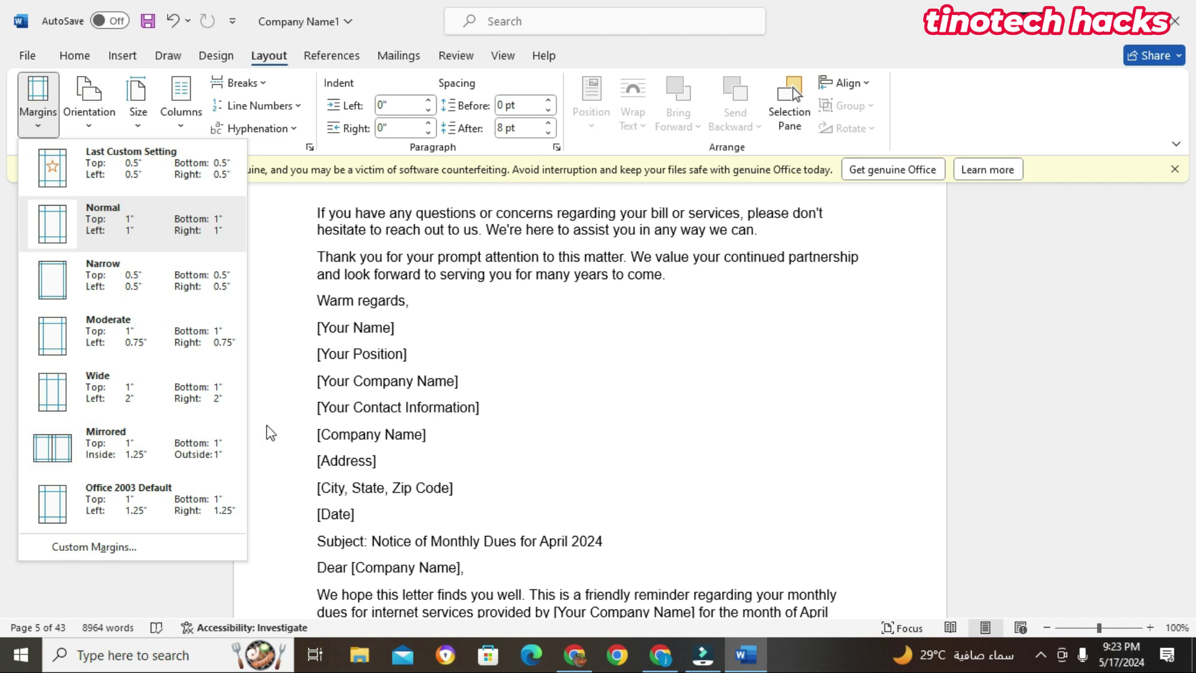
pyautogui.click(480, 197)
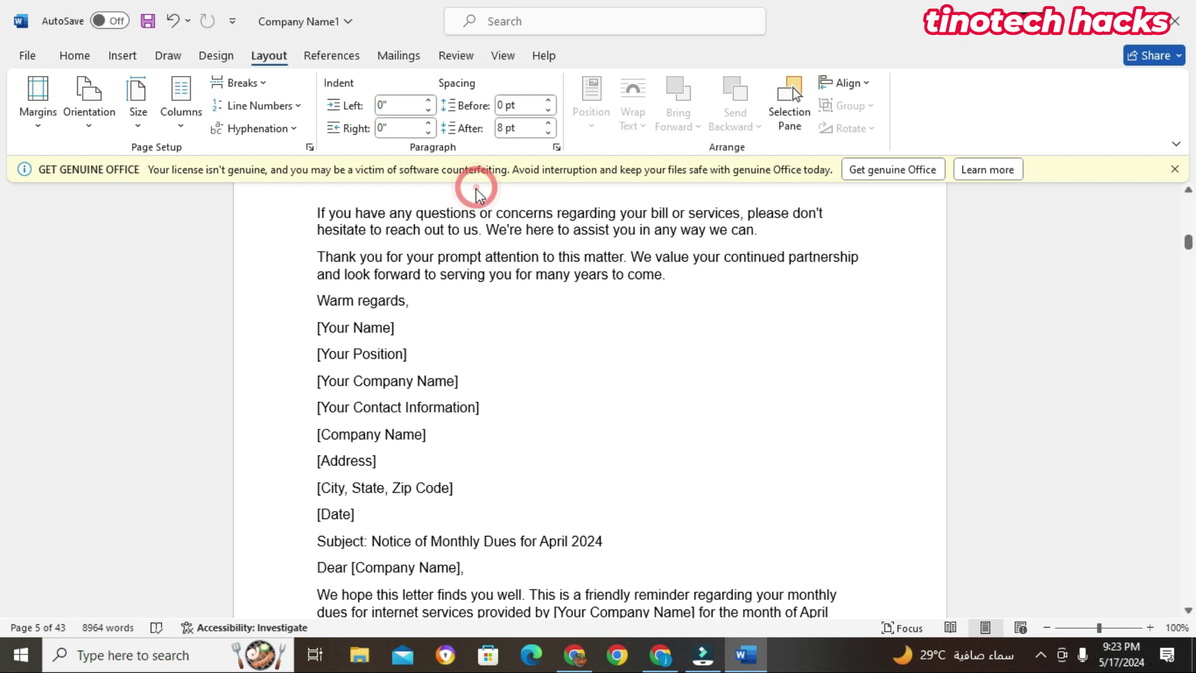
pyautogui.click(241, 384)
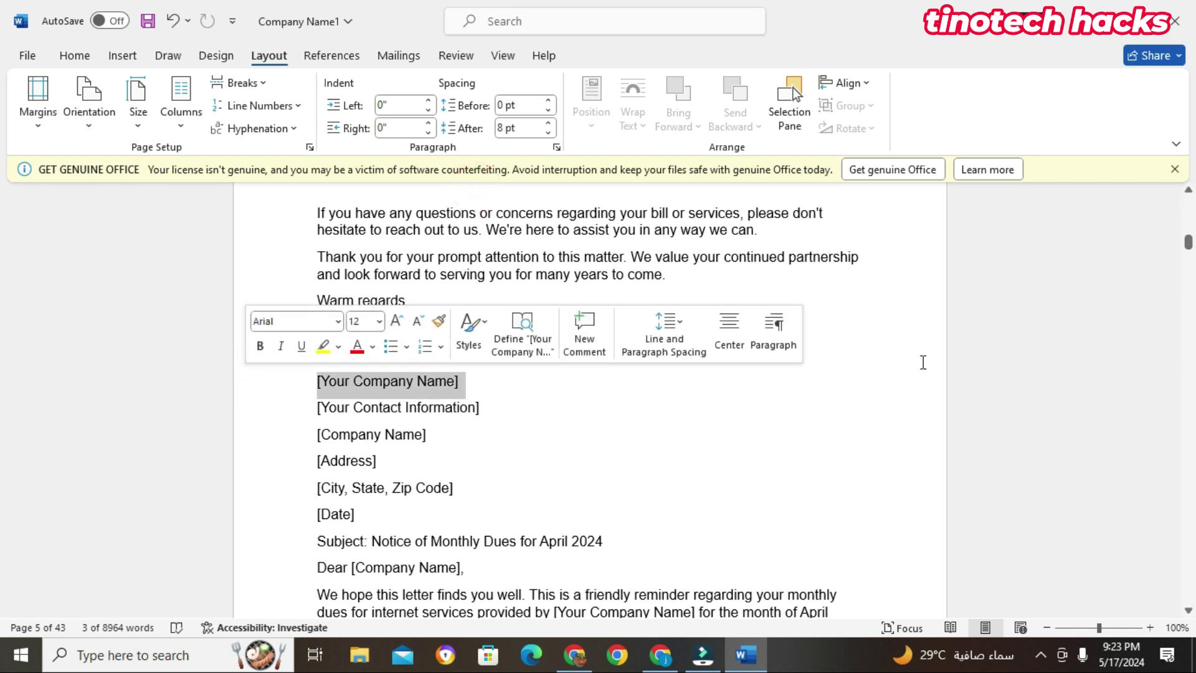
pyautogui.click(923, 362)
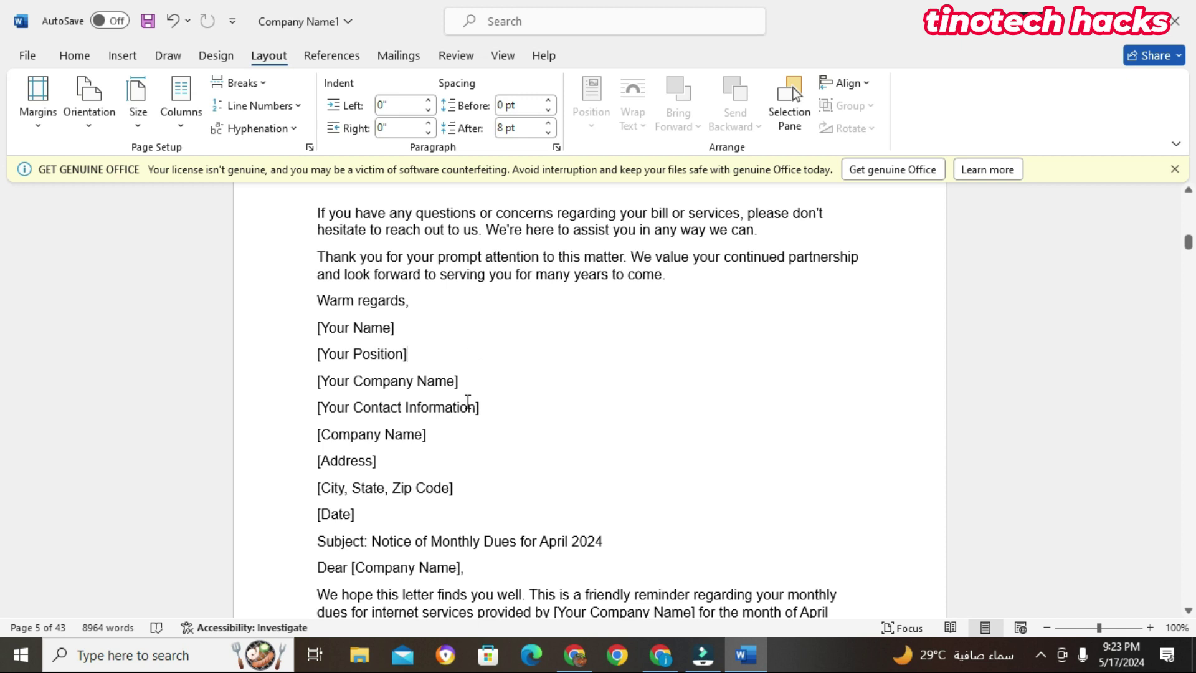
# Apply the last custom margins of 0.5" on all sides, and switch the document back to Normal 1" margins.
pyautogui.click(38, 104)
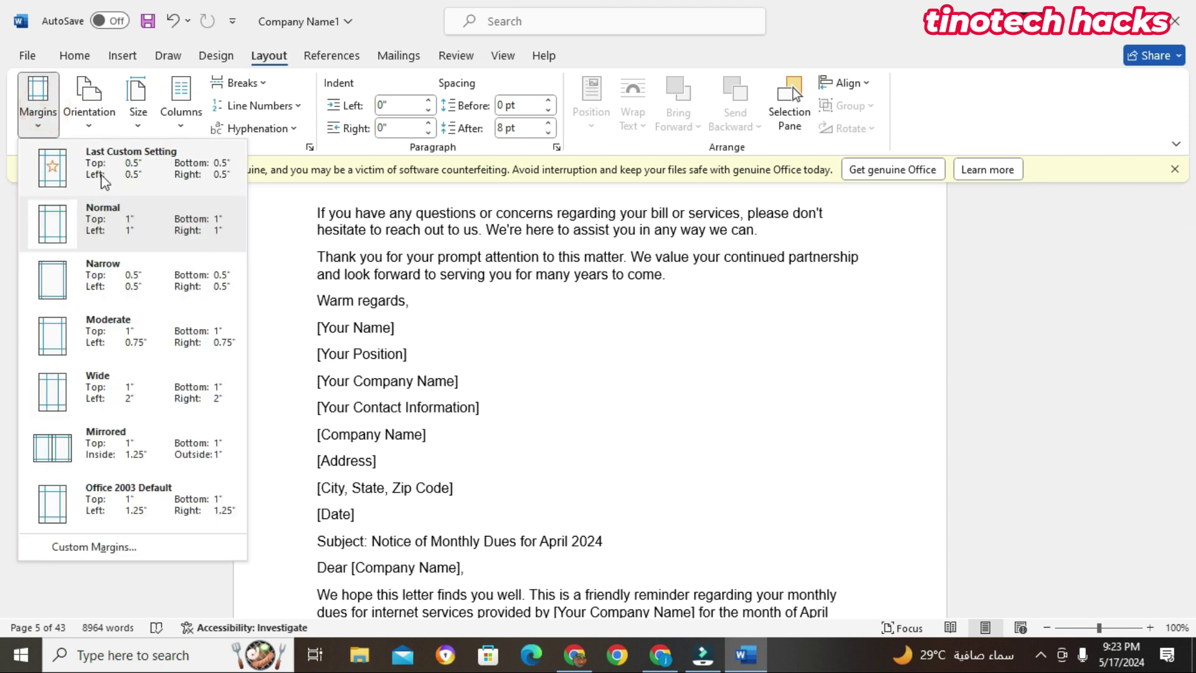
pyautogui.click(134, 172)
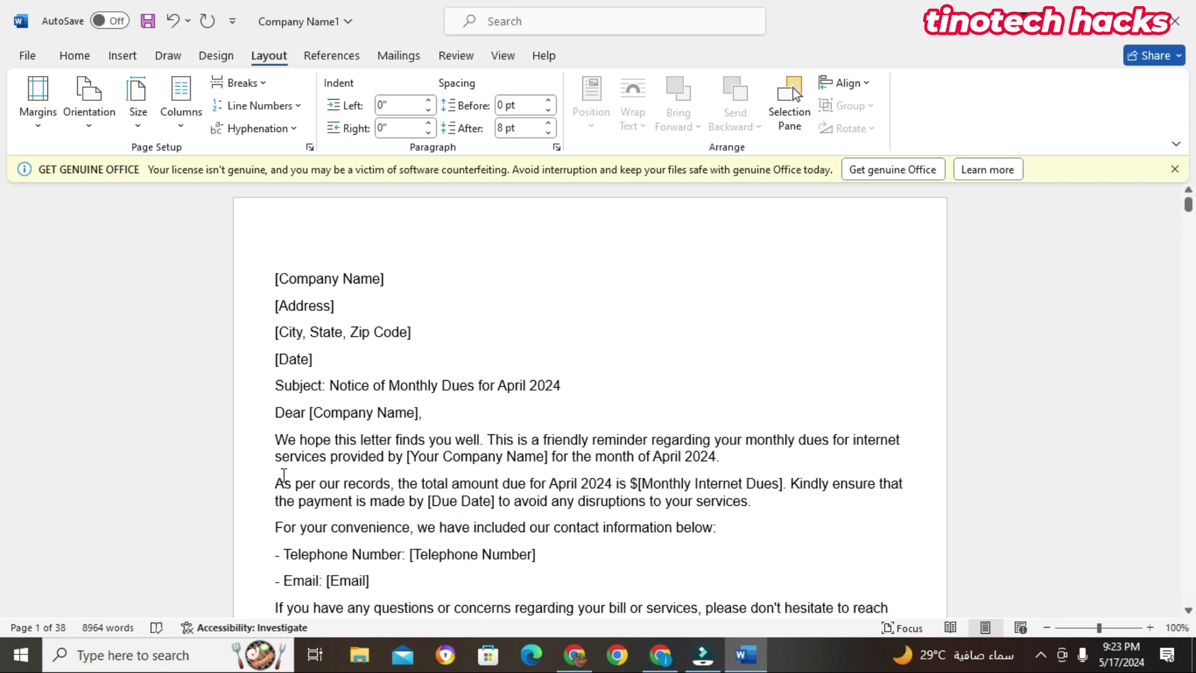
pyautogui.click(39, 107)
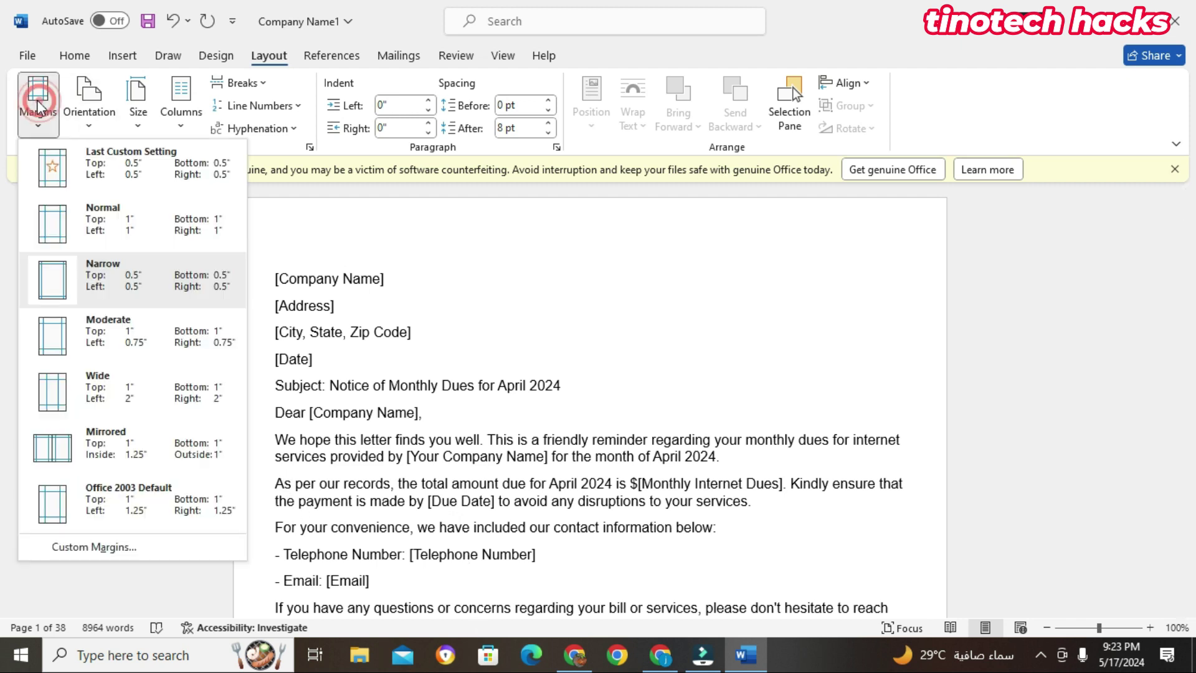
pyautogui.click(116, 225)
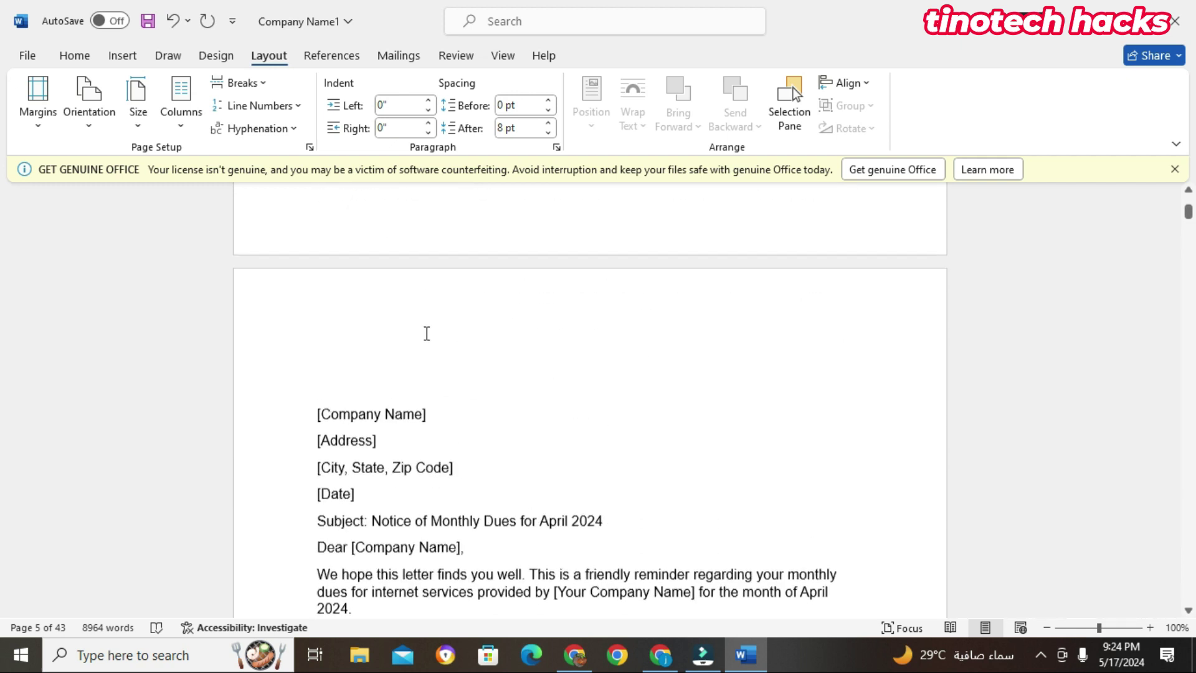
pyautogui.scroll(5, 473, 308)
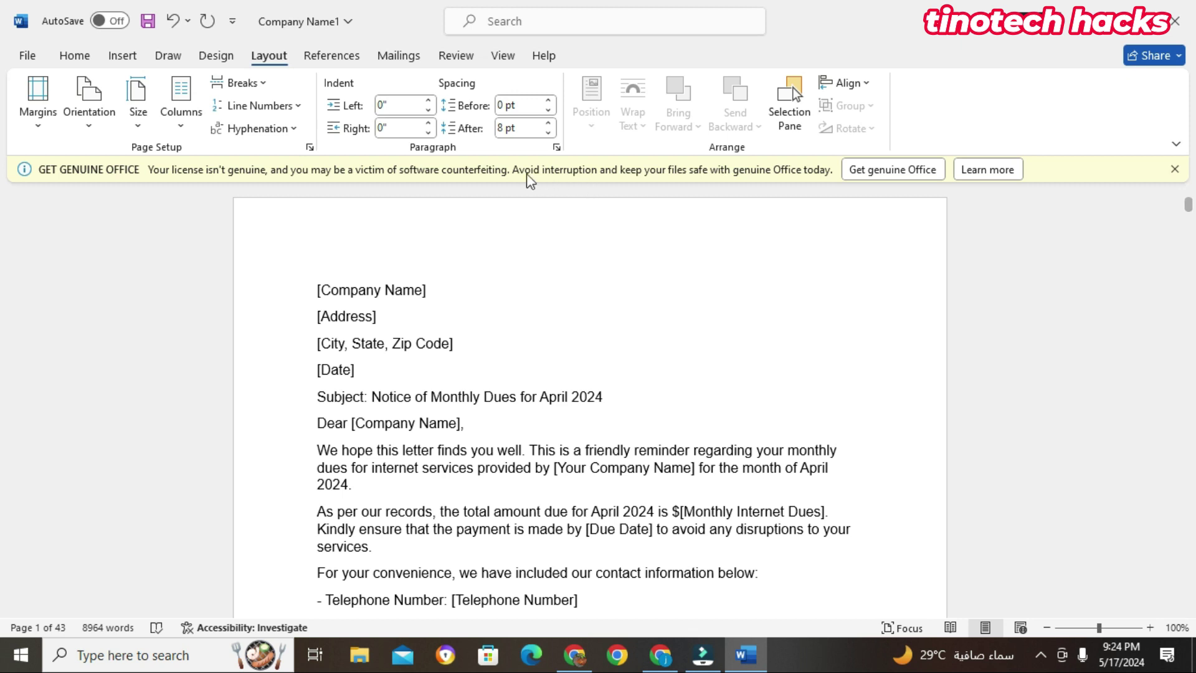
# Apply the Narrow margin preset, 0.5" on every side, and check the layout across the pages.
pyautogui.click(38, 102)
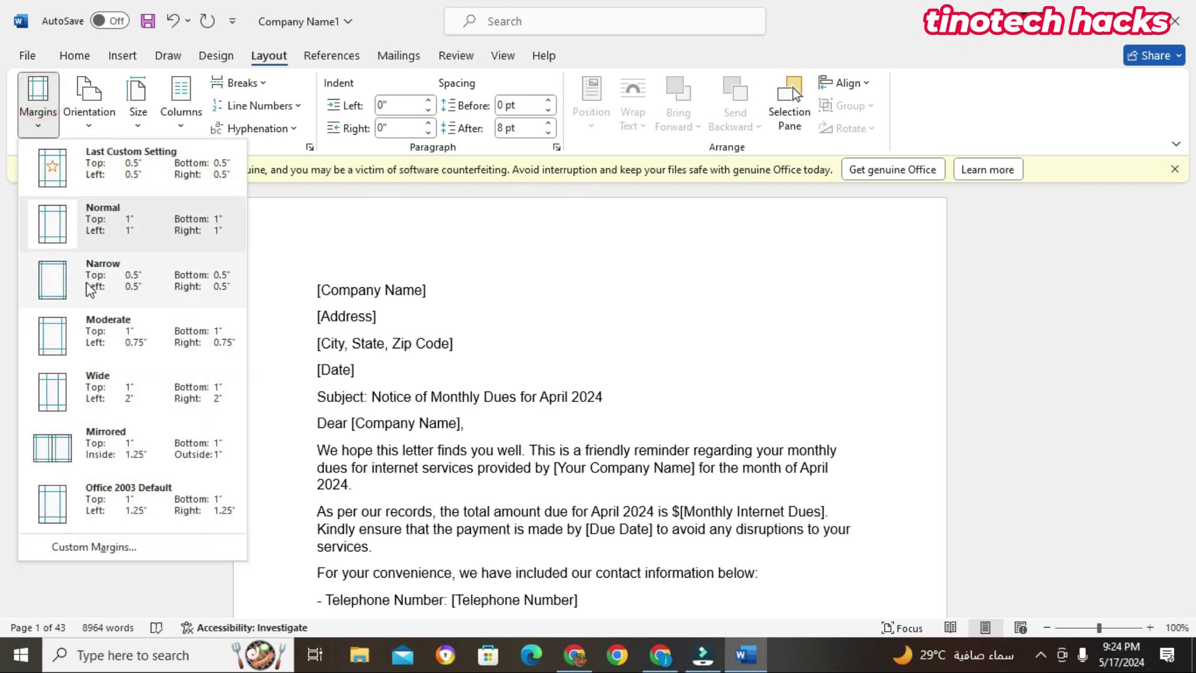
pyautogui.click(89, 290)
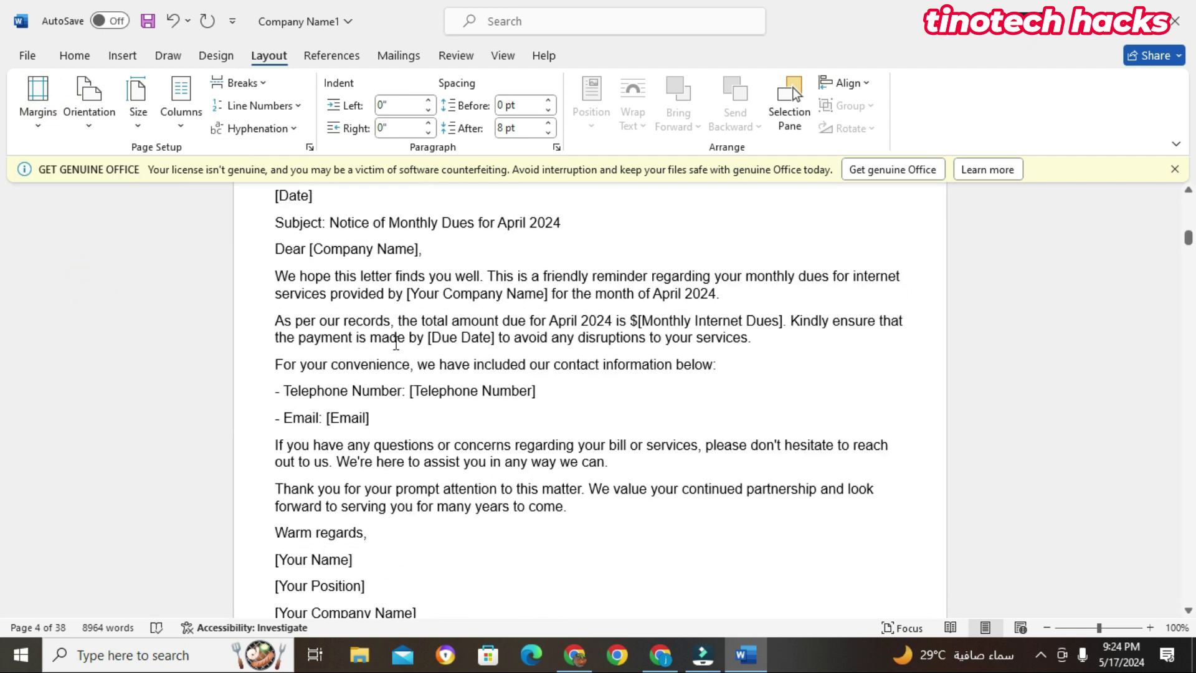
pyautogui.scroll(-18, 311, 342)
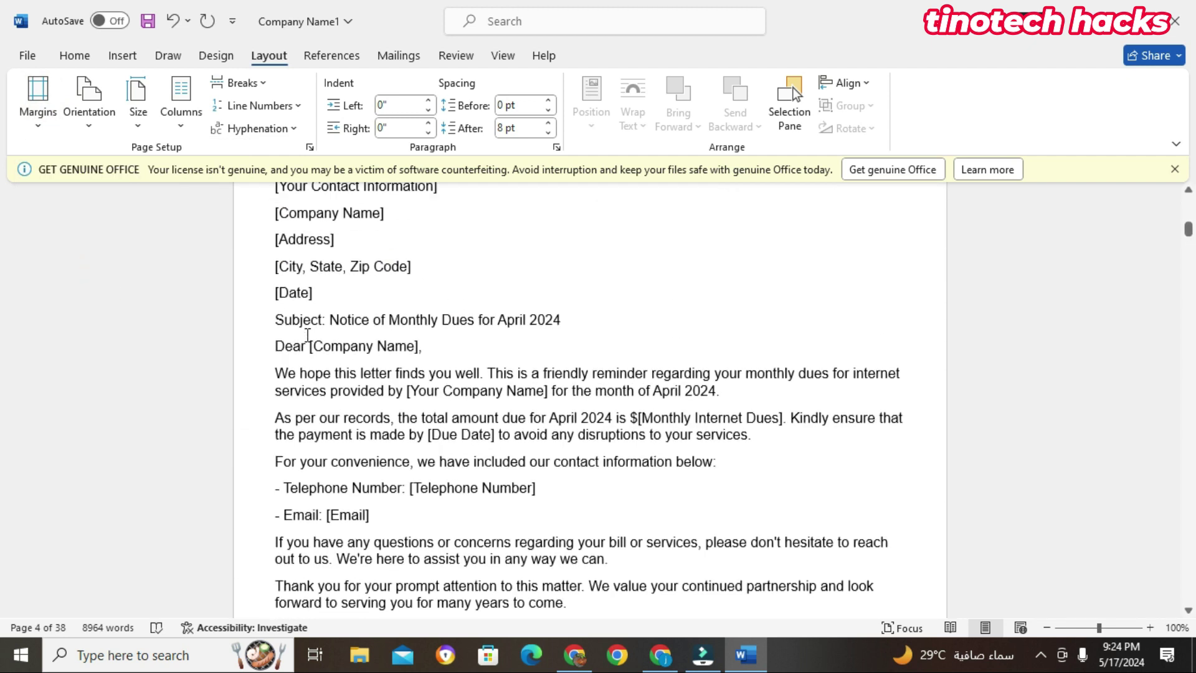
pyautogui.scroll(18, 305, 328)
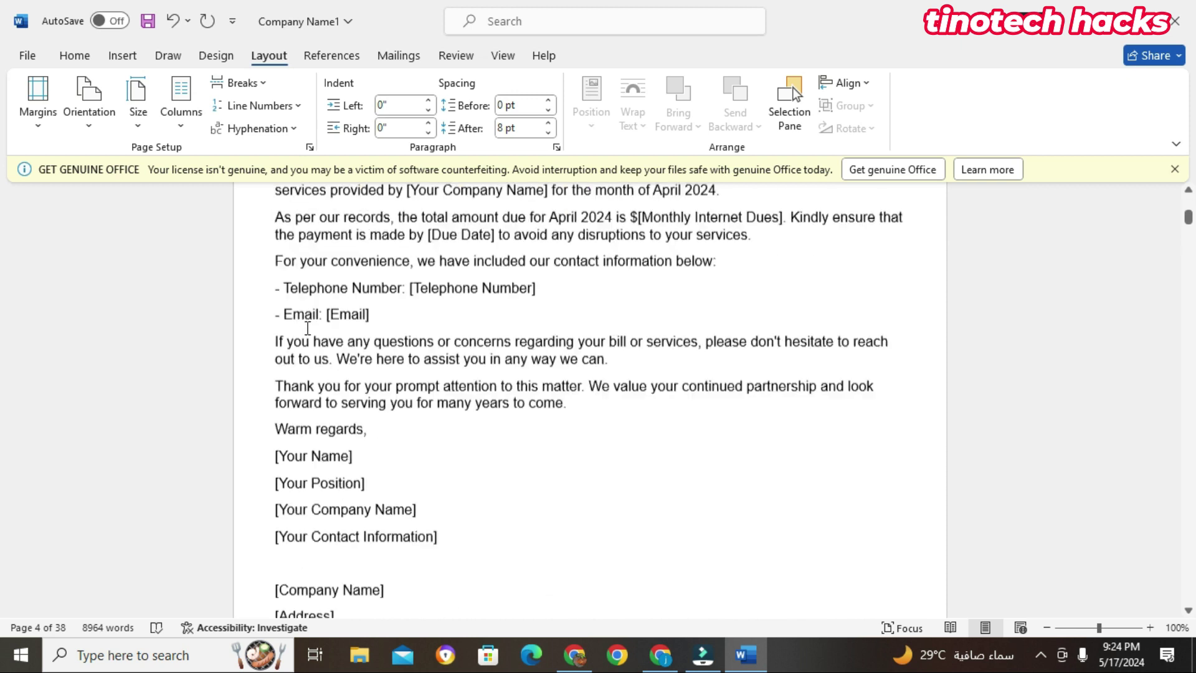
pyautogui.scroll(15, 313, 330)
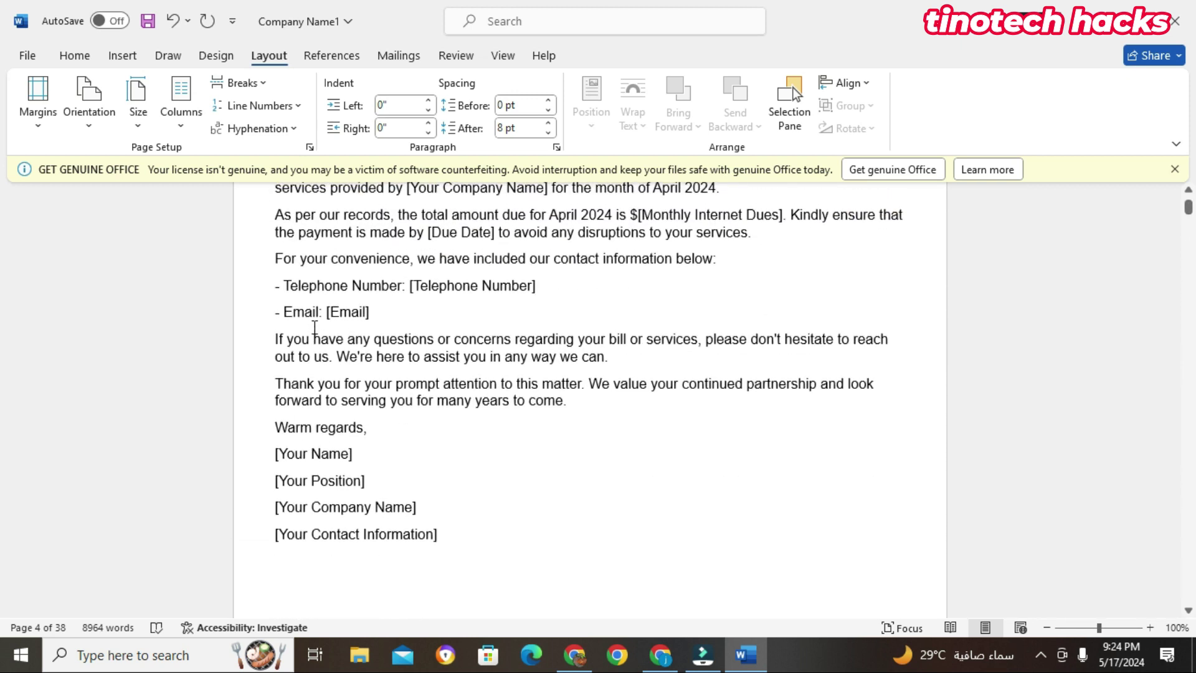
# Change the document's margins to the Moderate preset, 1" top and bottom and 0.75" on the sides.
pyautogui.click(38, 101)
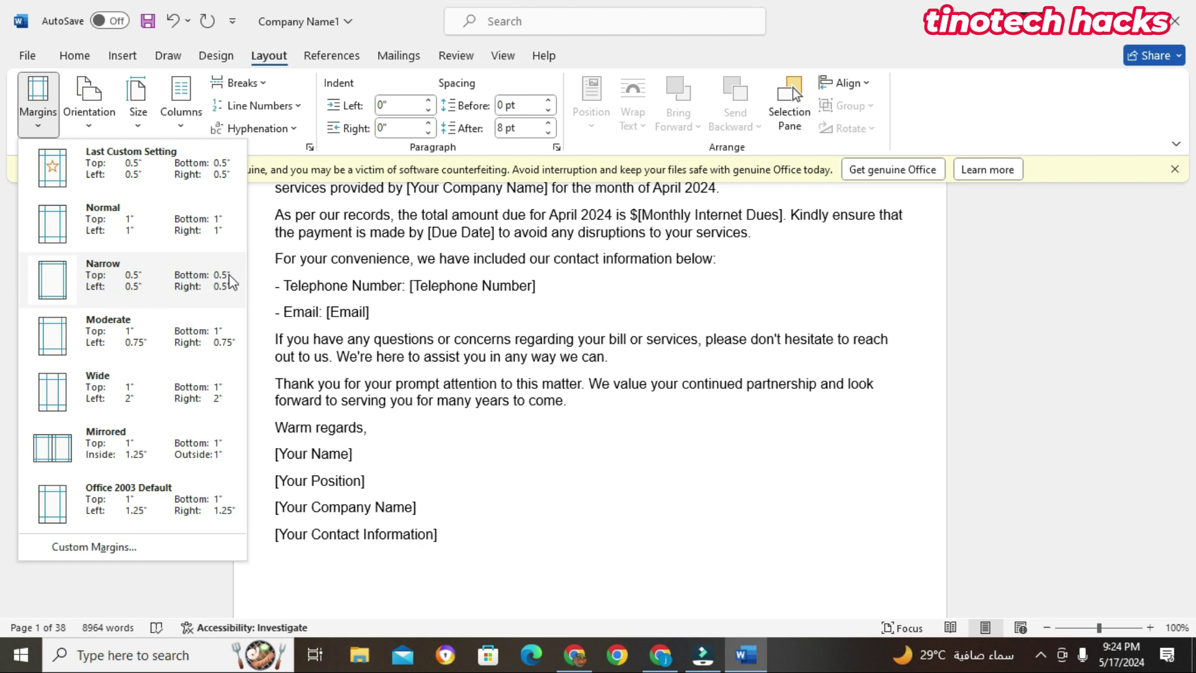
pyautogui.click(100, 336)
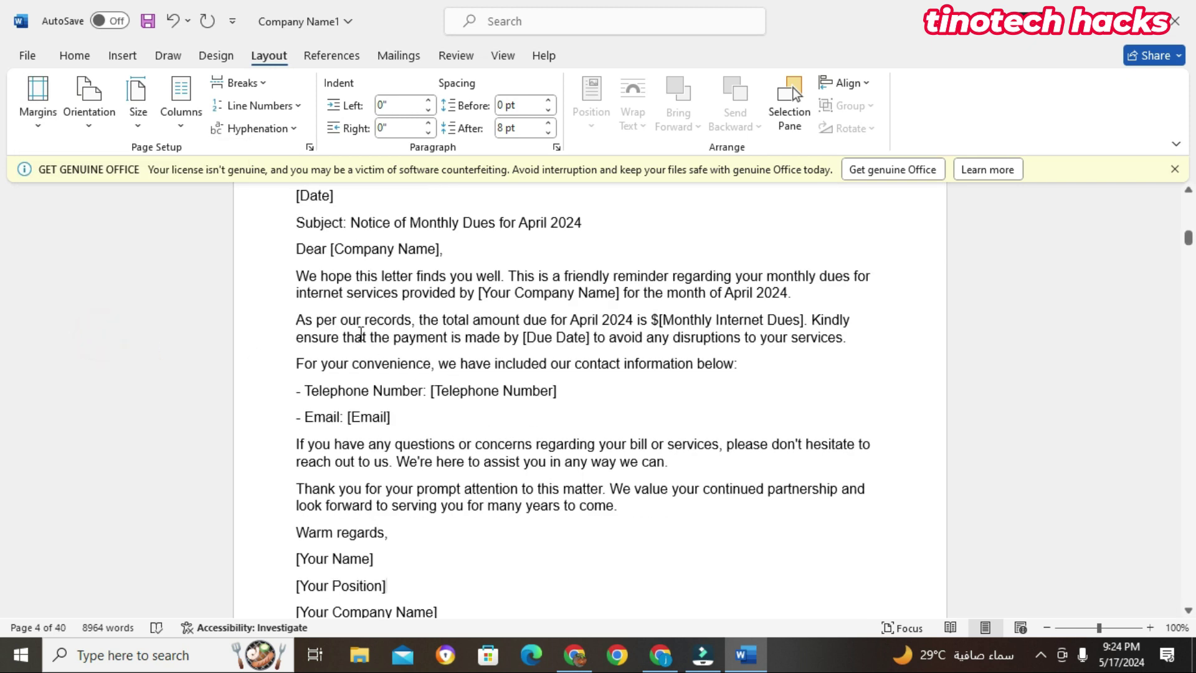
pyautogui.scroll(10, 360, 325)
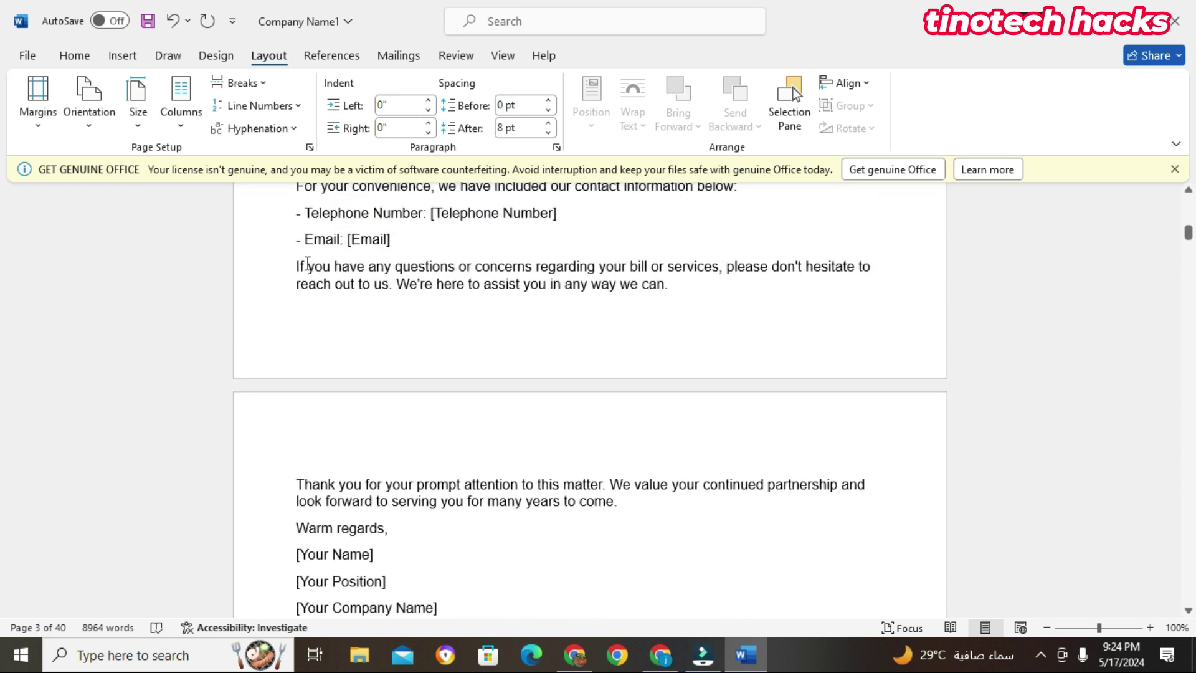
# Set the page margins to the Wide preset with 1" top and bottom and 2" on each side.
pyautogui.click(39, 111)
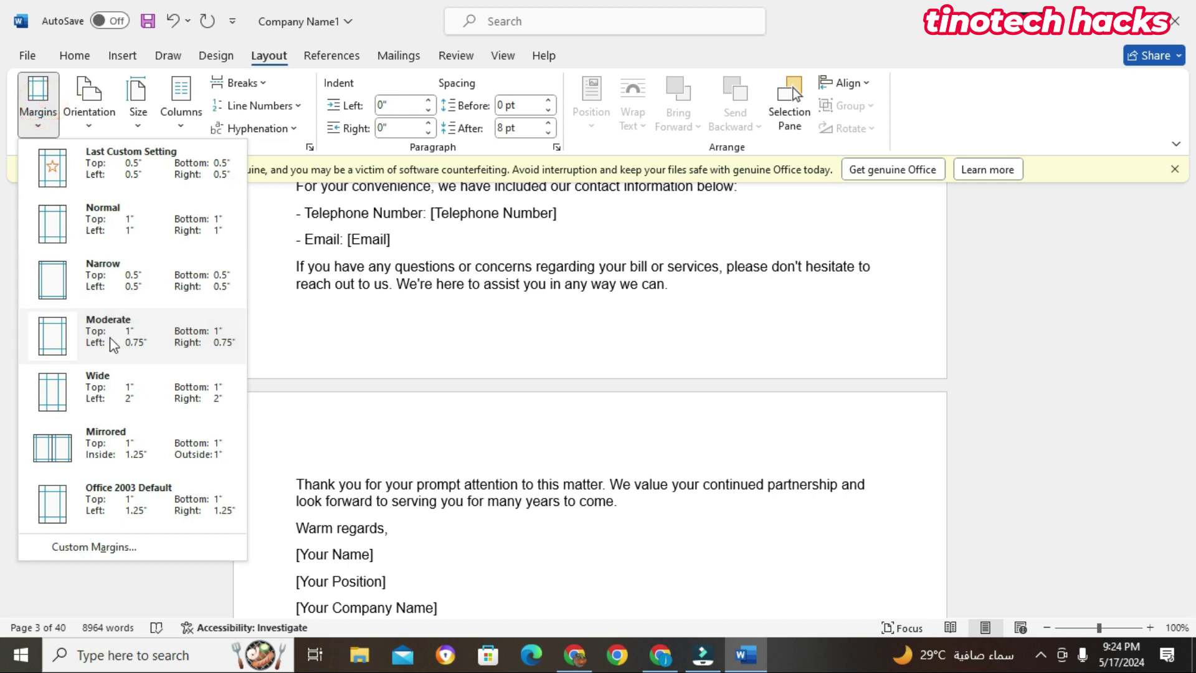
pyautogui.click(103, 399)
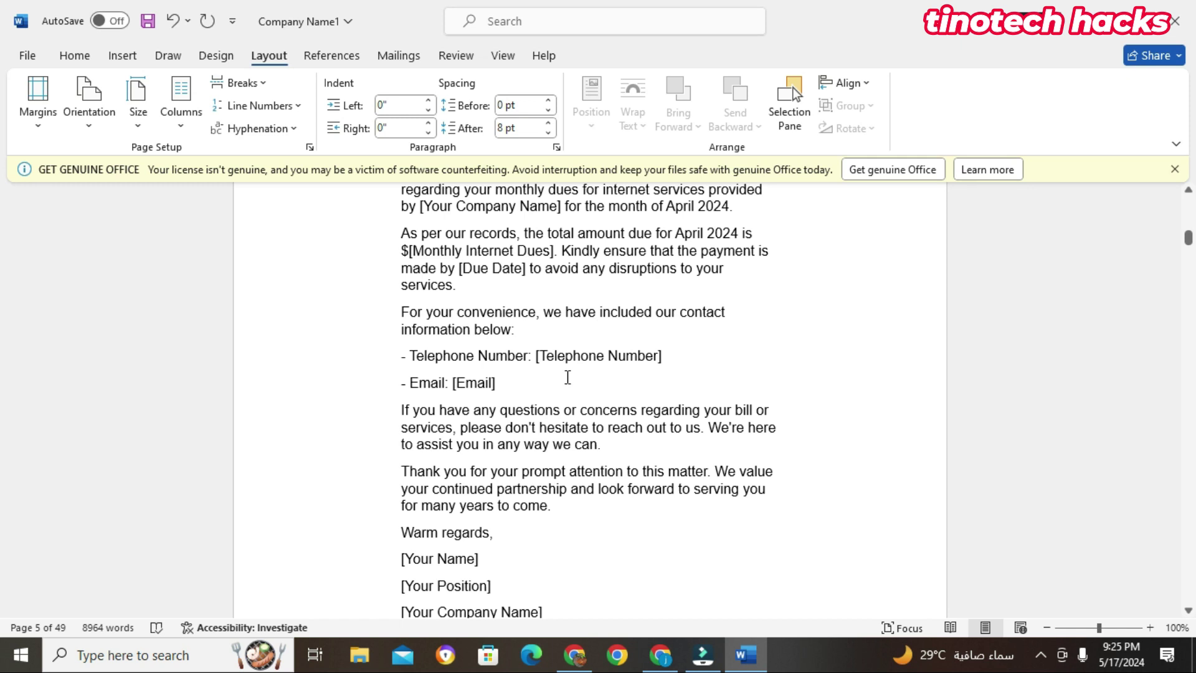
pyautogui.click(37, 93)
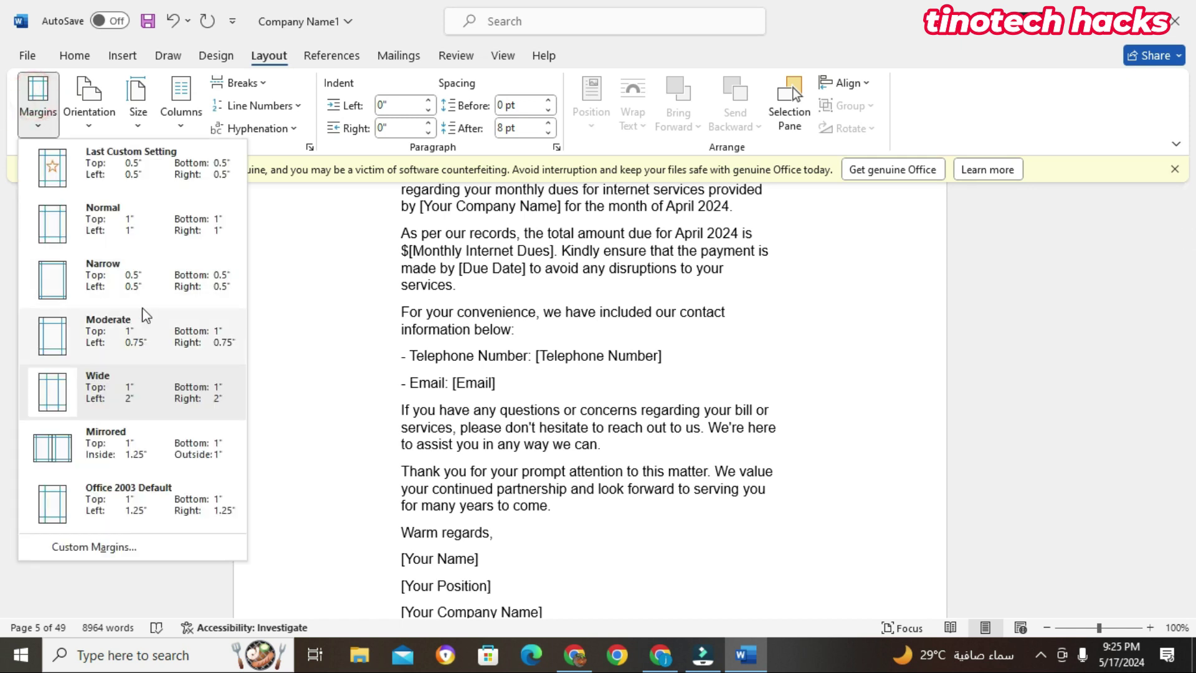
pyautogui.click(95, 396)
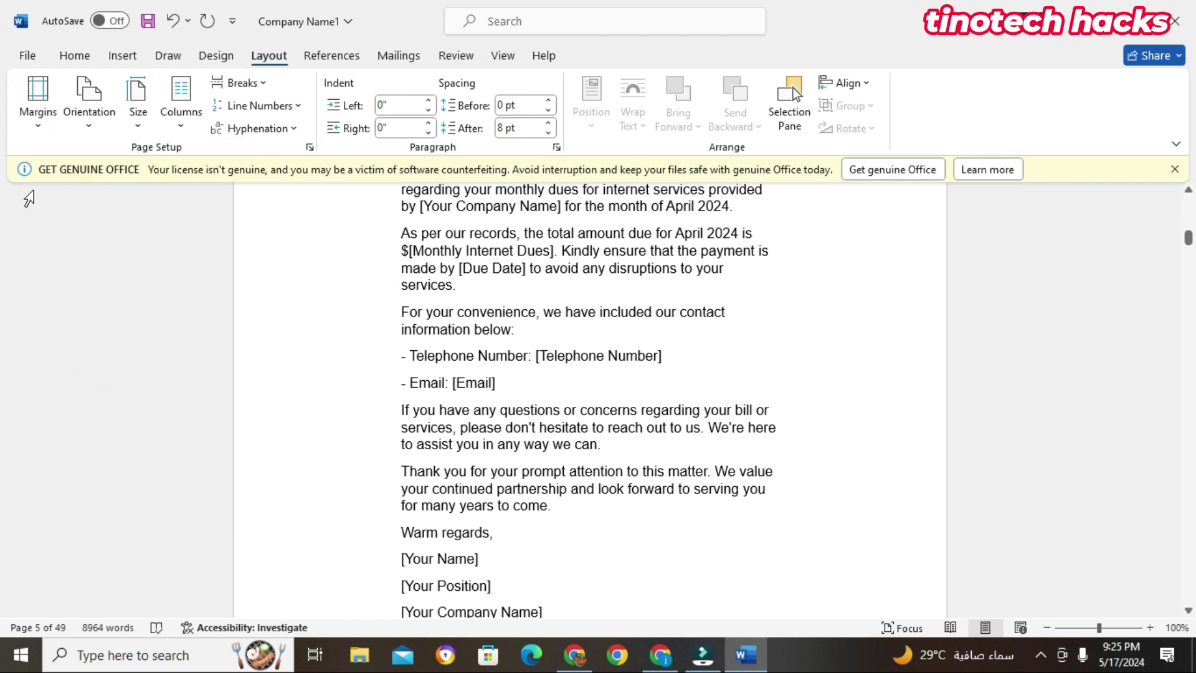
# Apply the Mirrored margin preset, 1.25" inside and 1" outside, and compare the text position on neighbouring pages.
pyautogui.click(34, 99)
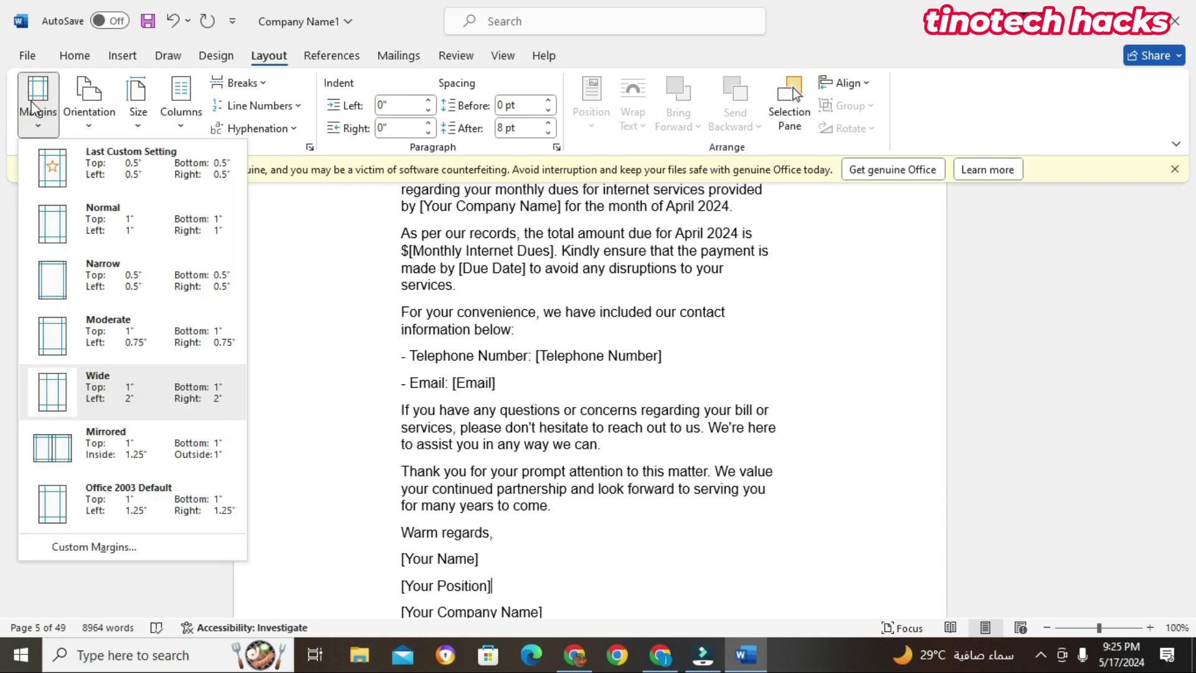
pyautogui.click(101, 451)
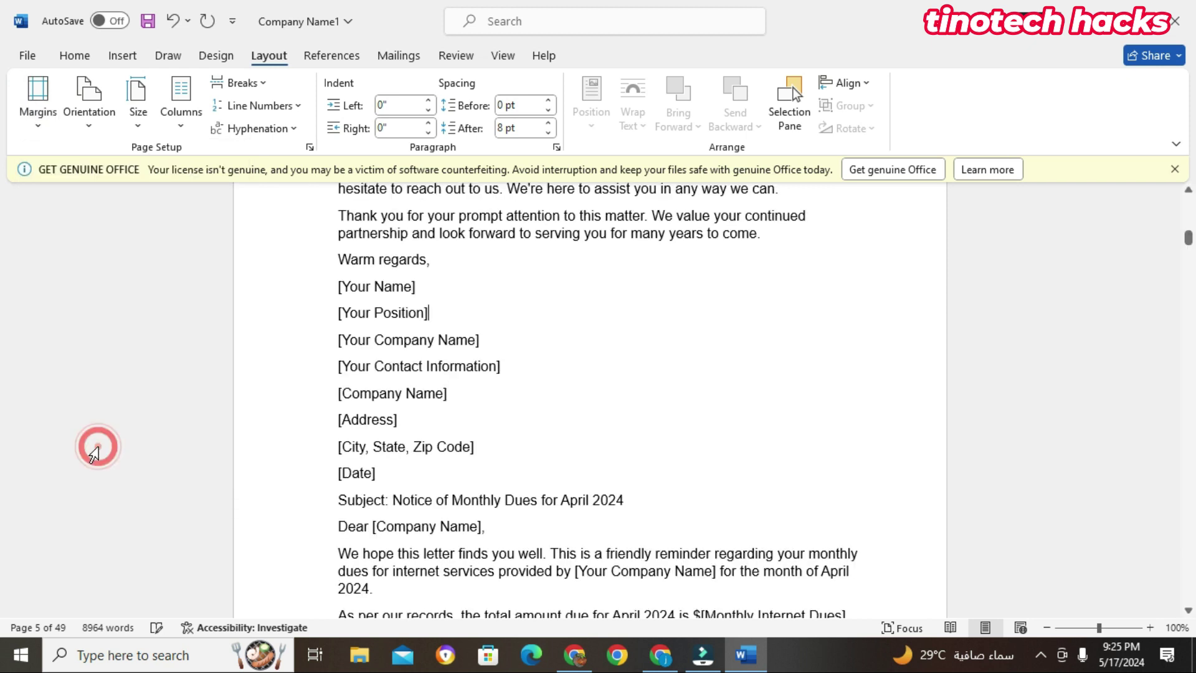
pyautogui.hotkey('ctrl', 'Return')
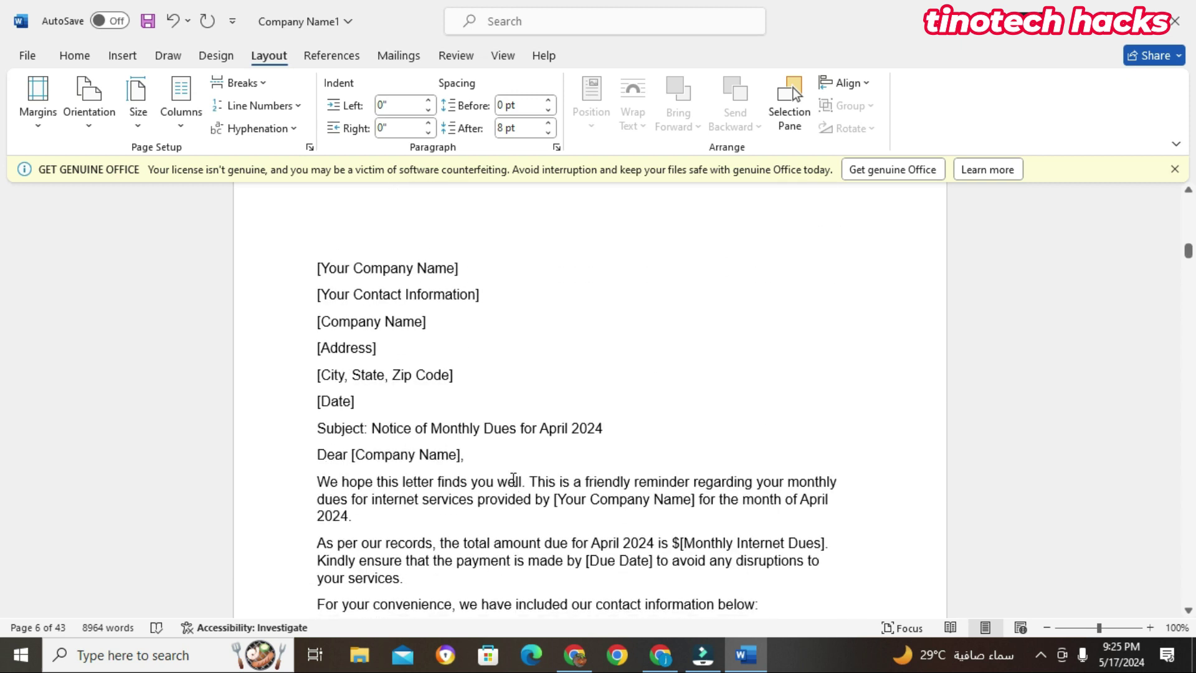
pyautogui.scroll(-15, 512, 478)
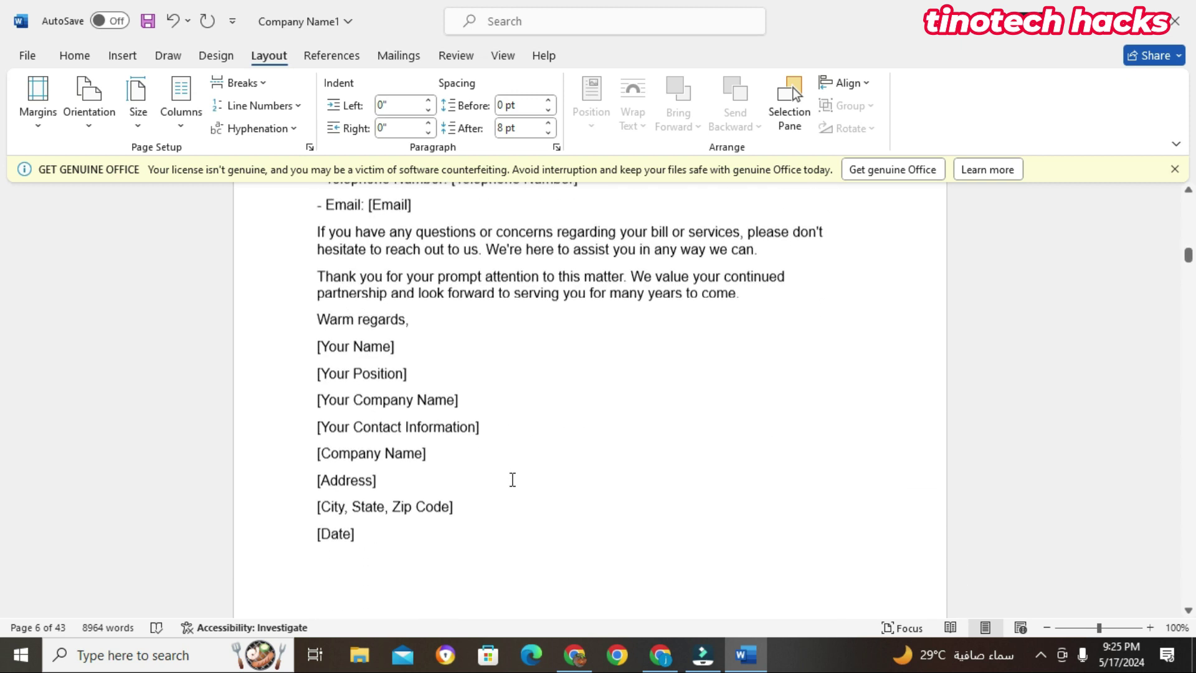
pyautogui.scroll(-6, 512, 480)
pyautogui.scroll(9, 512, 480)
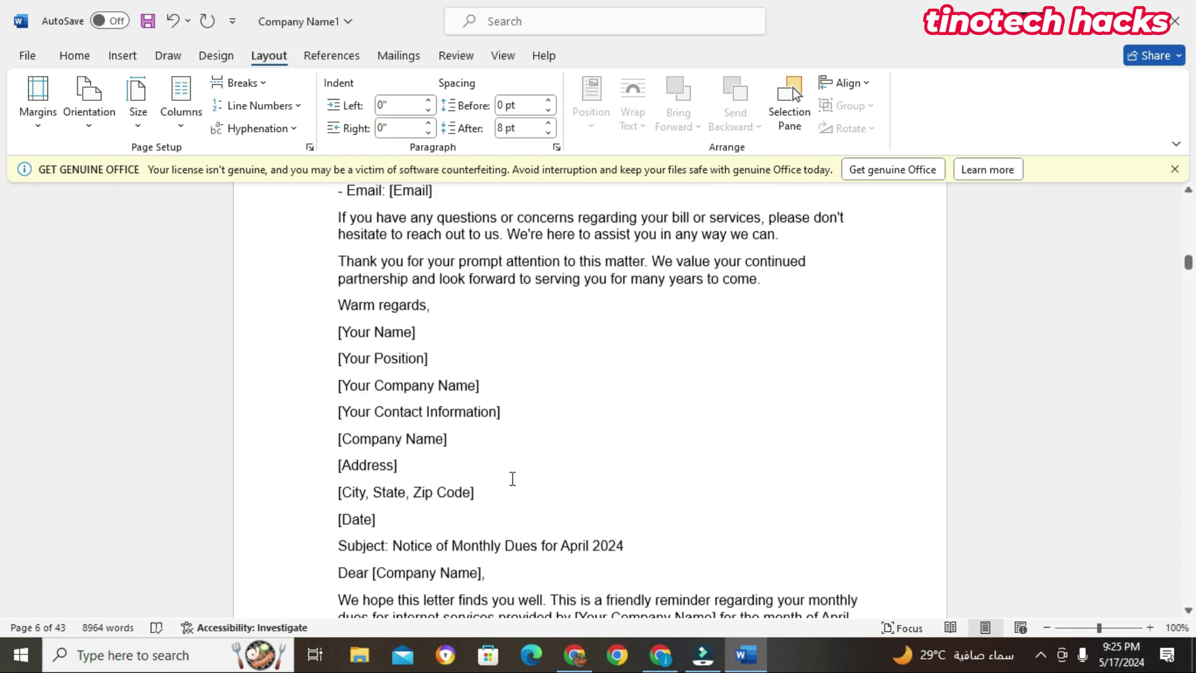
# Apply the Office 2003 Default margins, 1" top and bottom and 1.25" on the sides, and check the first page.
pyautogui.click(32, 99)
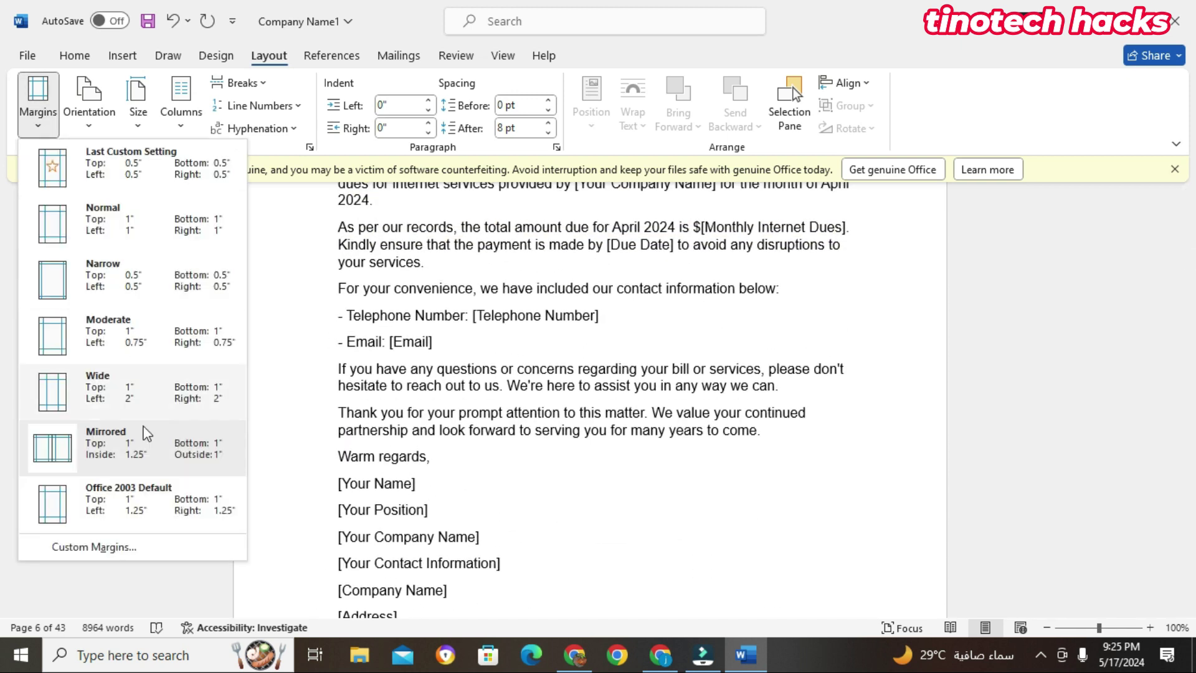
pyautogui.click(96, 506)
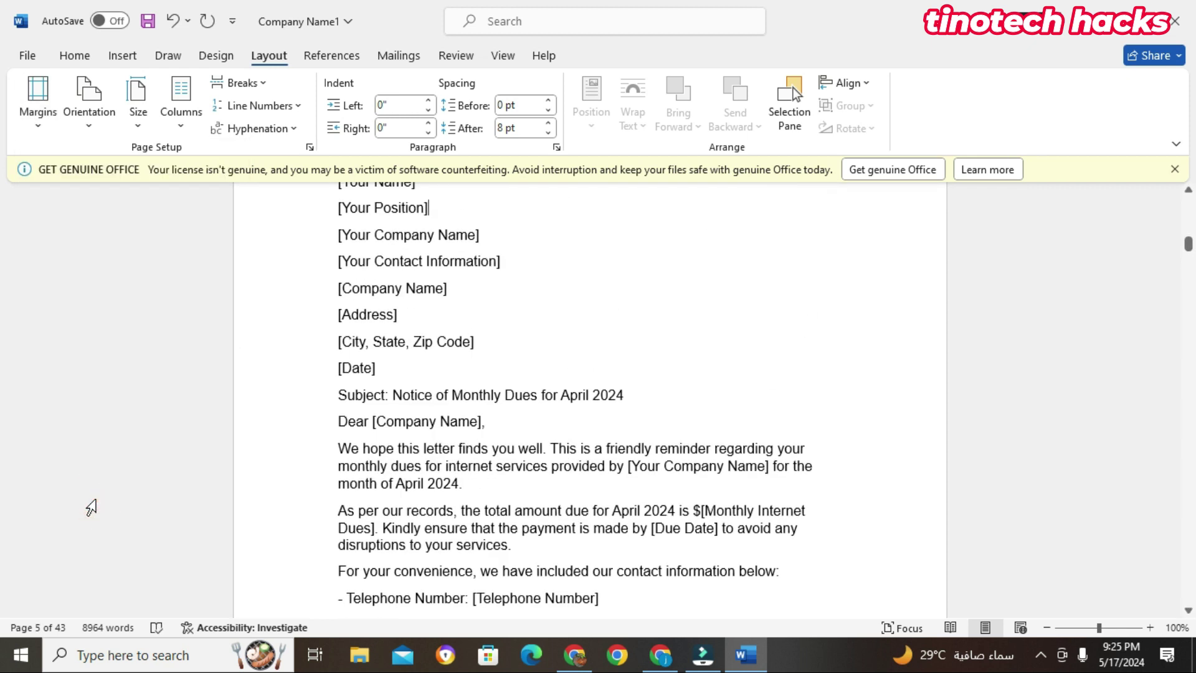
pyautogui.moveTo(1188, 242); pyautogui.dragTo(1183, 199)
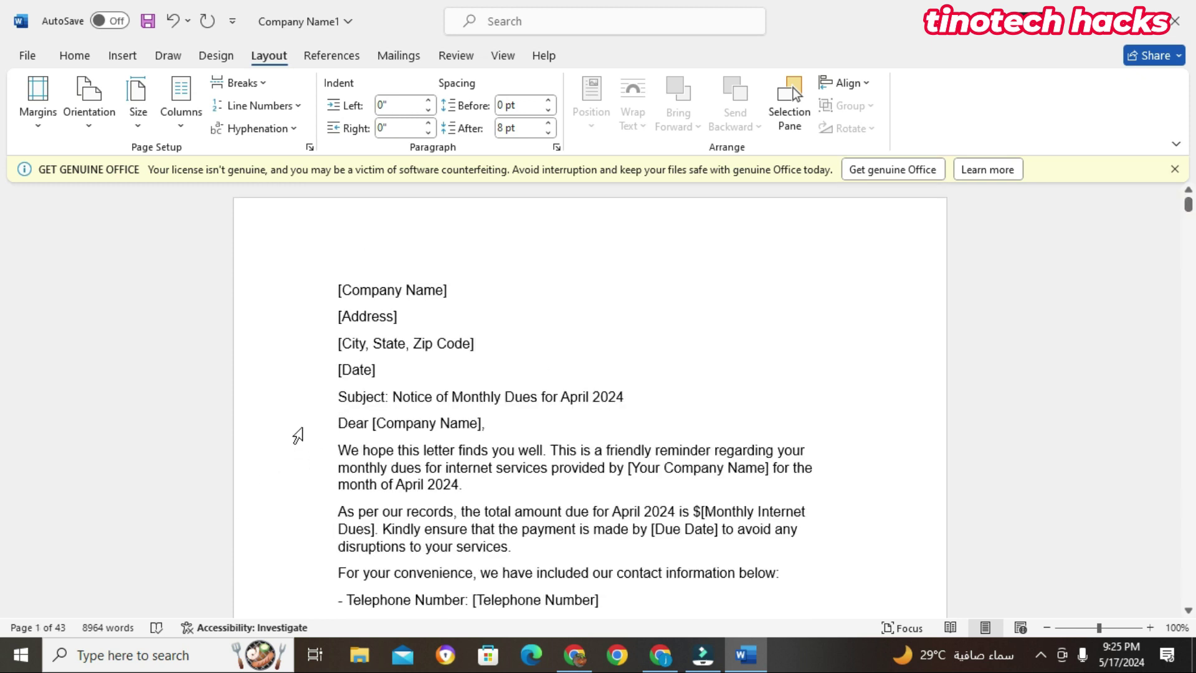
# Set the document's margins back to the Narrow preset, 0.5" on all sides.
pyautogui.click(38, 93)
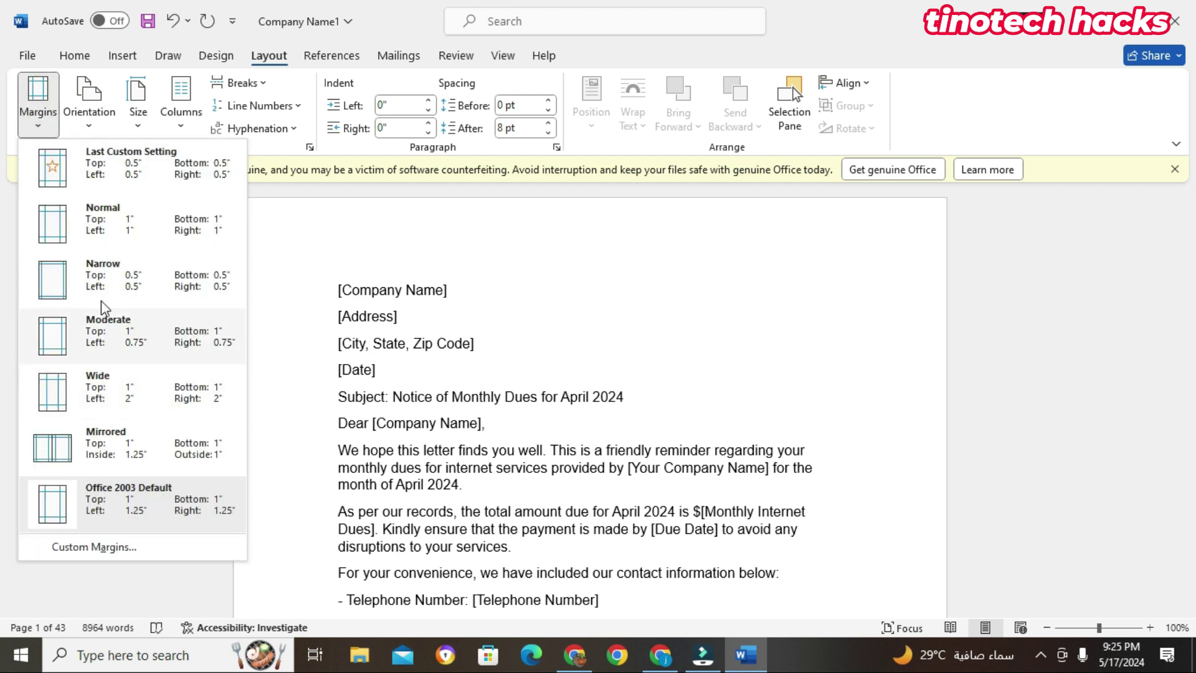
pyautogui.click(98, 270)
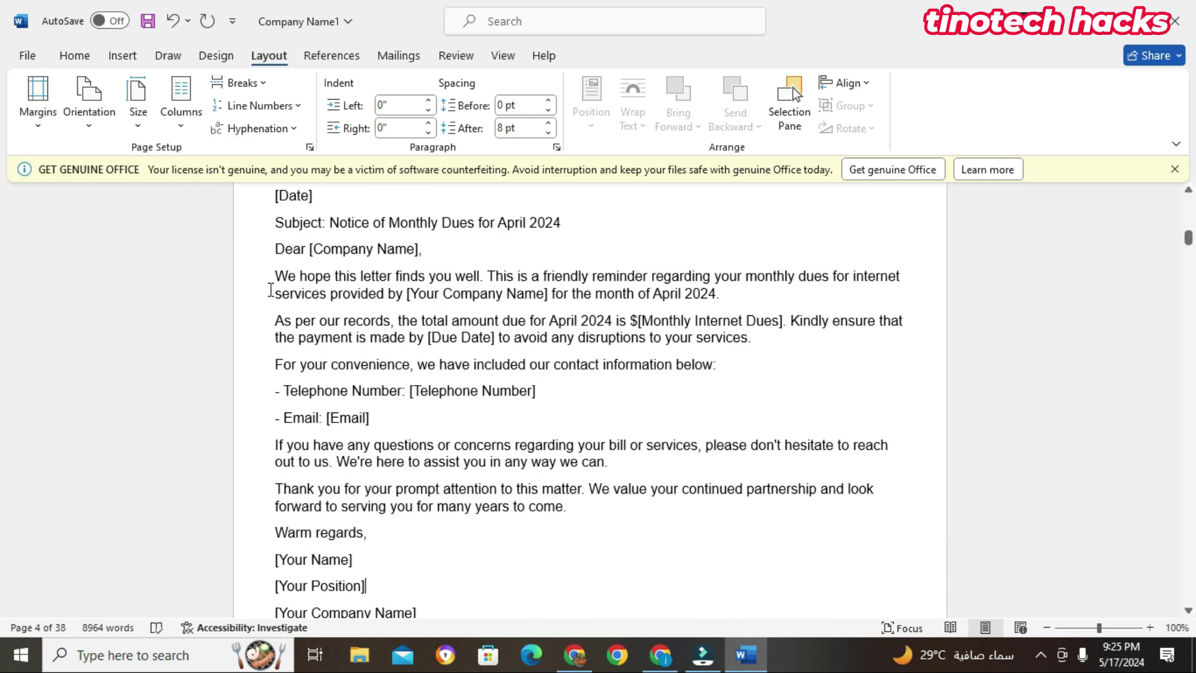
# Change the document's page orientation to Landscape and check how the text lays out on the first pages.
pyautogui.scroll(10, 516, 241)
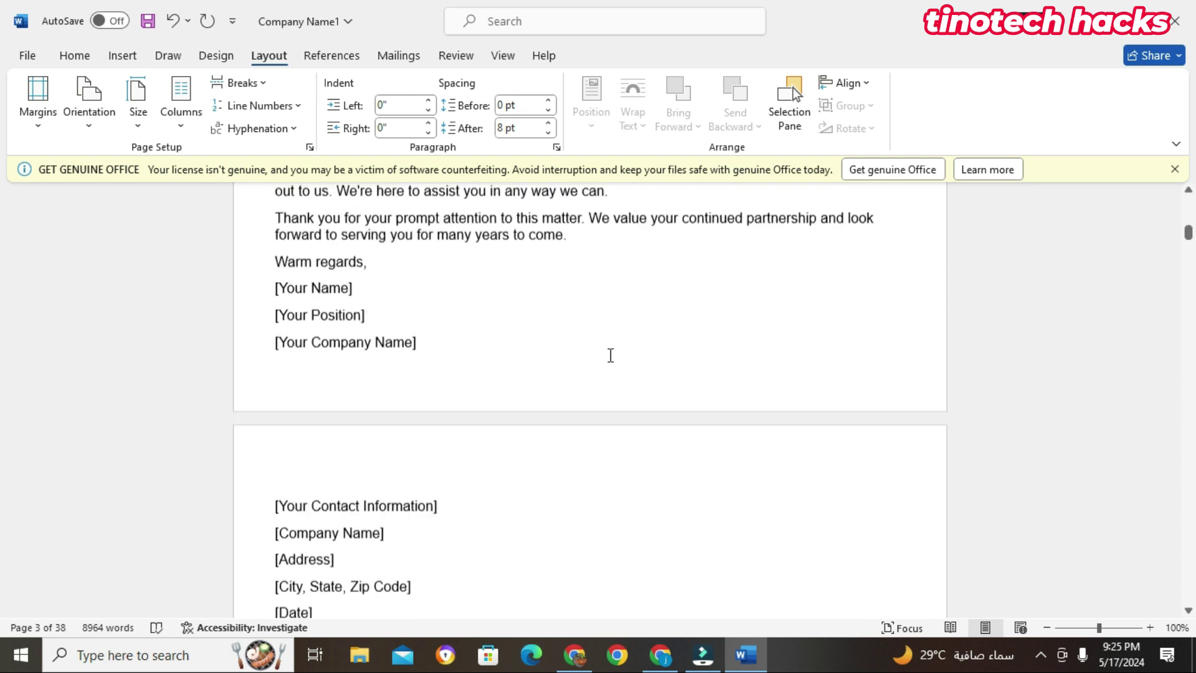
pyautogui.scroll(15, 609, 352)
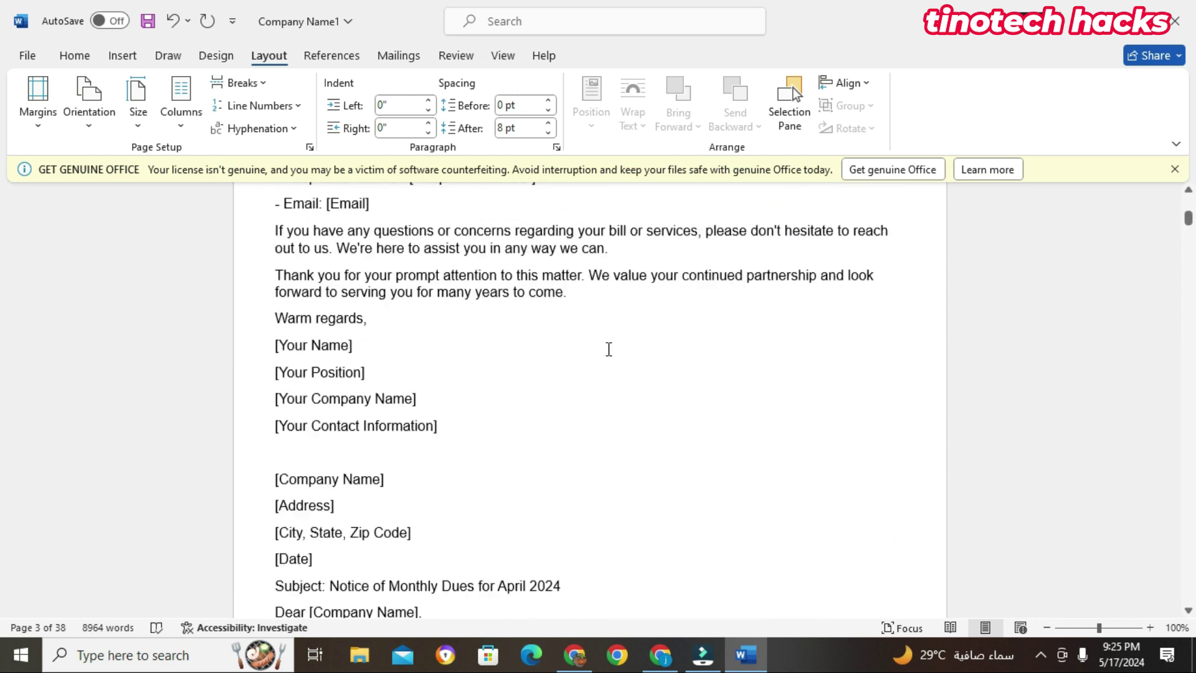
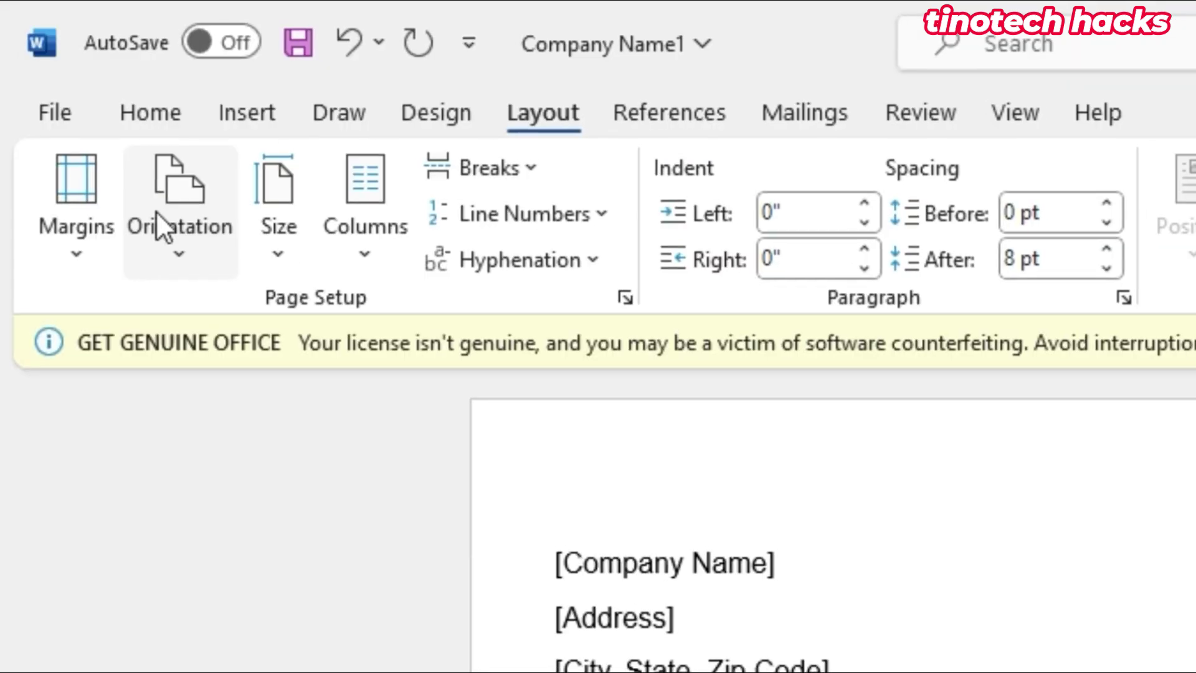
pyautogui.click(156, 213)
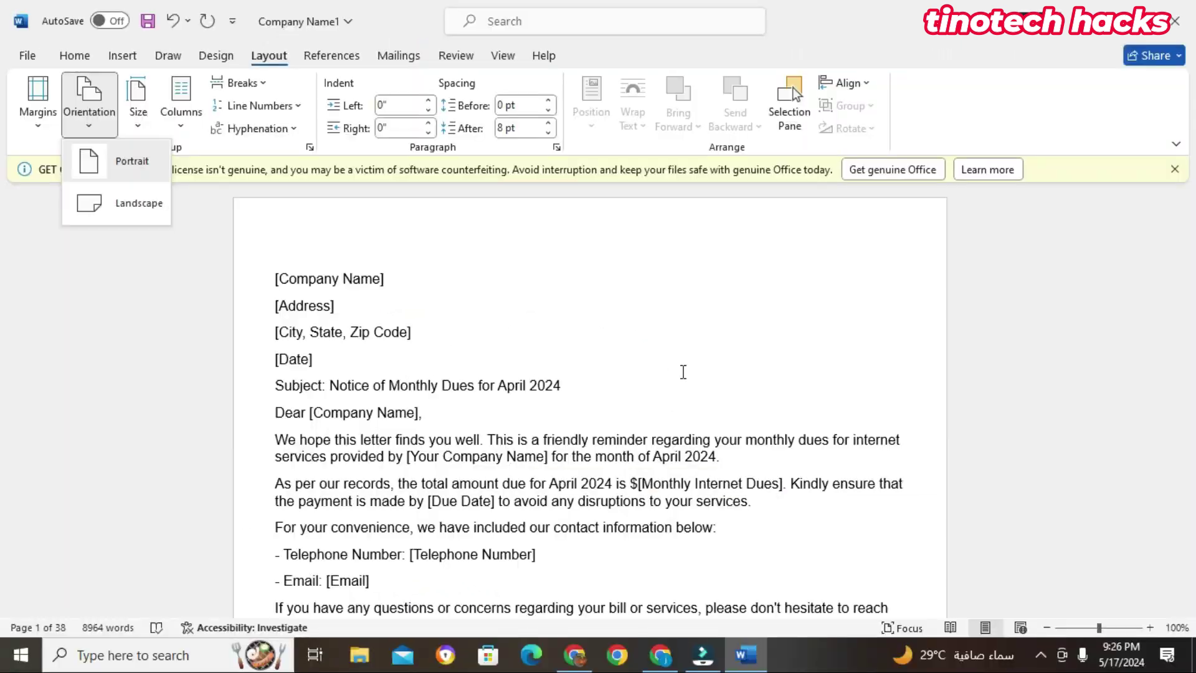
pyautogui.scroll(-1, 682, 372)
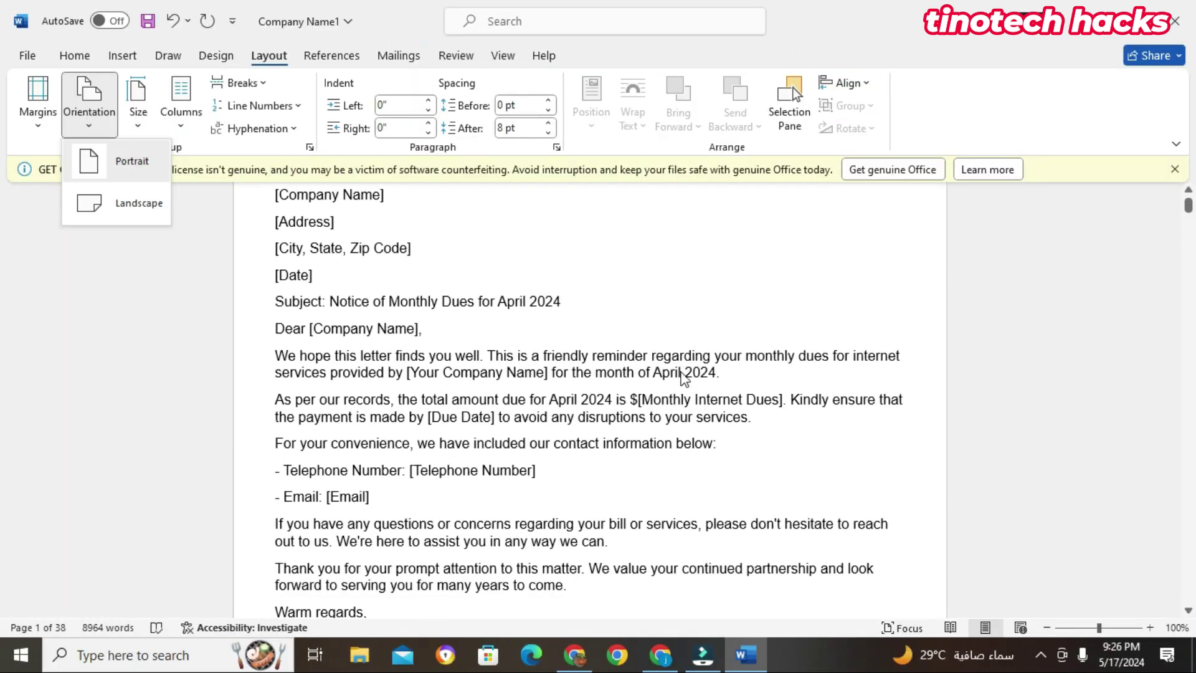
pyautogui.click(124, 205)
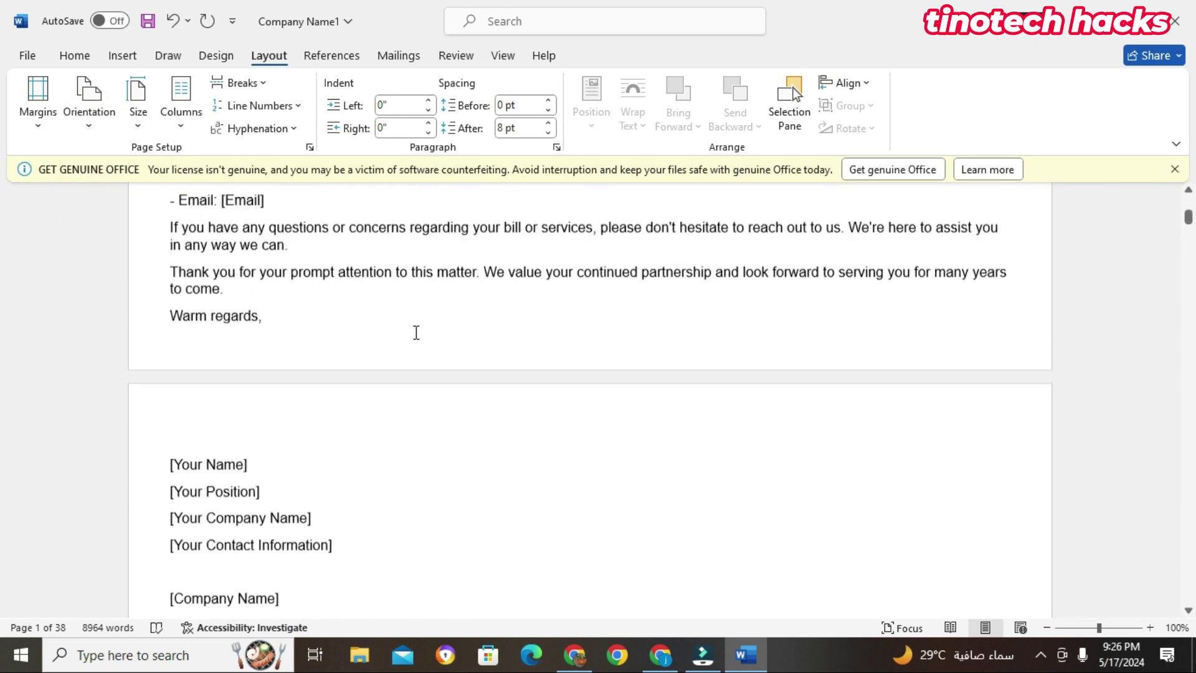
pyautogui.scroll(3, 436, 355)
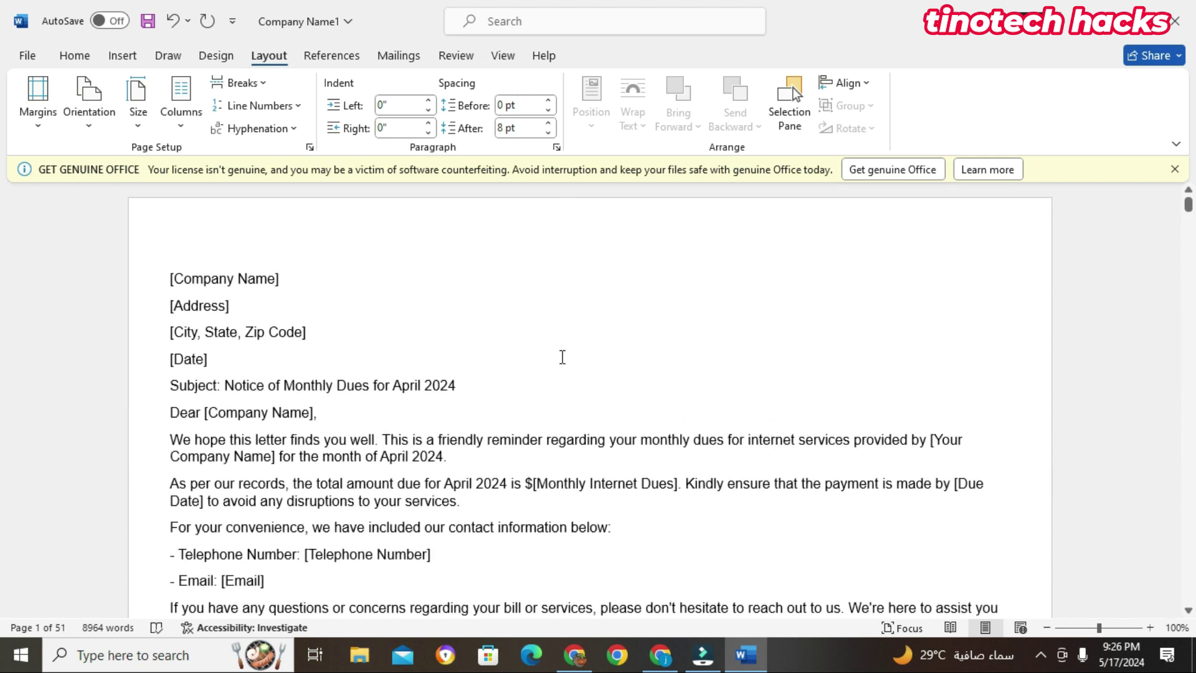
pyautogui.scroll(-10, 562, 357)
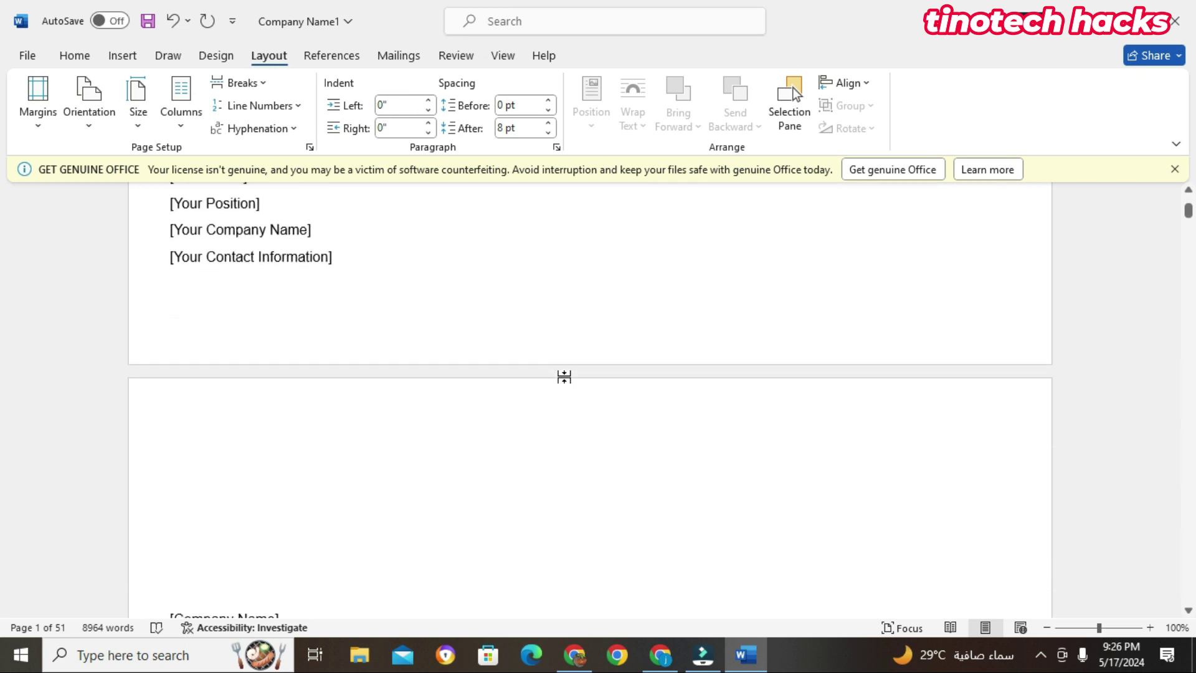
pyautogui.scroll(6, 564, 376)
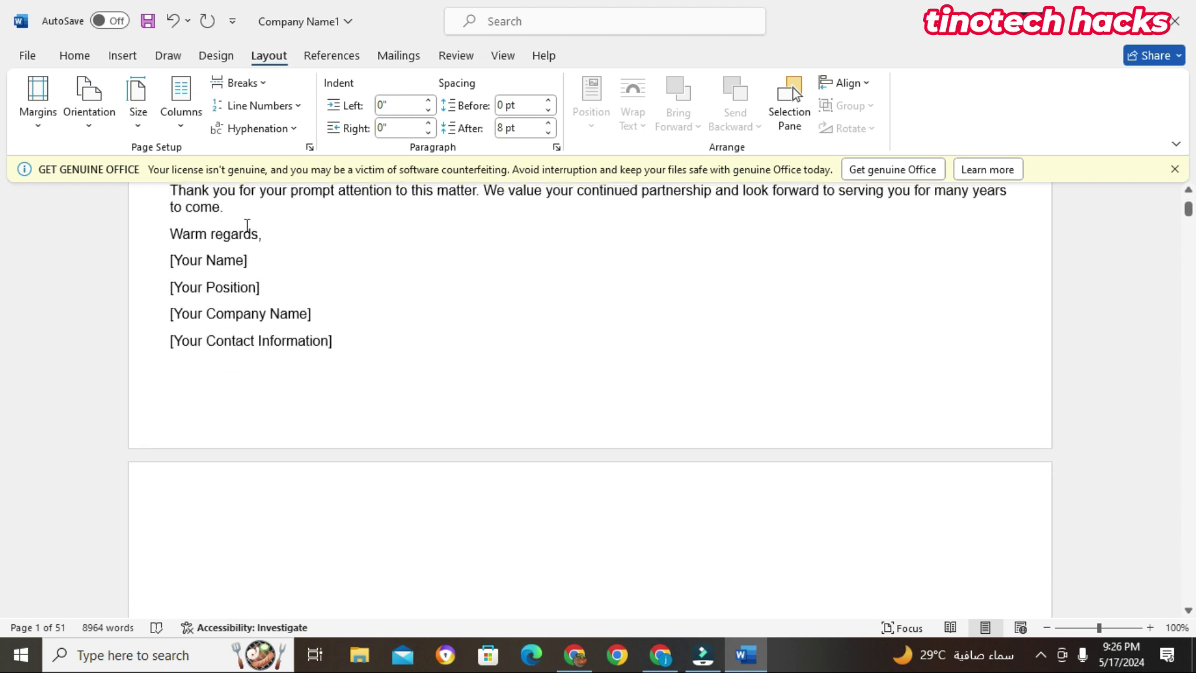
# Return the document's page orientation to Portrait.
pyautogui.click(92, 93)
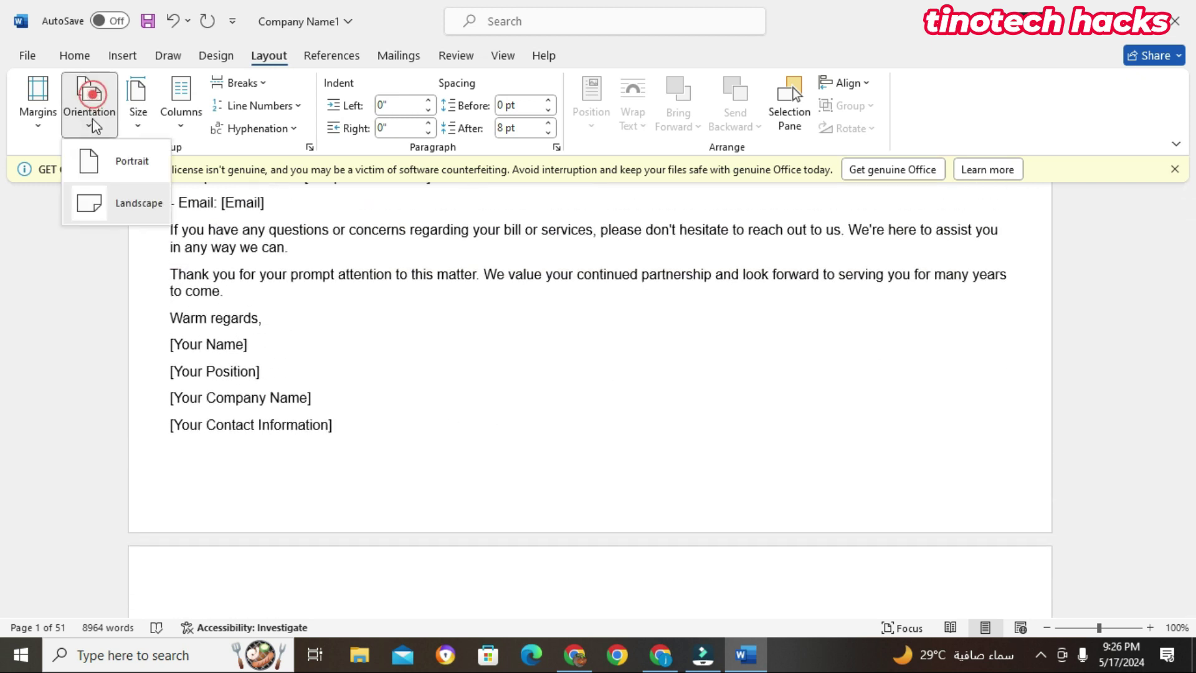
pyautogui.click(121, 162)
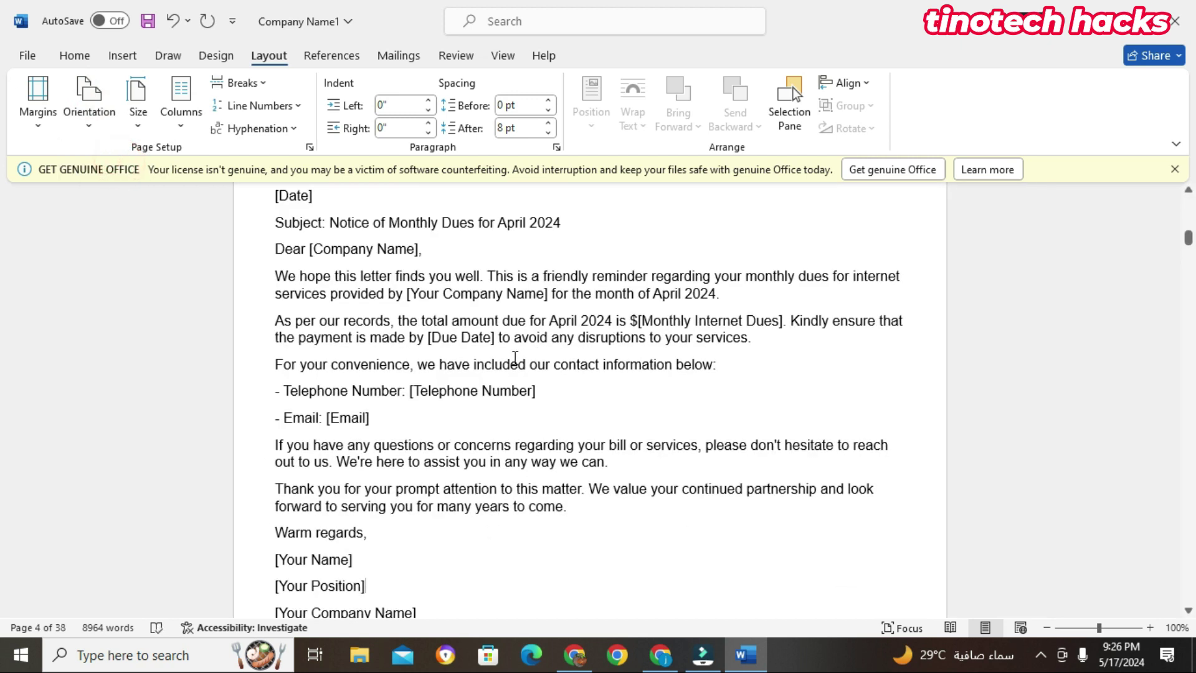
# Examine the list of preset paper sizes, from Letter through B5 (JIS).
pyautogui.click(138, 100)
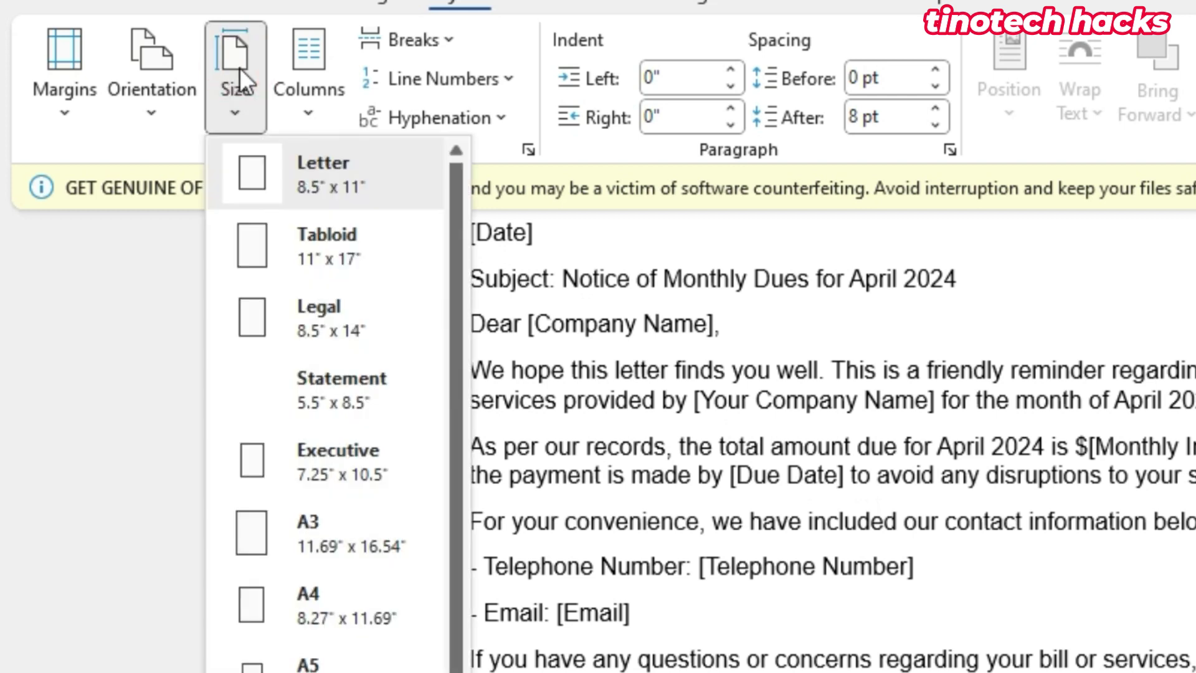
pyautogui.click(239, 69)
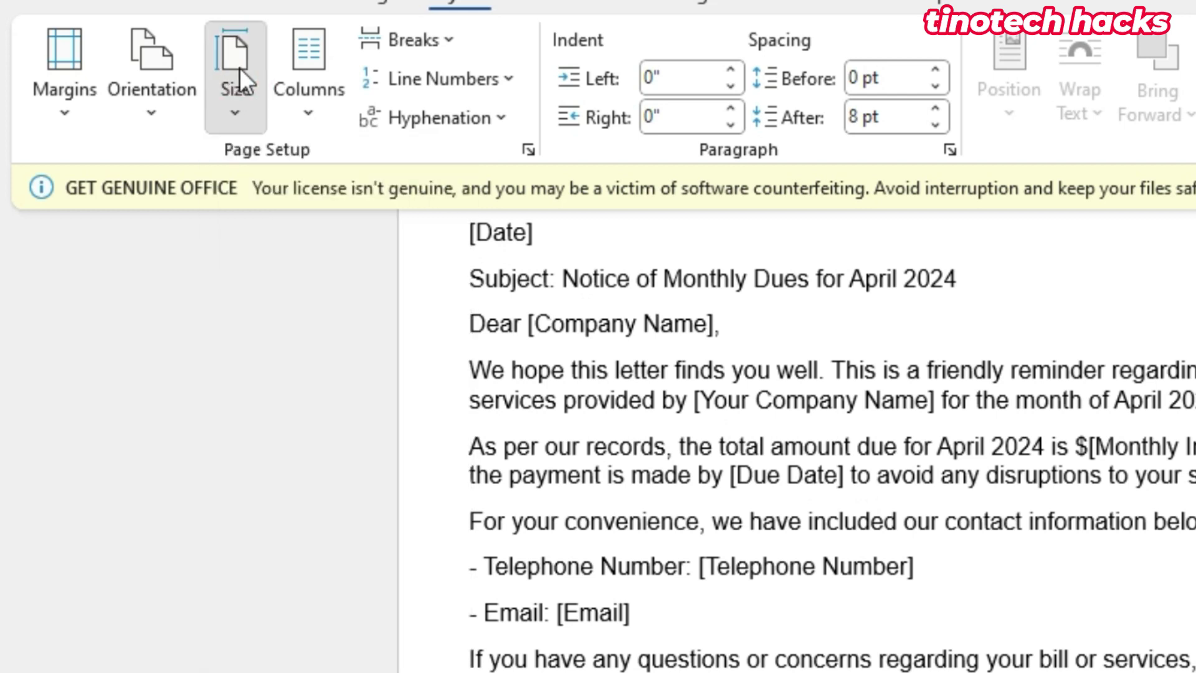
pyautogui.click(240, 70)
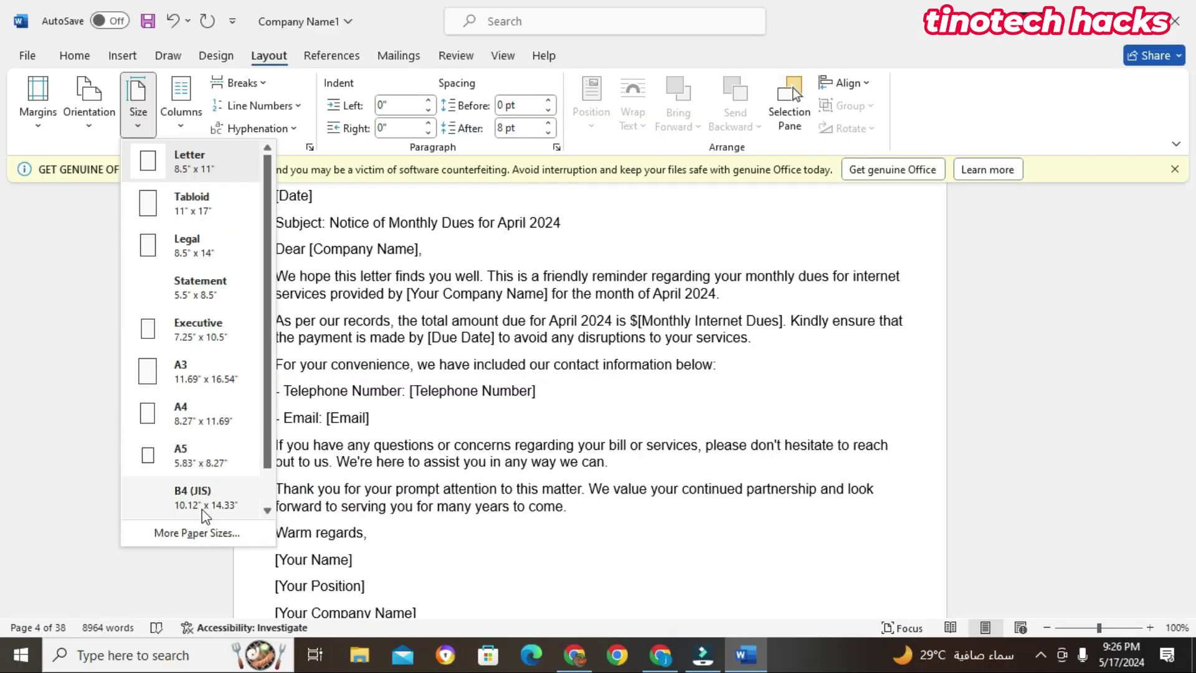
pyautogui.scroll(-1, 211, 512)
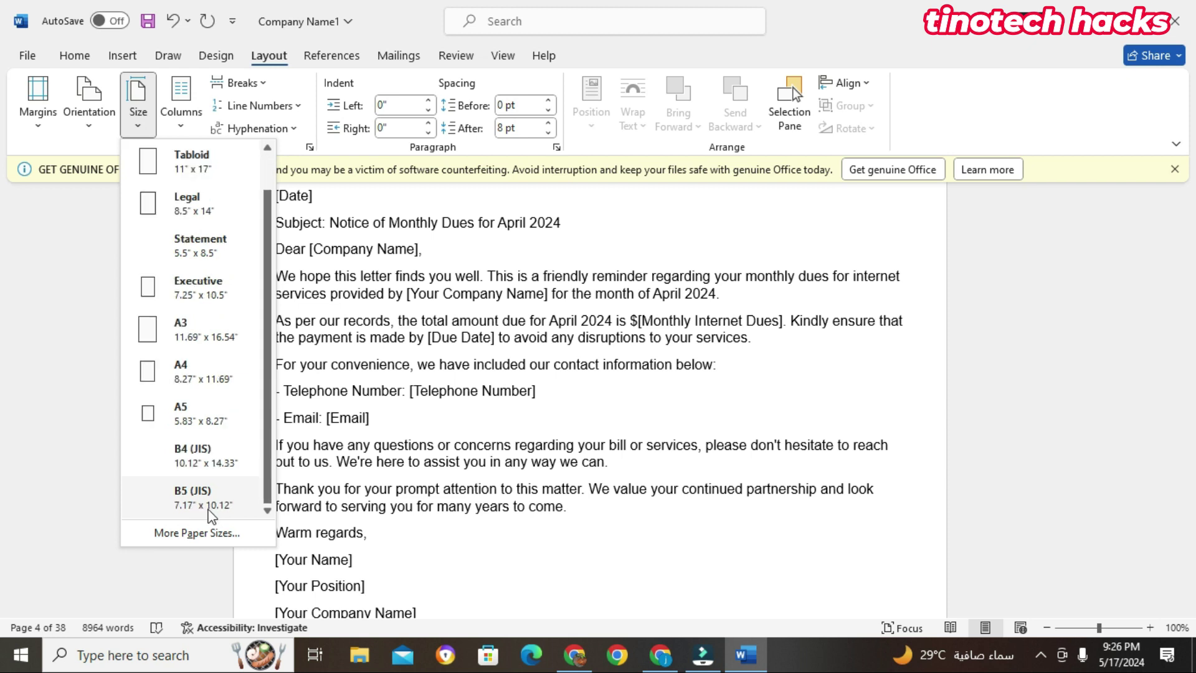
# Review the Paper, Margins and Layout settings of Page Setup, including the section start options, and close it without changes.
pyautogui.click(206, 534)
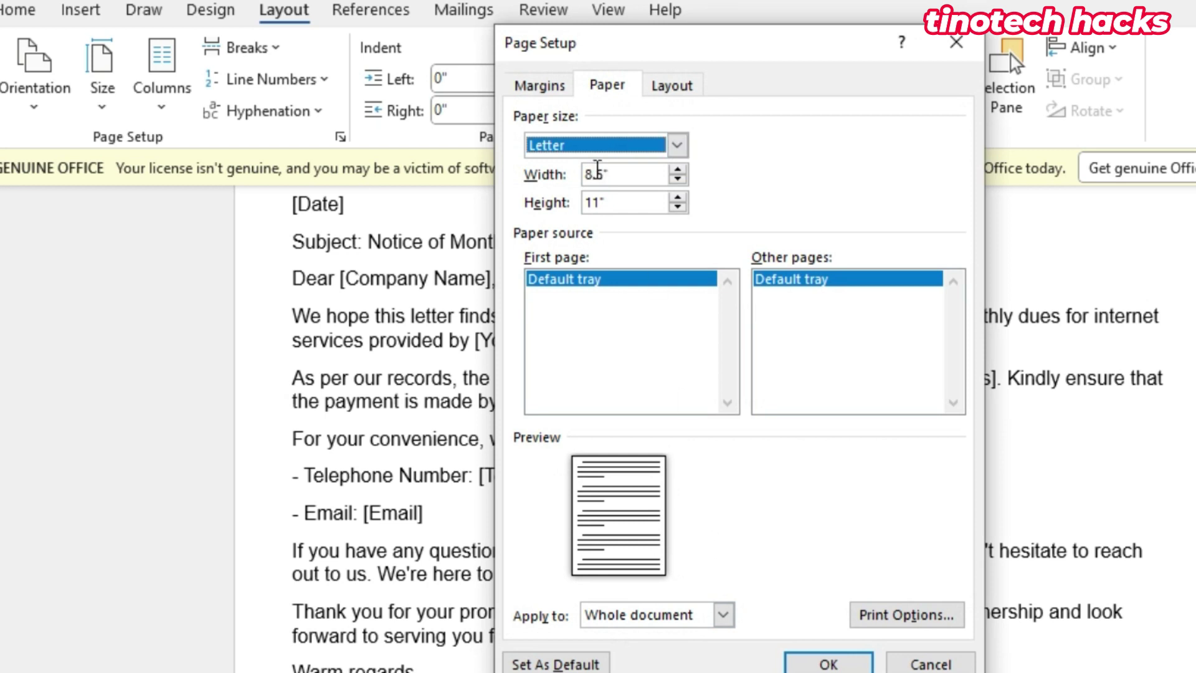
pyautogui.click(548, 88)
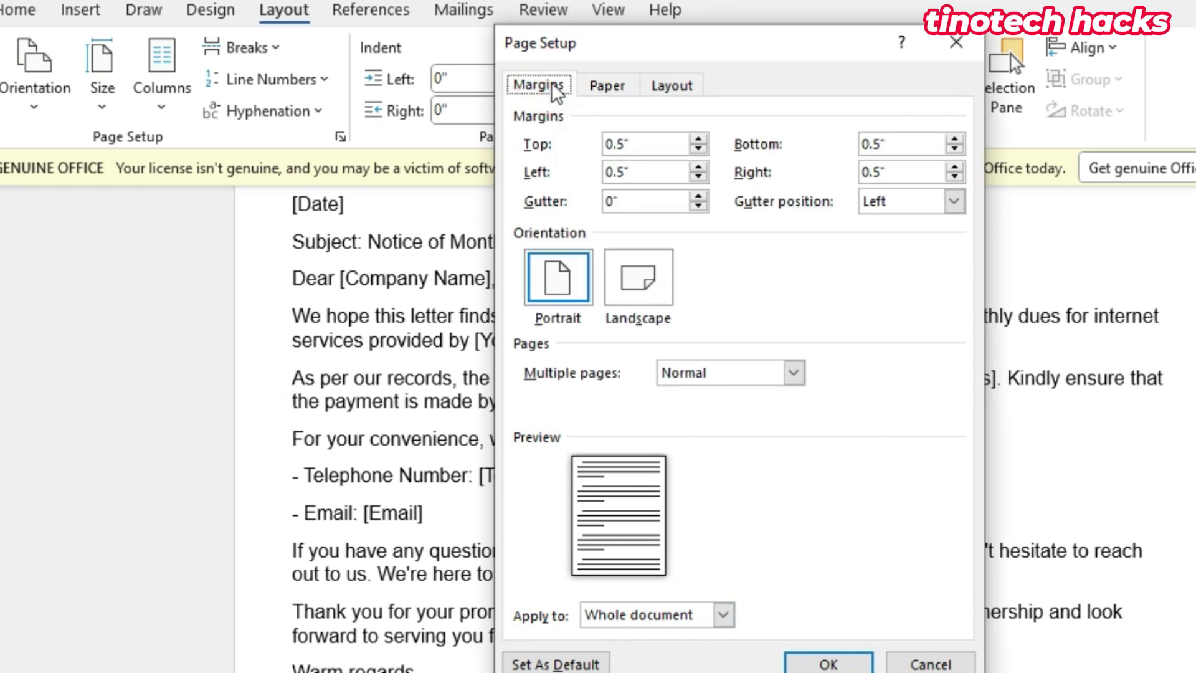
pyautogui.click(607, 85)
pyautogui.click(666, 84)
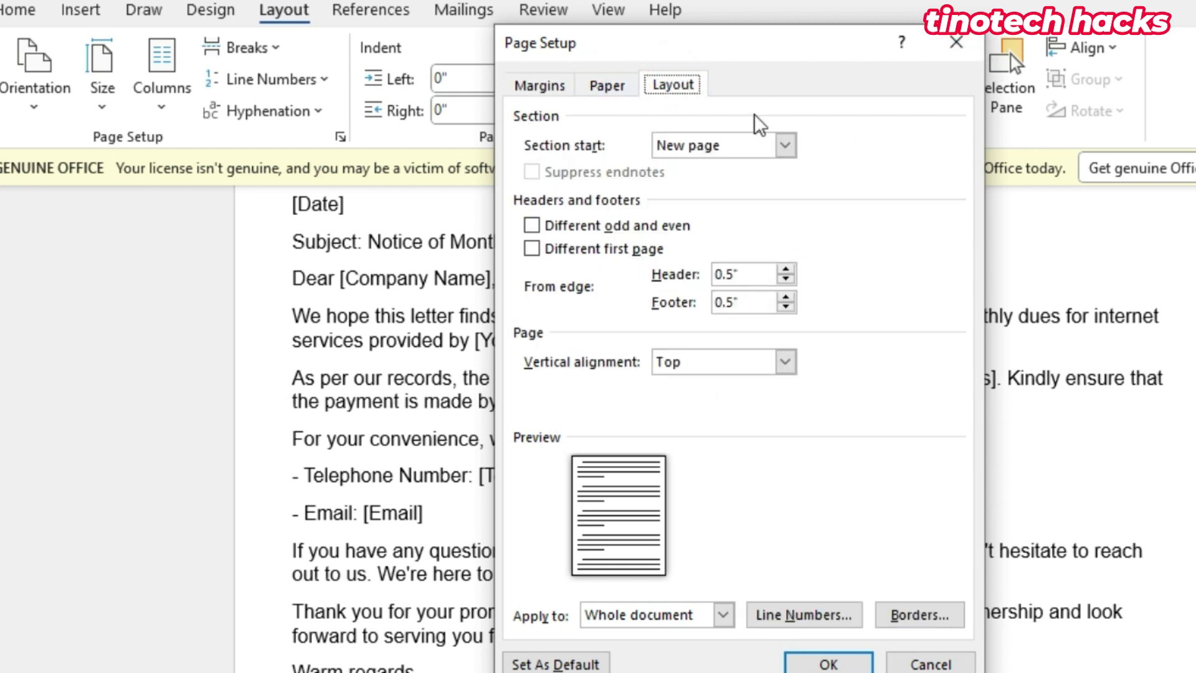
pyautogui.click(785, 146)
pyautogui.click(785, 146)
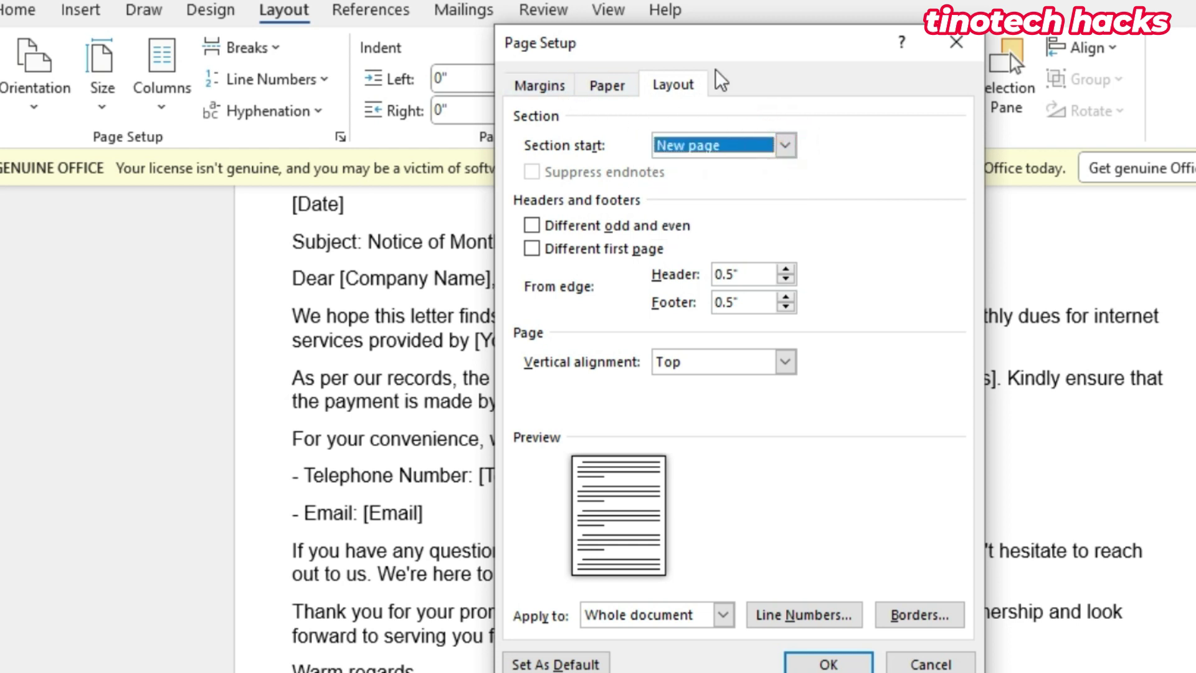
pyautogui.click(957, 43)
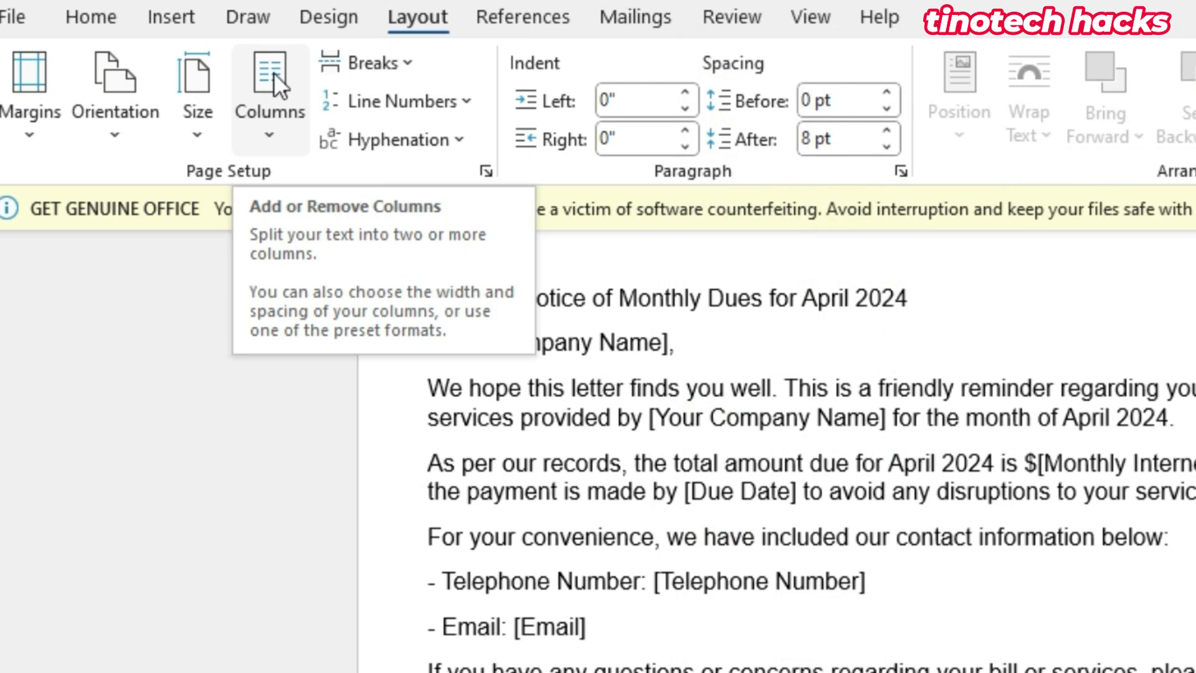
# Arrange the letter text in two columns and check the result across the pages.
pyautogui.click(274, 72)
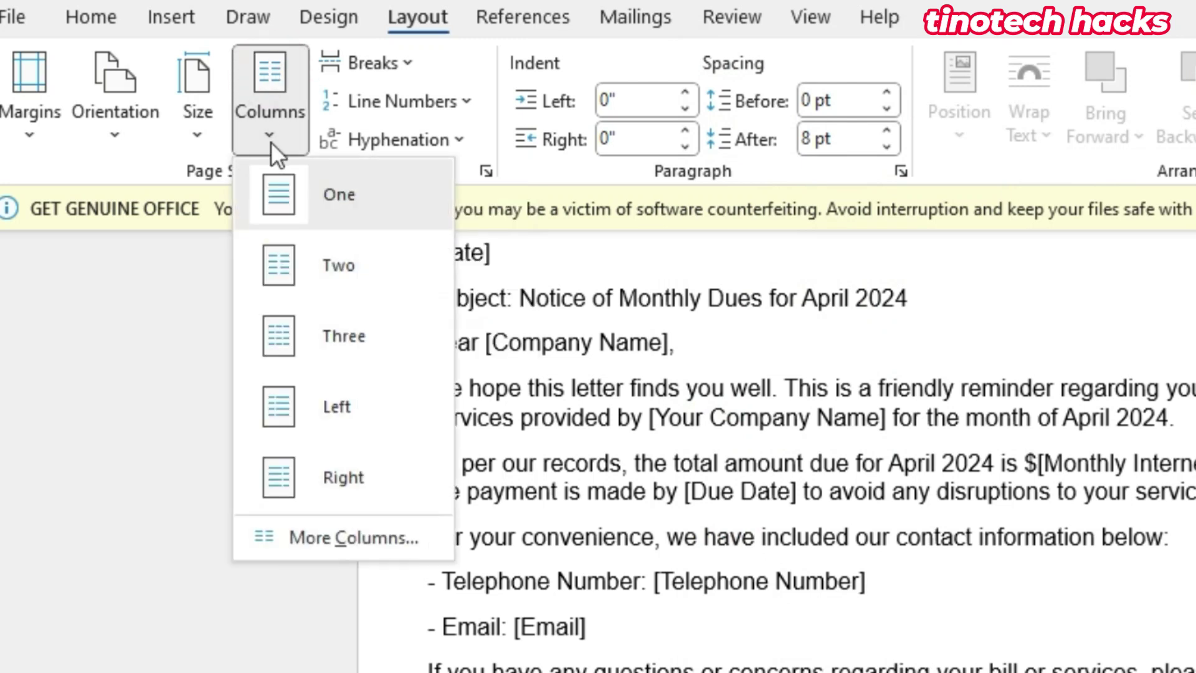
pyautogui.scroll(-10, 868, 470)
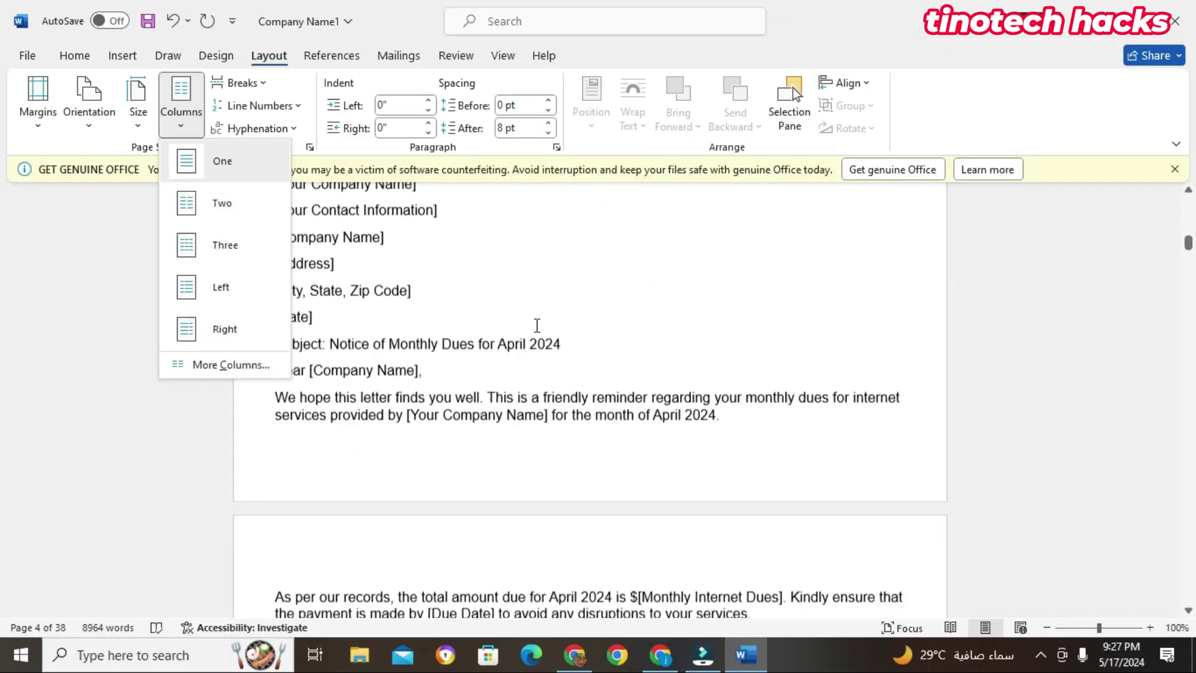
pyautogui.click(193, 207)
pyautogui.scroll(-3, 604, 347)
pyautogui.scroll(-10, 603, 351)
pyautogui.scroll(-10, 604, 347)
pyautogui.scroll(-10, 603, 346)
pyautogui.scroll(-4, 603, 346)
# Arrange the letter text in three columns and look over the opening pages.
pyautogui.click(181, 100)
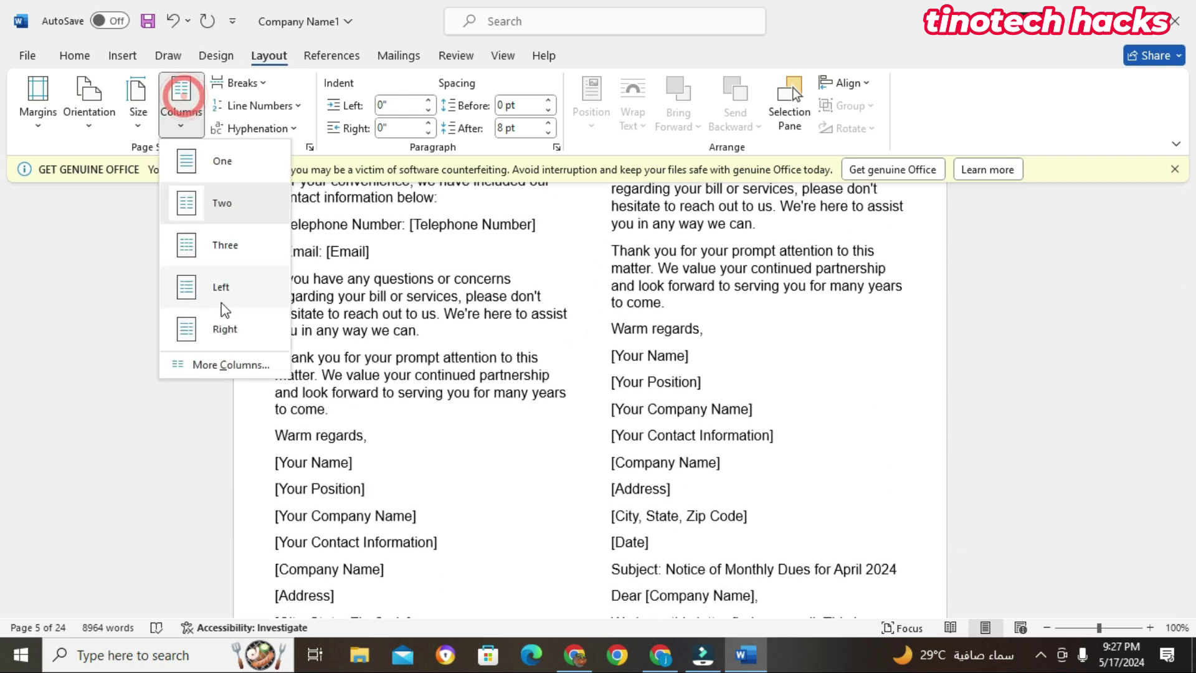
pyautogui.click(222, 245)
pyautogui.scroll(-2, 587, 427)
pyautogui.scroll(15, 585, 425)
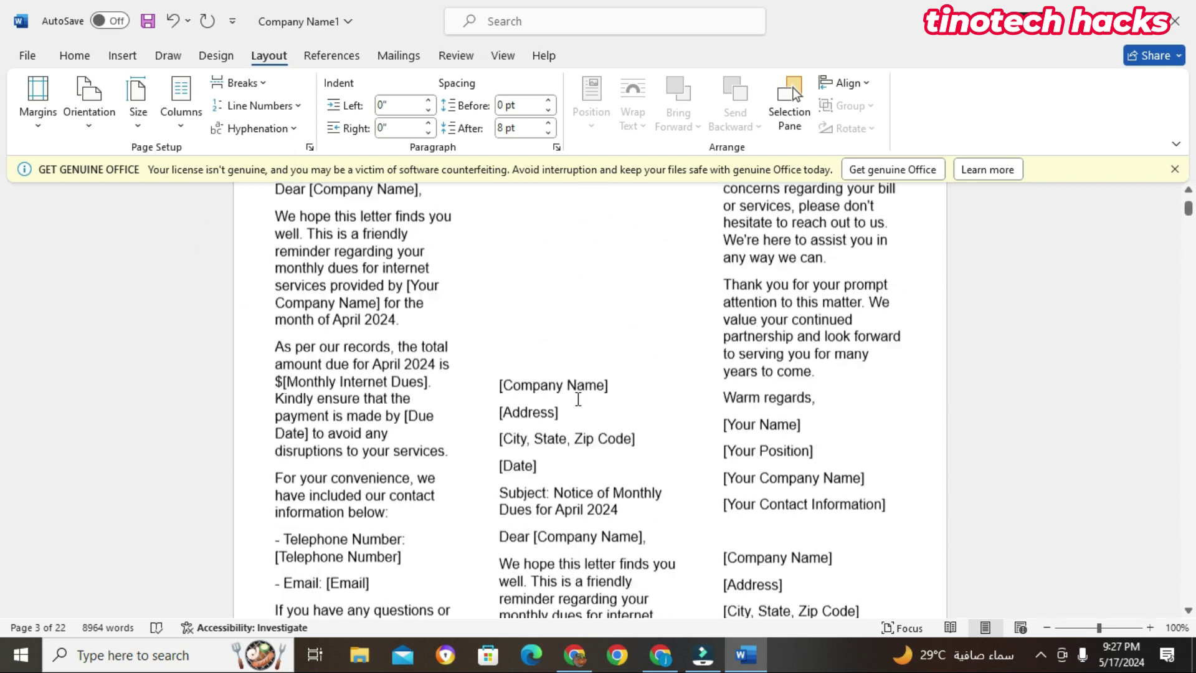
pyautogui.scroll(4, 578, 399)
pyautogui.scroll(-6, 578, 400)
pyautogui.scroll(-12, 578, 399)
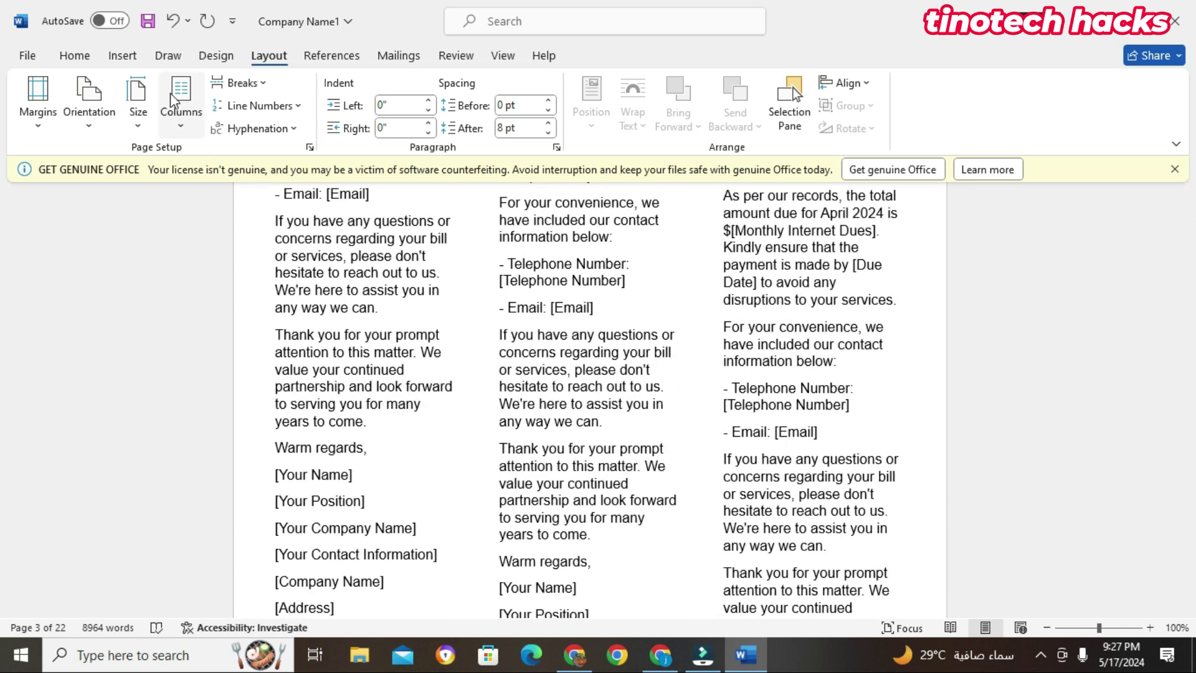
# Apply the Left column preset, with a narrow left column and a wide right one, and check the pages.
pyautogui.click(170, 92)
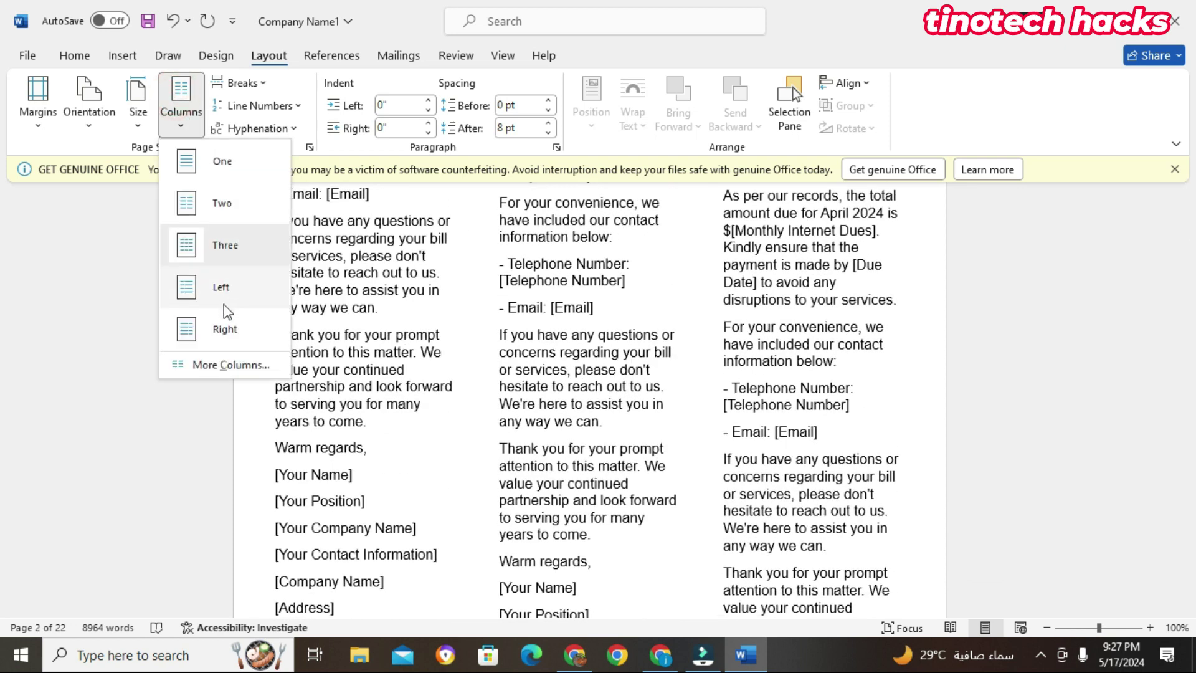
pyautogui.click(198, 283)
pyautogui.scroll(6, 394, 362)
pyautogui.scroll(3, 454, 372)
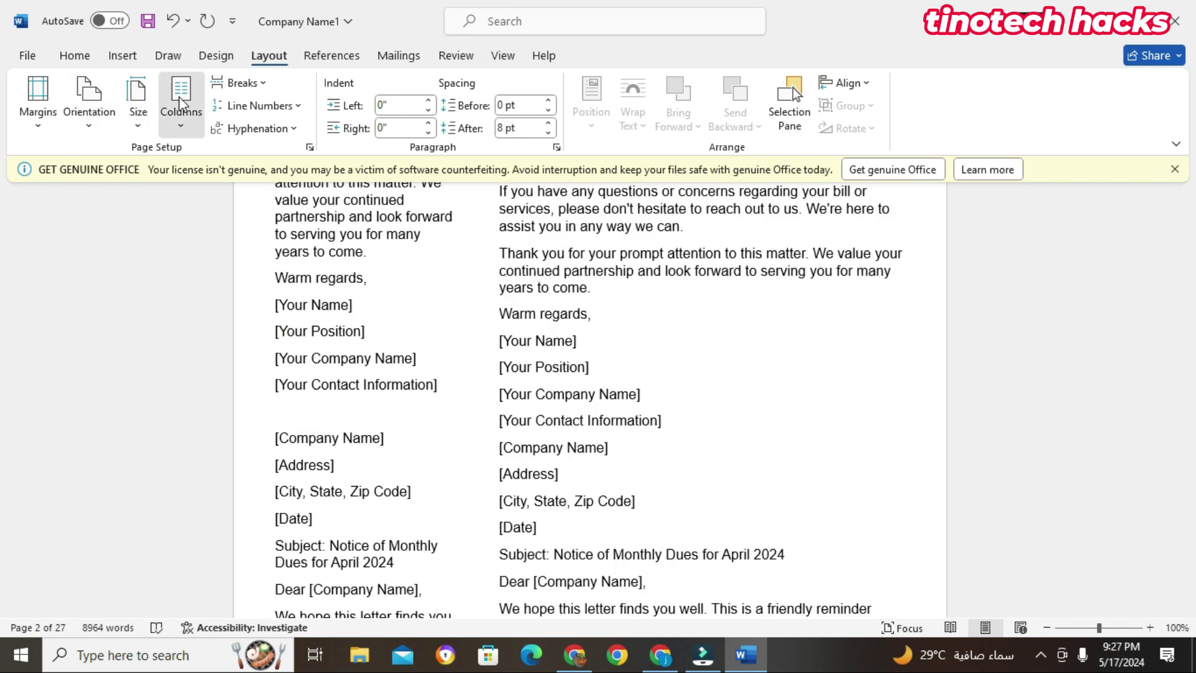
# Set the letter text back to a single column and check the pages.
pyautogui.click(194, 129)
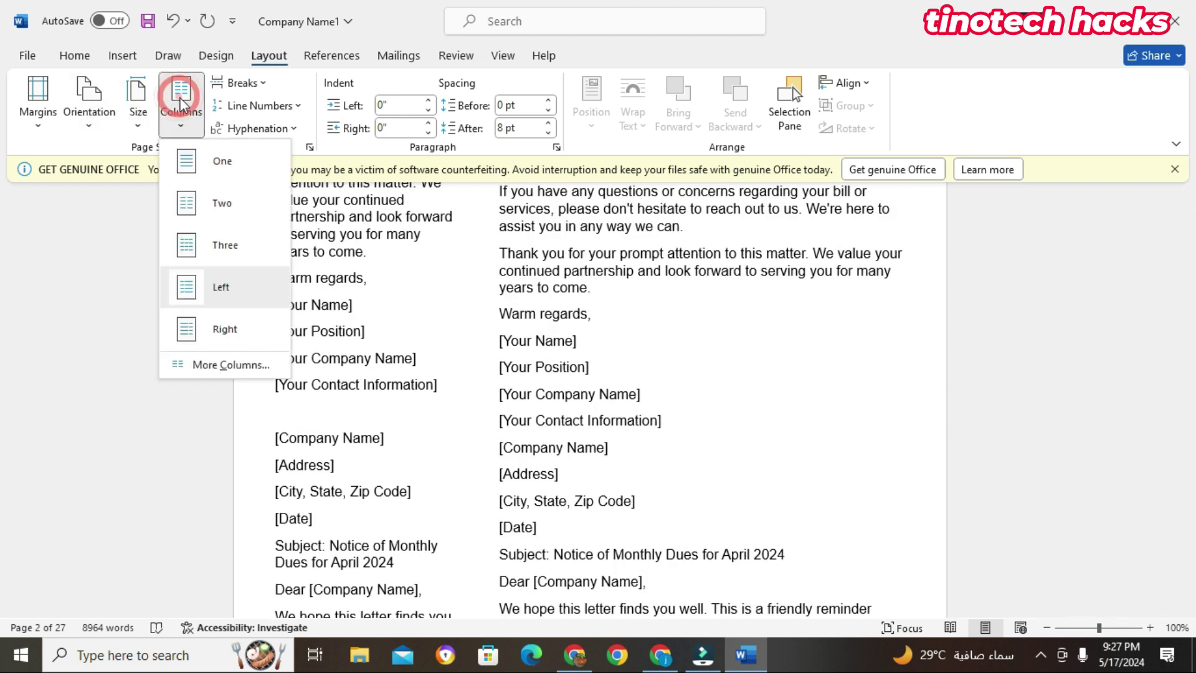
pyautogui.click(199, 164)
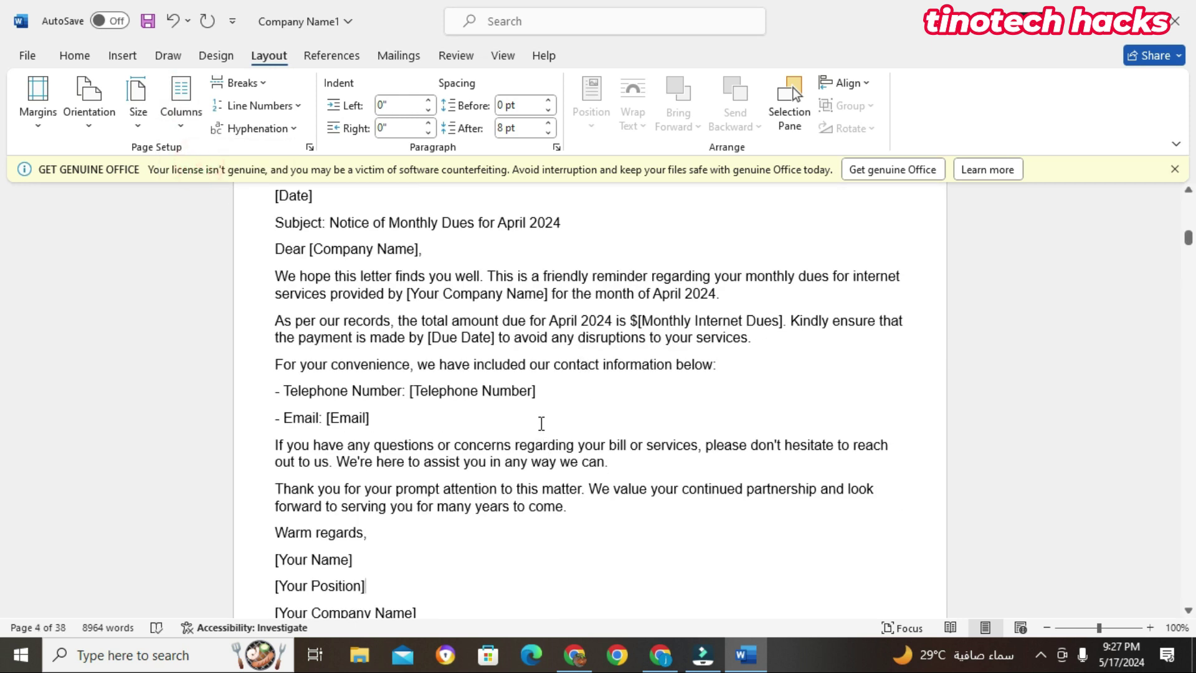
pyautogui.scroll(10, 541, 424)
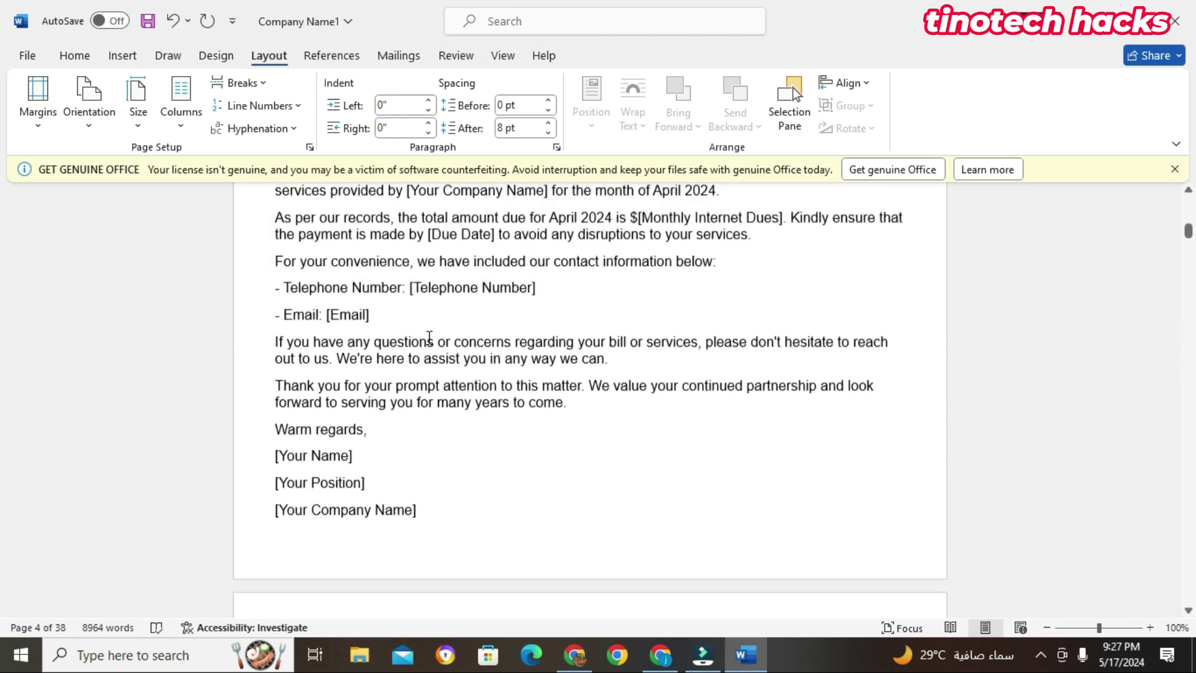
# Set custom top and left page margins of 1.1" for the whole document in Page Setup.
pyautogui.click(36, 104)
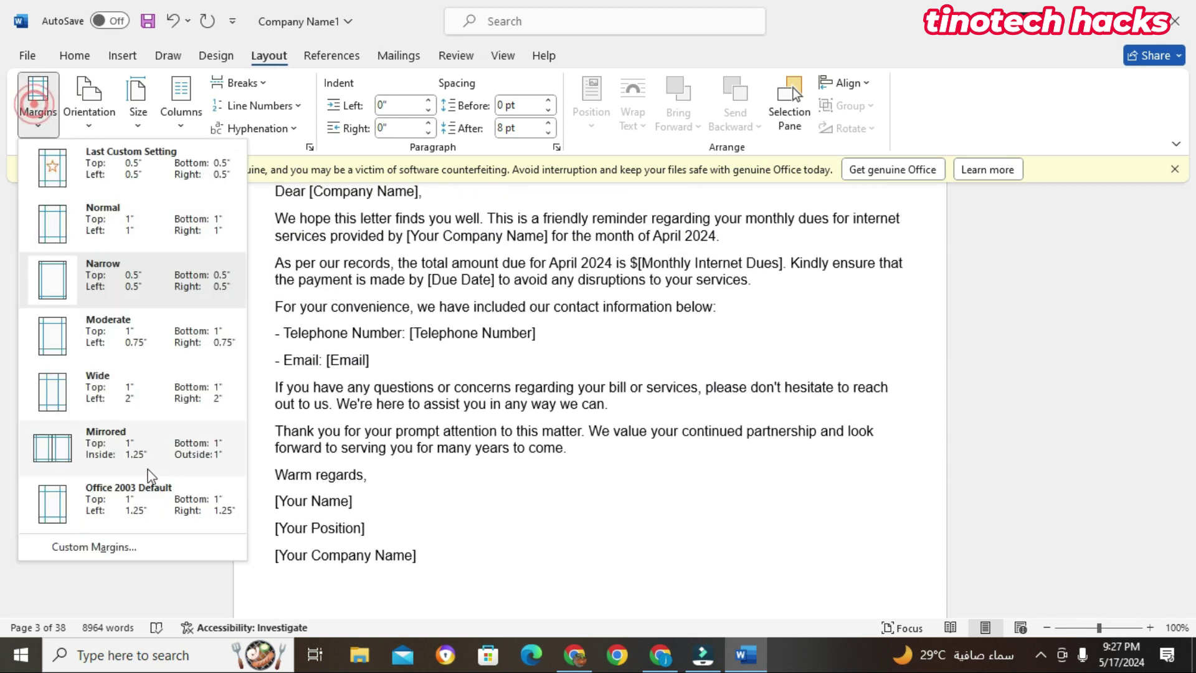
pyautogui.click(109, 545)
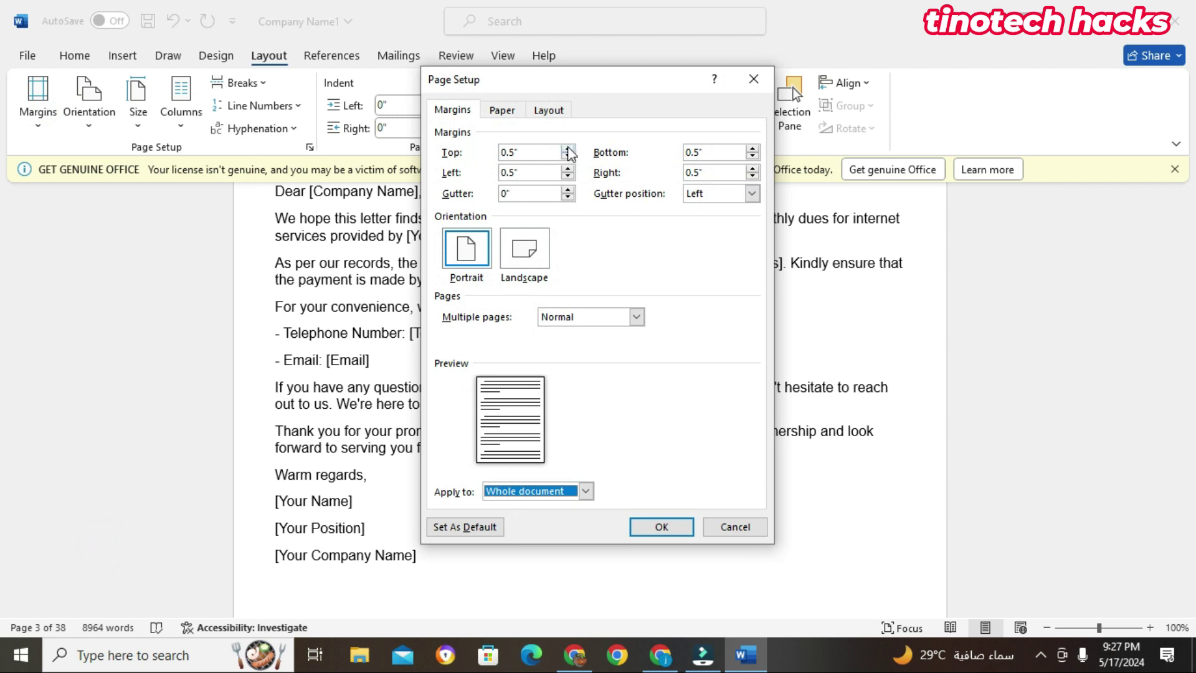
pyautogui.click(568, 149)
pyautogui.click(568, 150)
pyautogui.click(567, 149)
pyautogui.click(567, 149)
pyautogui.click(567, 150)
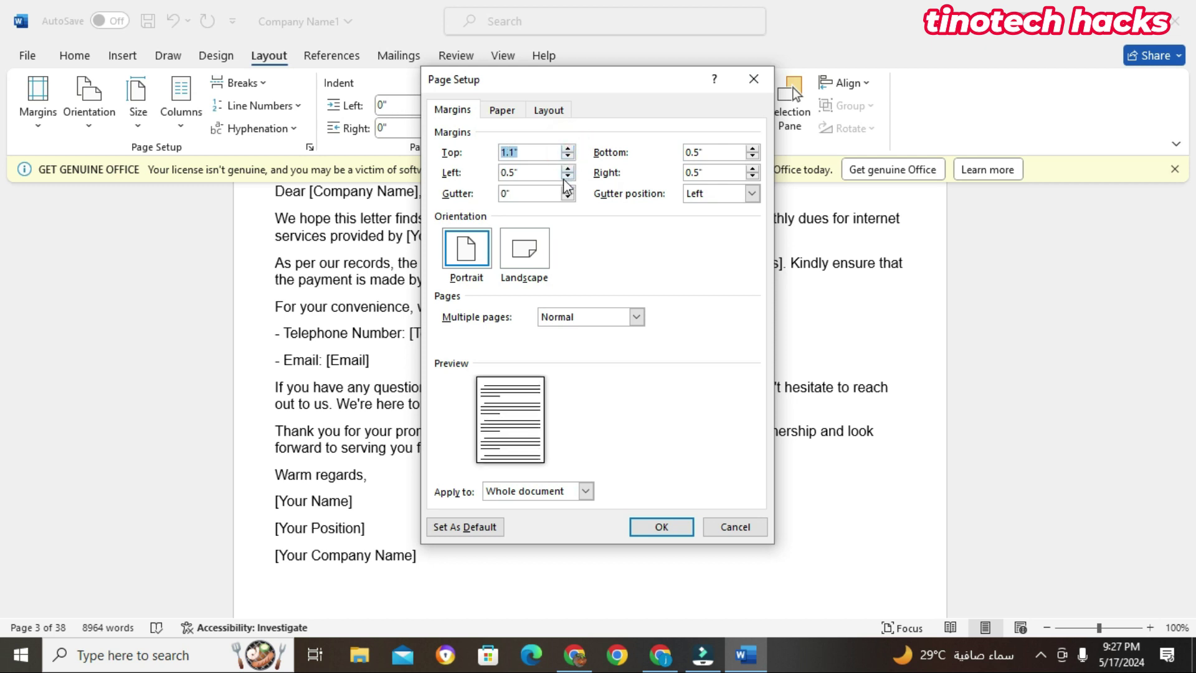
pyautogui.click(566, 169)
pyautogui.click(567, 169)
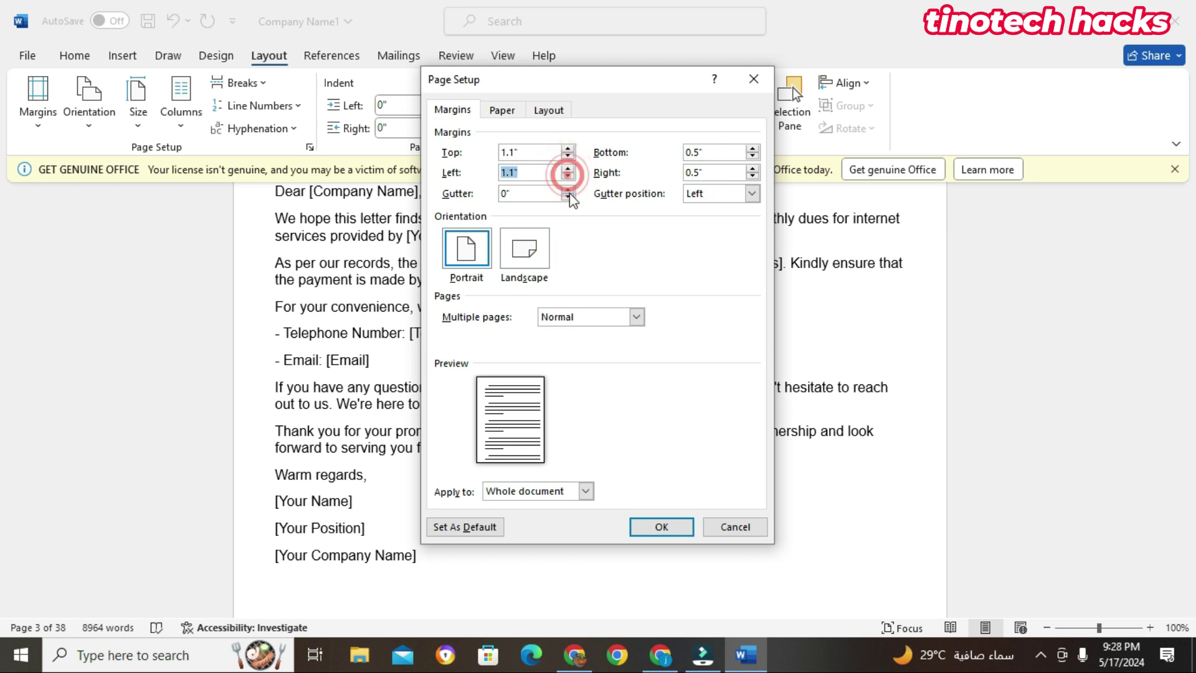
# Set the custom bottom page margin to 1".
pyautogui.click(752, 149)
pyautogui.click(752, 149)
pyautogui.click(752, 149)
pyautogui.click(752, 149)
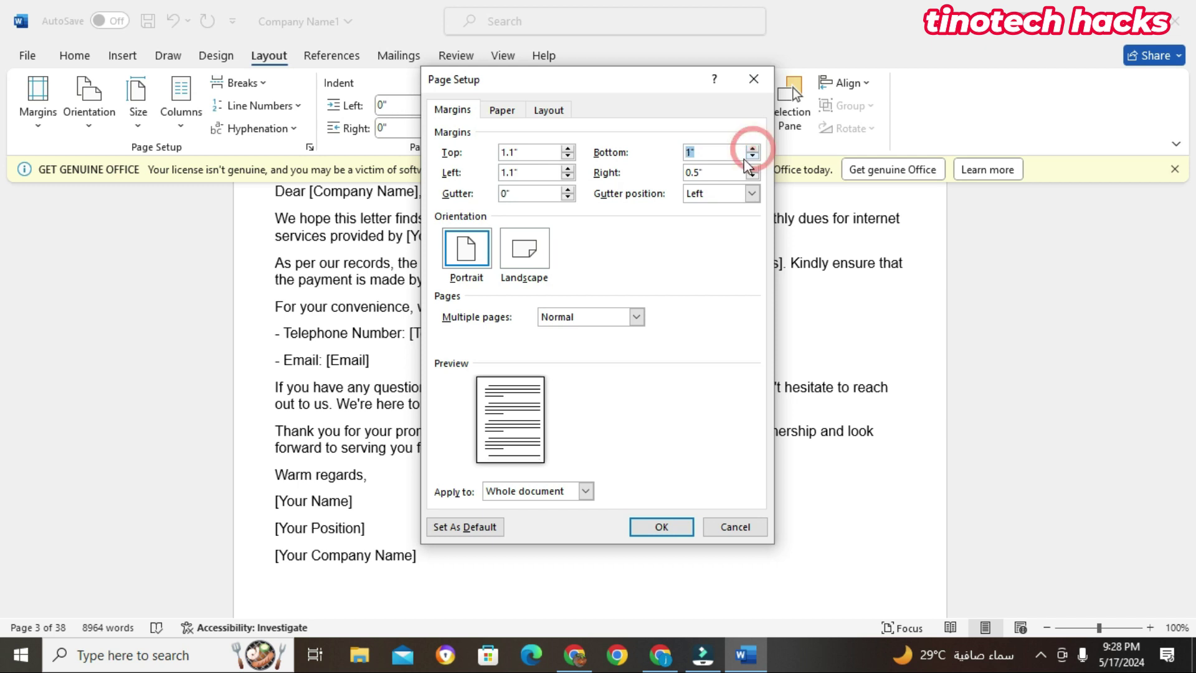
# Set the custom bottom and right page margins to 1.1" and apply them to the whole document.
pyautogui.click(752, 149)
pyautogui.click(752, 169)
pyautogui.click(753, 168)
pyautogui.click(752, 169)
pyautogui.click(752, 168)
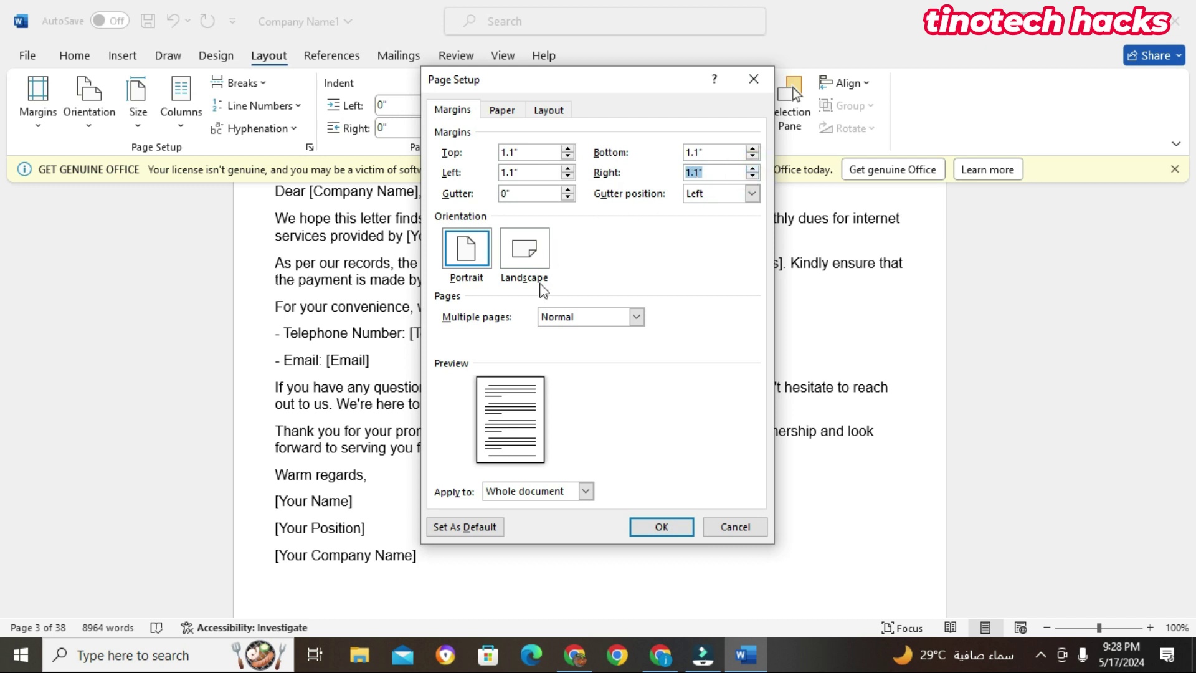
pyautogui.click(660, 527)
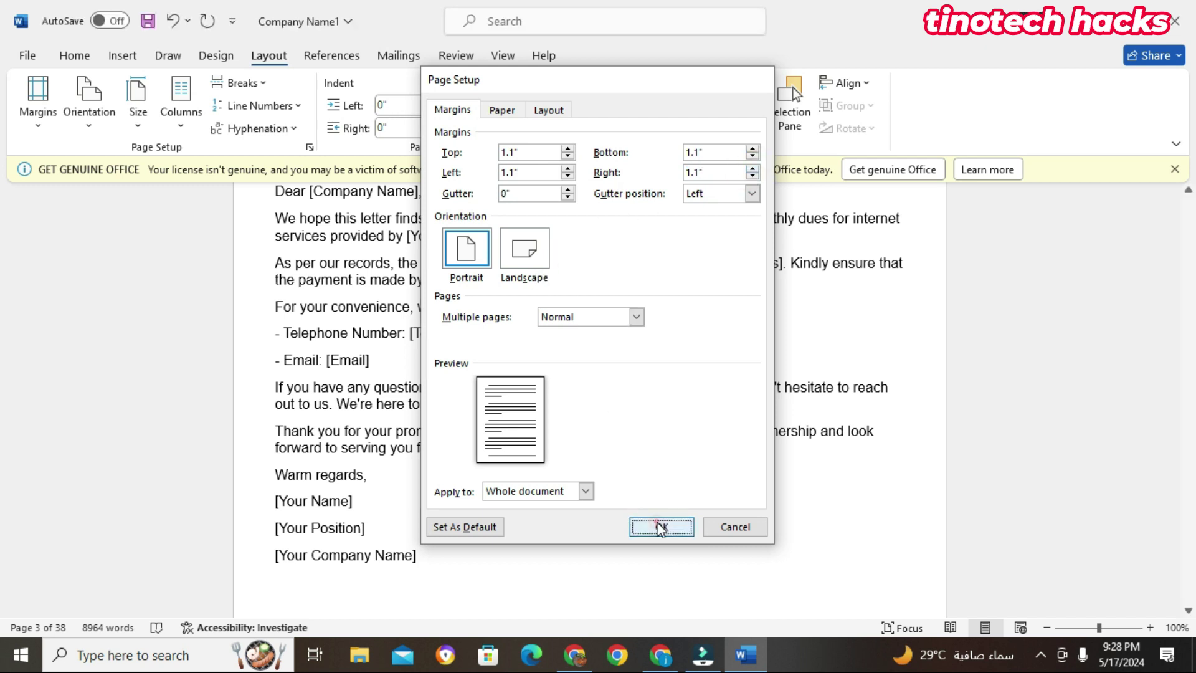
# Review the letter pages to examine how the new custom margins affect the text.
pyautogui.scroll(6, 411, 436)
pyautogui.scroll(-4, 399, 415)
pyautogui.scroll(7, 399, 415)
pyautogui.scroll(-4, 401, 406)
pyautogui.scroll(3, 401, 406)
pyautogui.scroll(-6, 401, 406)
pyautogui.scroll(6, 405, 405)
pyautogui.scroll(-6, 408, 403)
pyautogui.scroll(6, 420, 403)
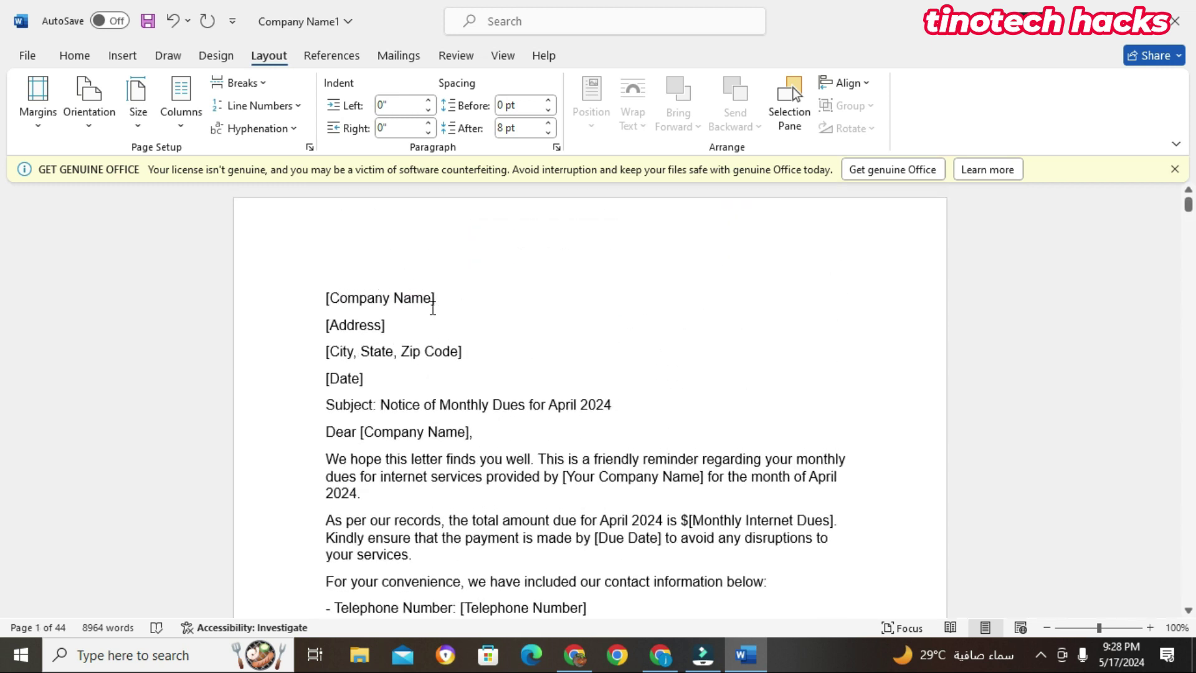
# Set the gutter position to Top for the whole document in the custom margin settings and check the pages.
pyautogui.click(39, 111)
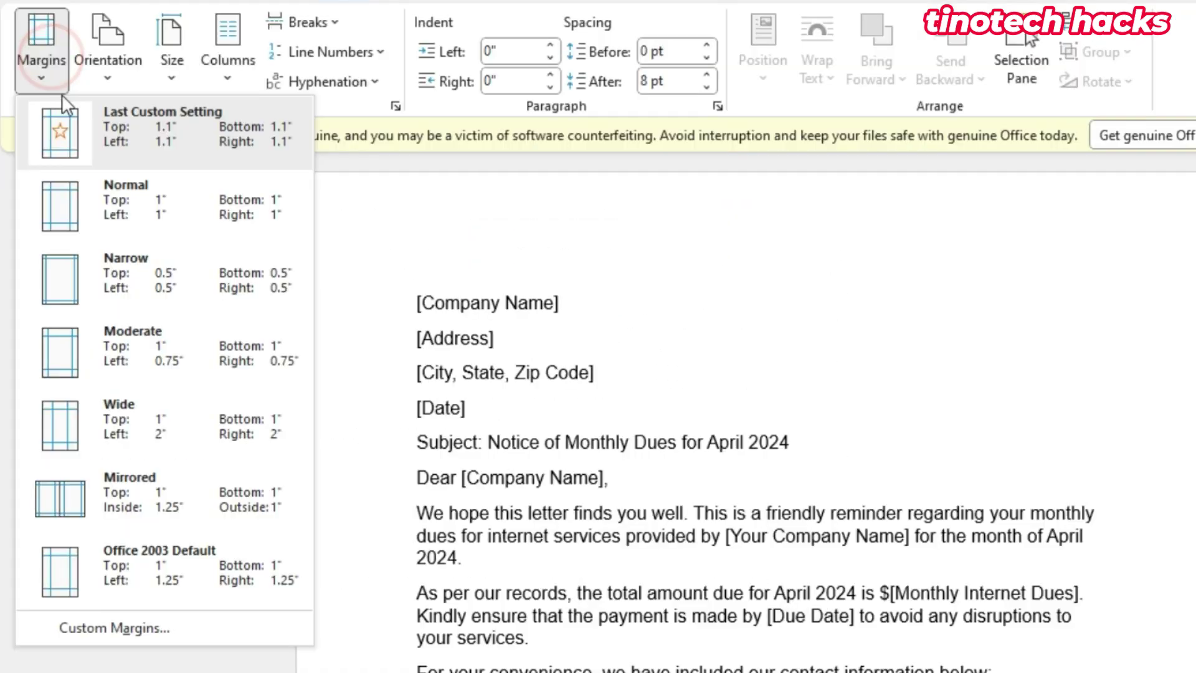
pyautogui.click(114, 625)
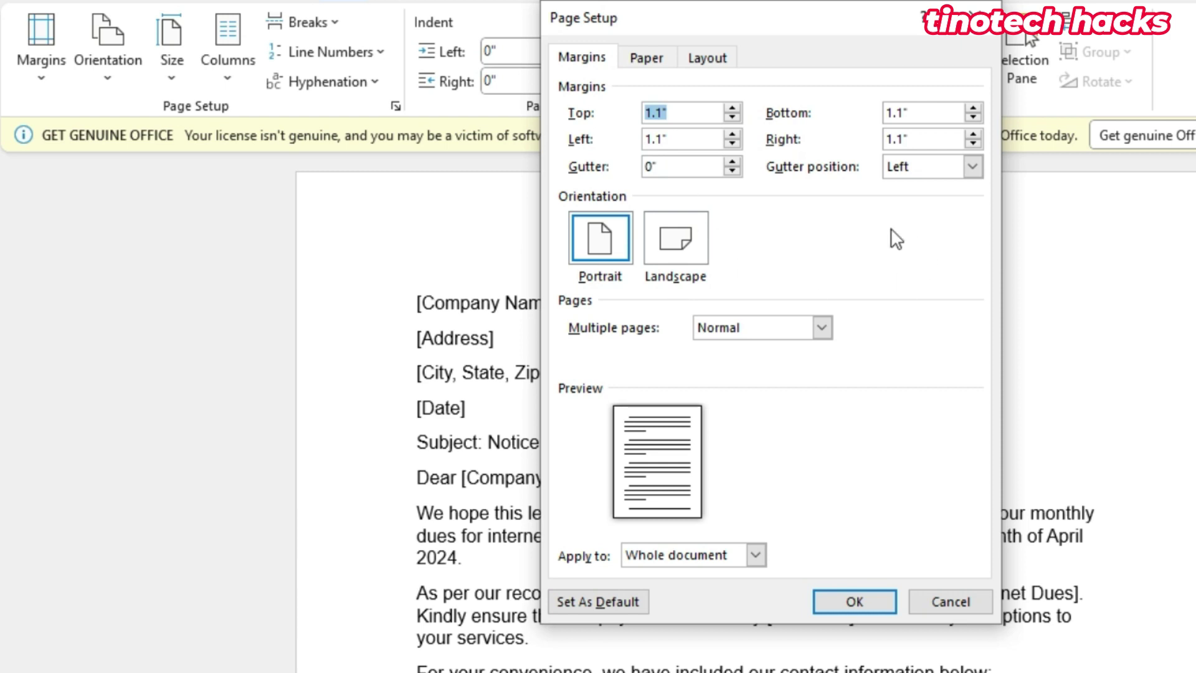
pyautogui.click(973, 165)
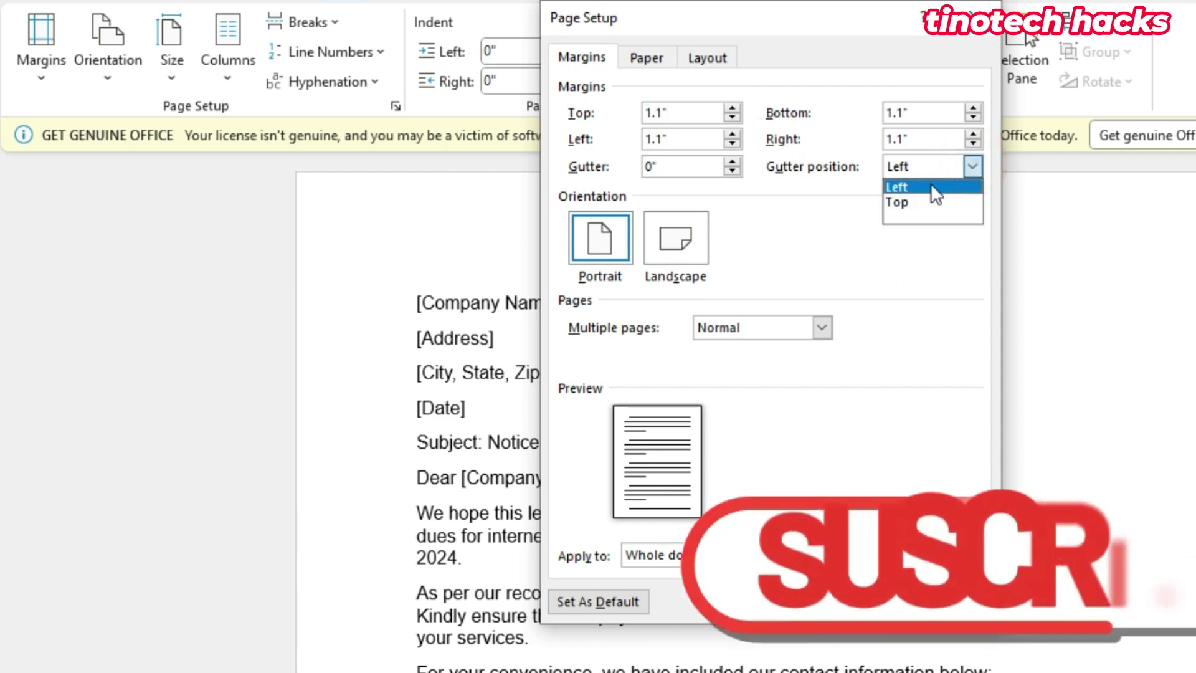
pyautogui.click(922, 203)
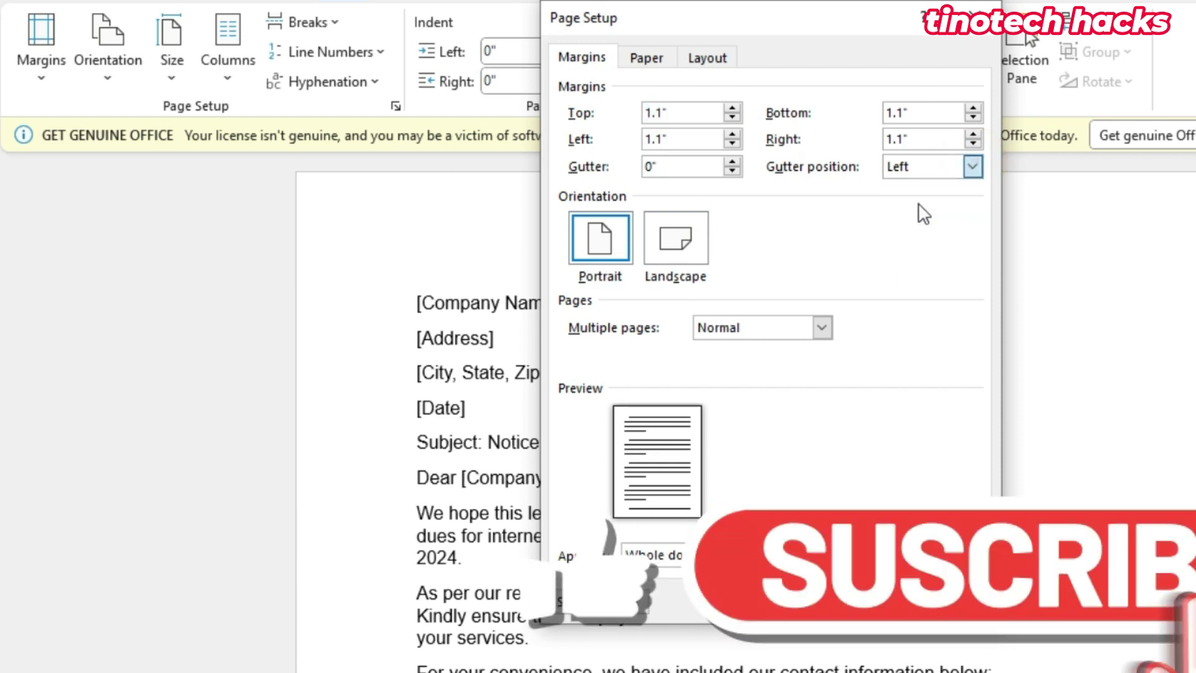
pyautogui.click(897, 601)
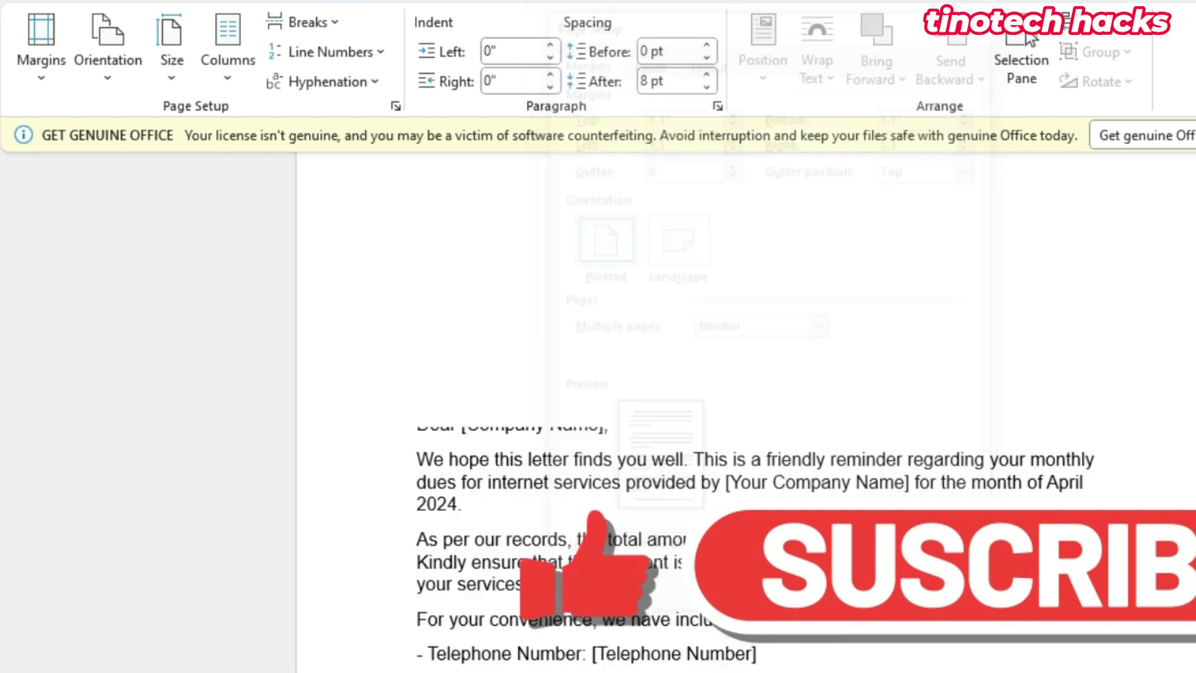
pyautogui.scroll(3, 468, 411)
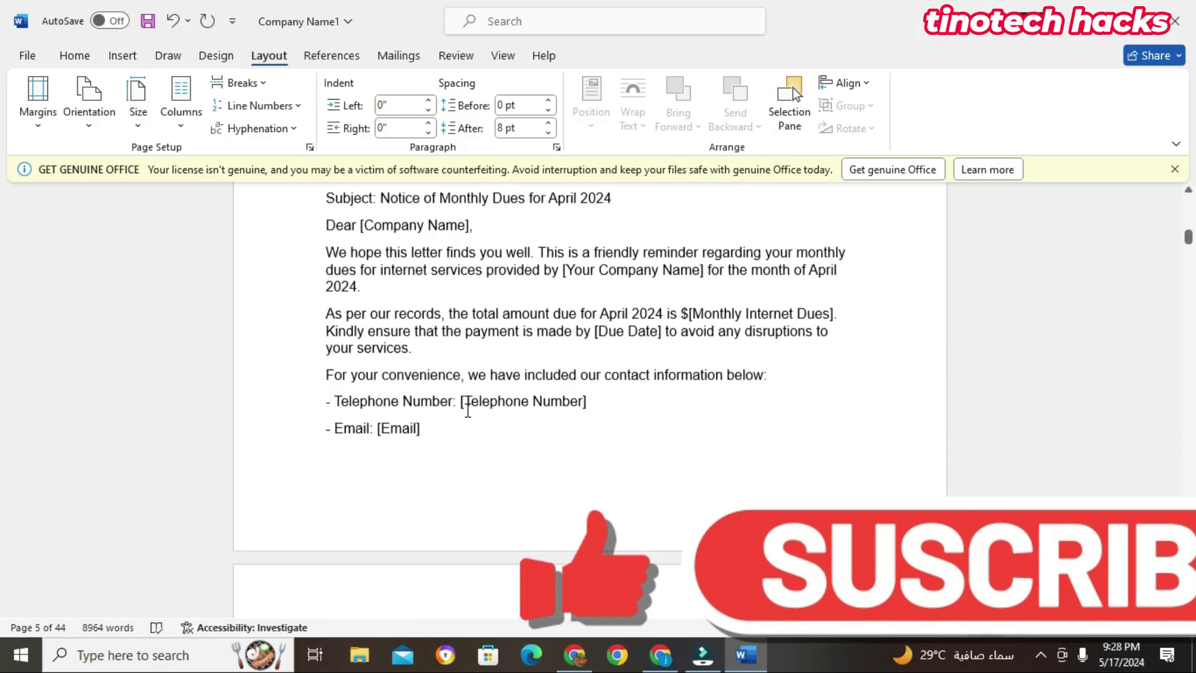
pyautogui.scroll(15, 468, 411)
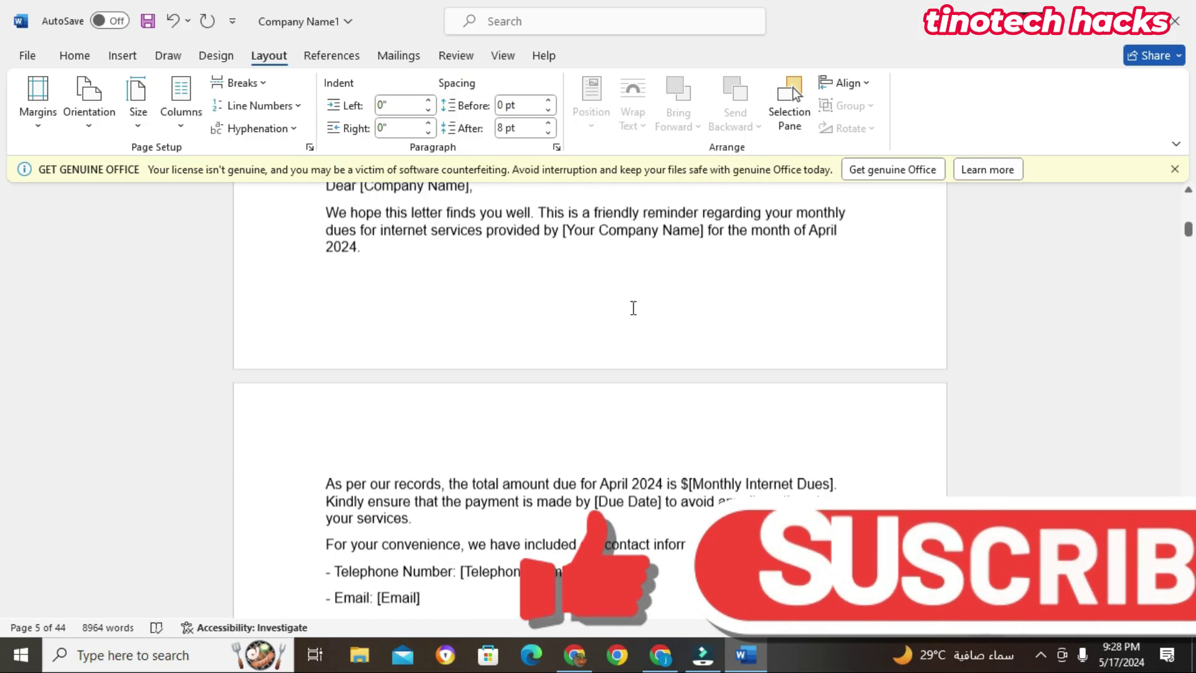
pyautogui.scroll(9, 616, 300)
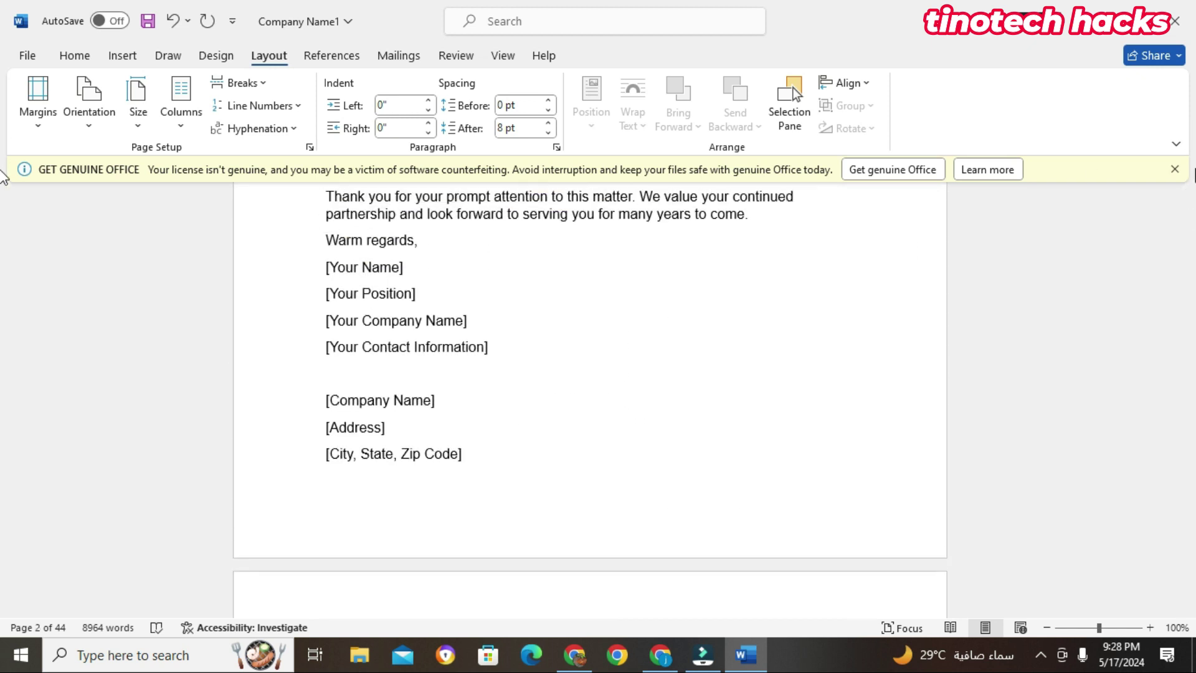
pyautogui.scroll(-5, 417, 248)
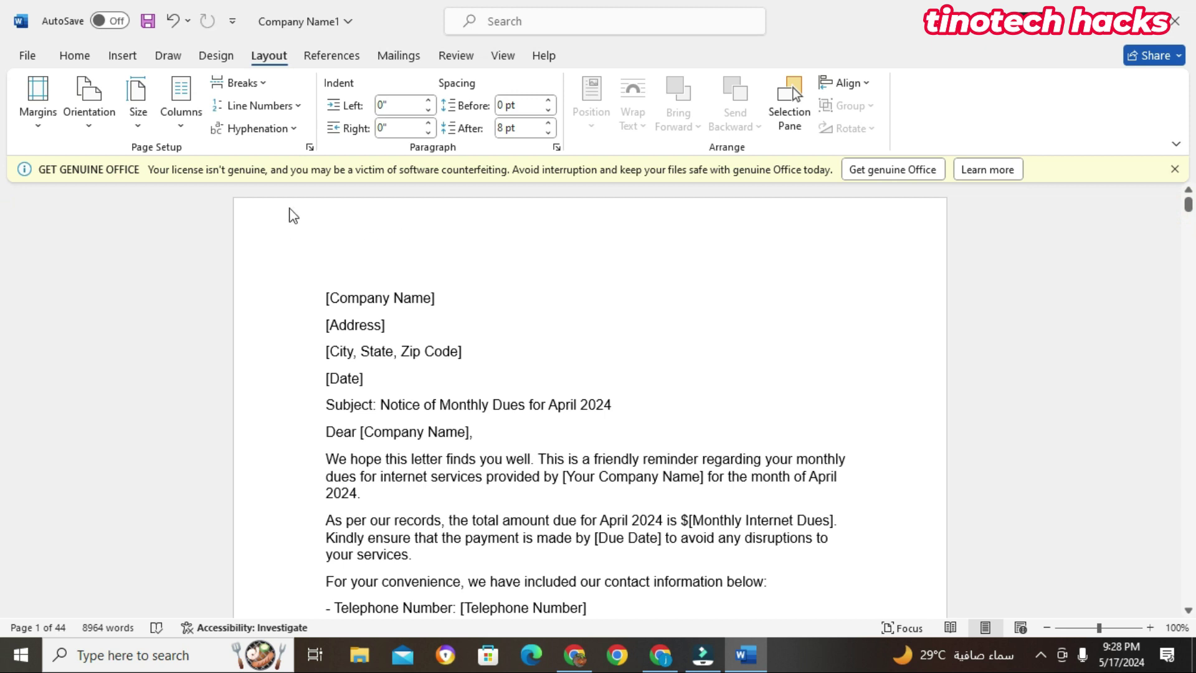
# Set a 0.5" gutter with its position on the Left for the whole document in the custom margin settings.
pyautogui.click(376, 217)
pyautogui.click(41, 117)
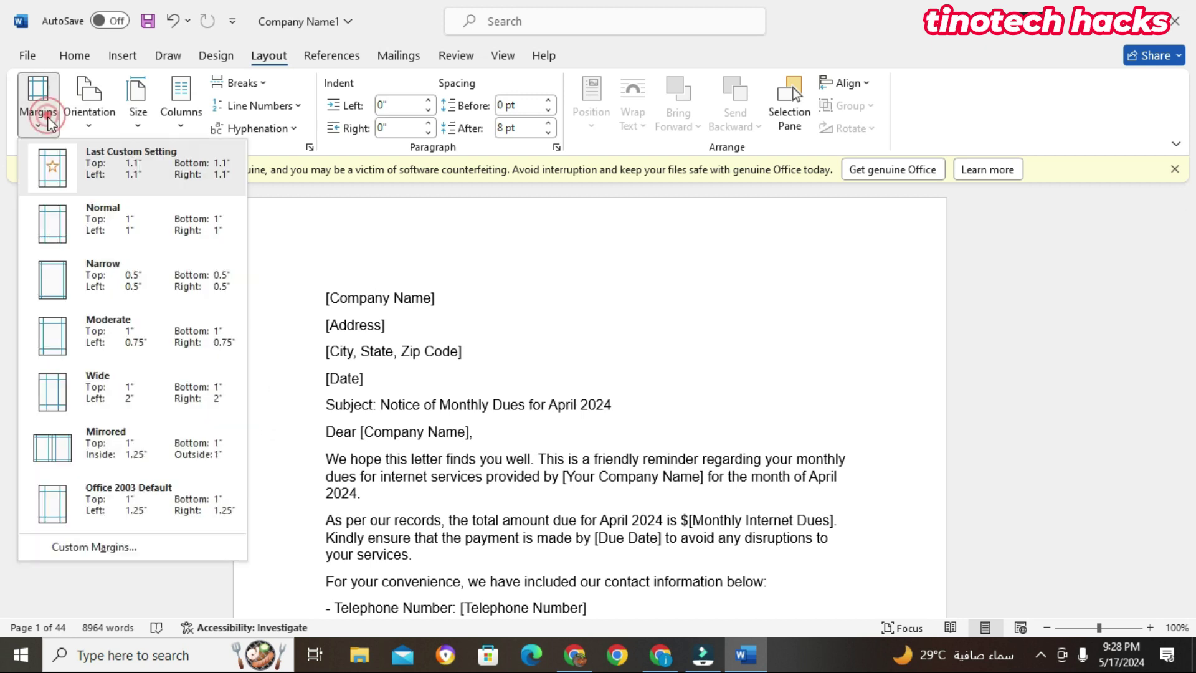
pyautogui.click(112, 546)
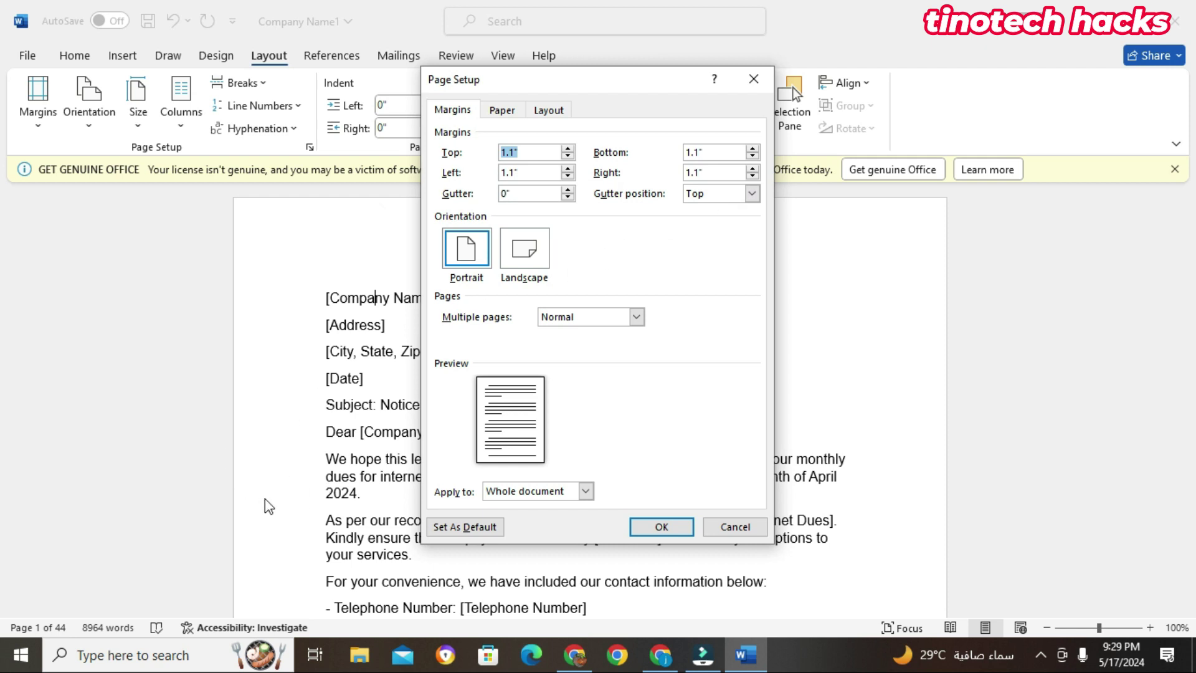
pyautogui.click(567, 189)
pyautogui.click(567, 190)
pyautogui.click(567, 189)
pyautogui.click(567, 190)
pyautogui.click(567, 189)
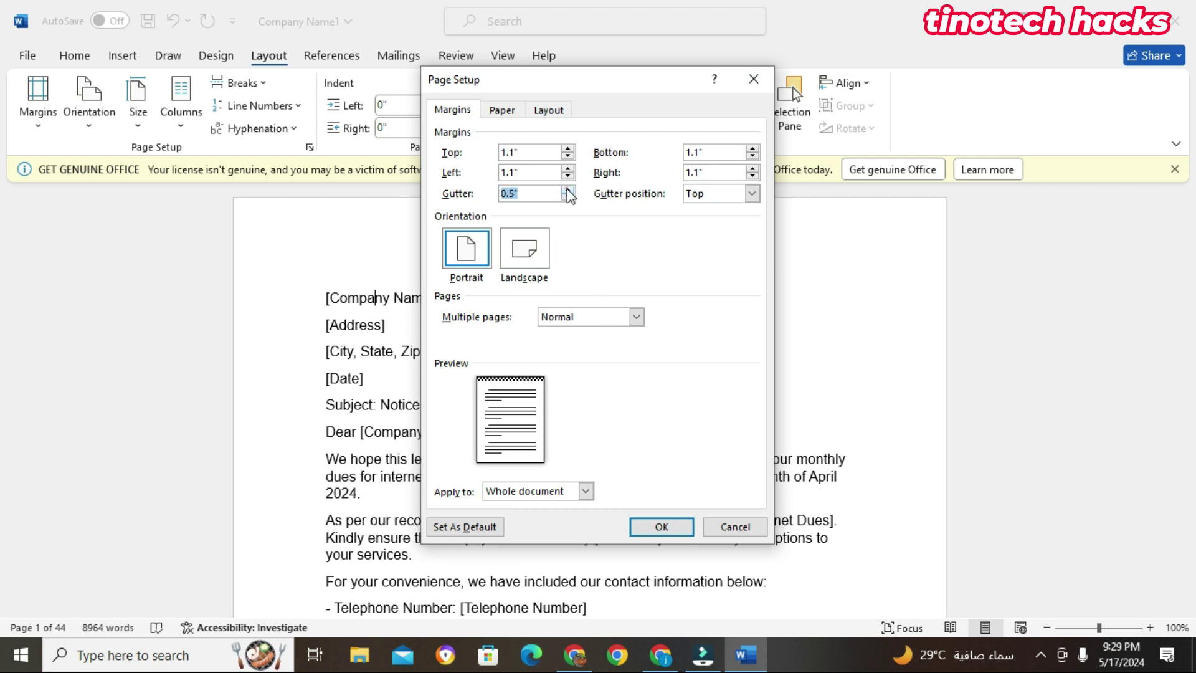
pyautogui.click(751, 193)
pyautogui.click(720, 209)
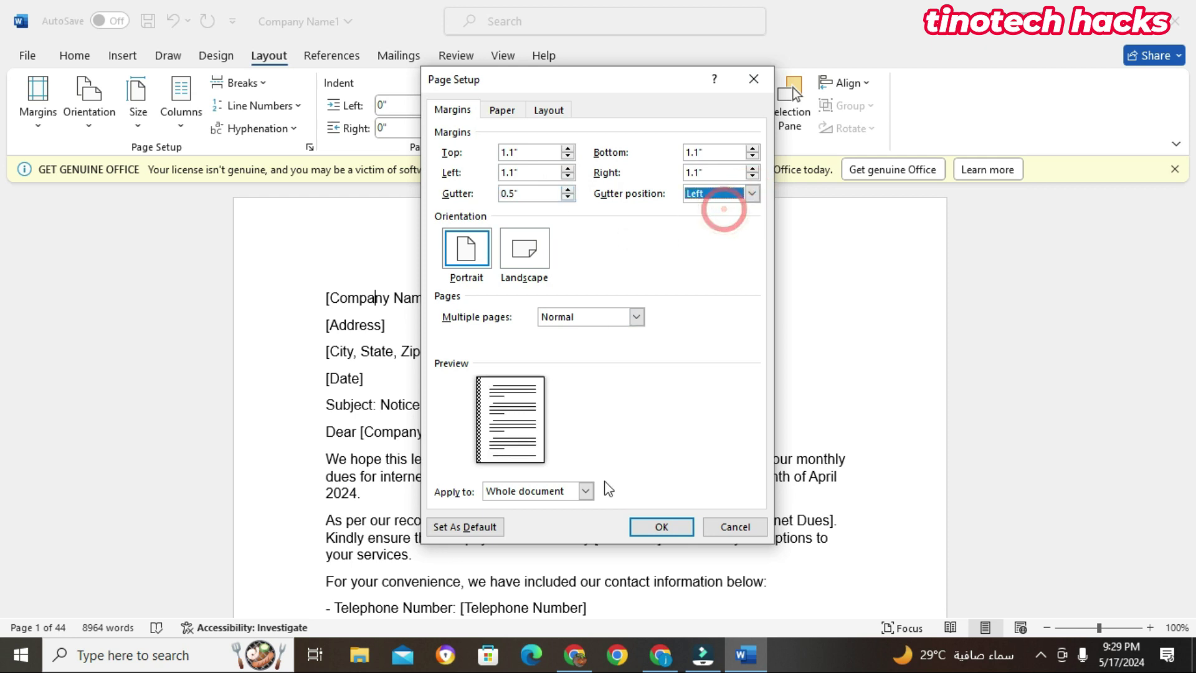
pyautogui.click(645, 531)
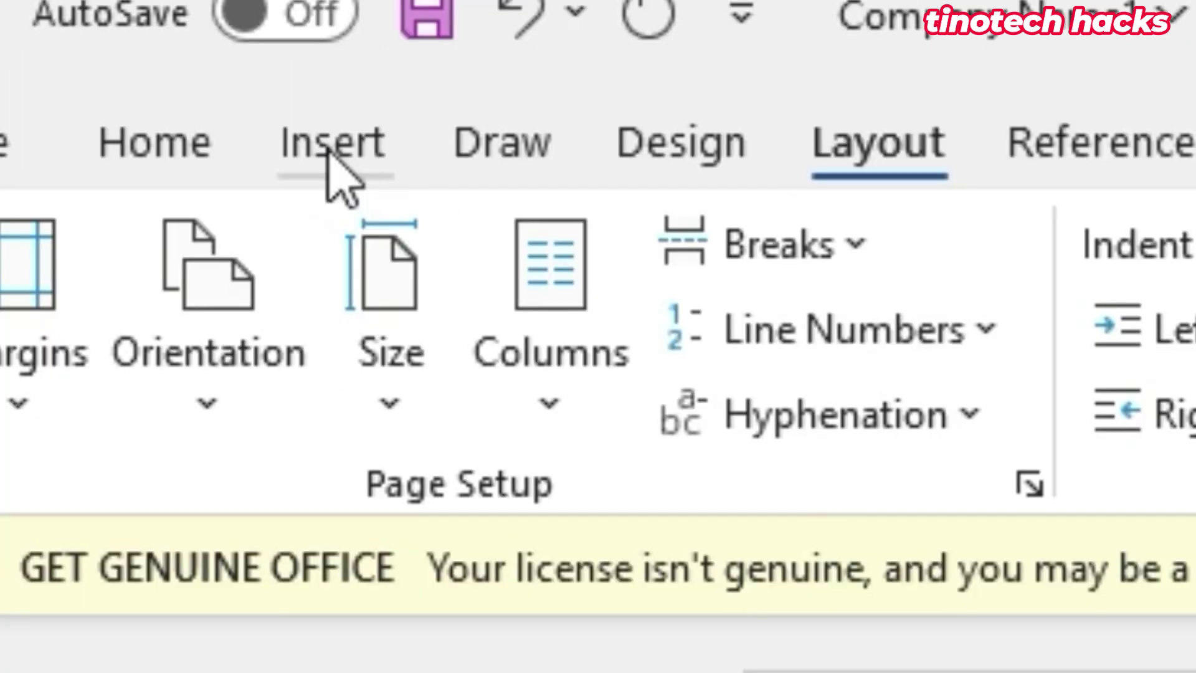
# Insert a centered Plain Number 2 page number at the bottom of the pages and check it in the footer.
pyautogui.click(121, 57)
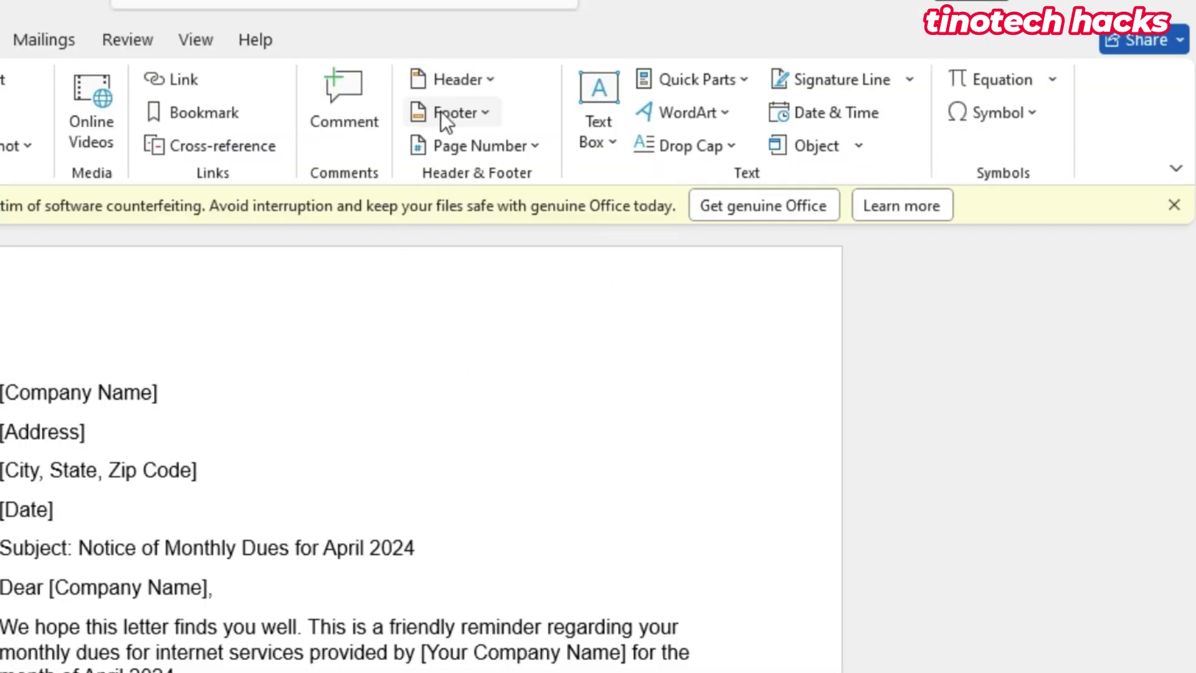
pyautogui.click(487, 148)
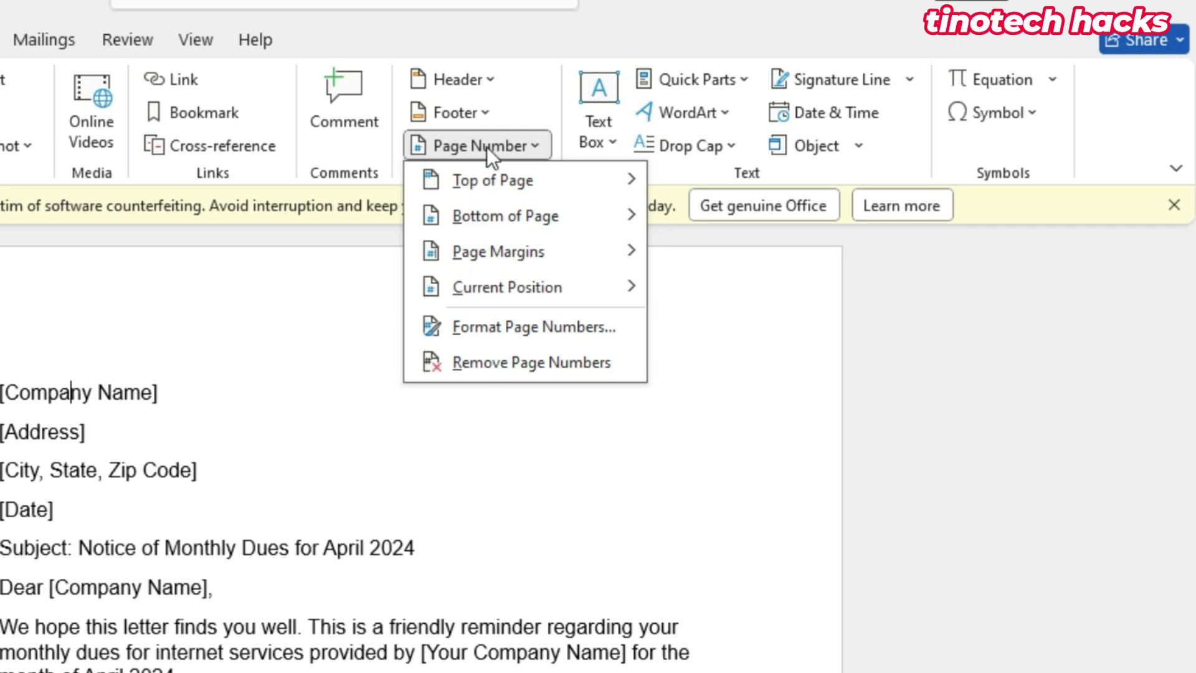
pyautogui.moveTo(487, 217)
pyautogui.moveTo(484, 252)
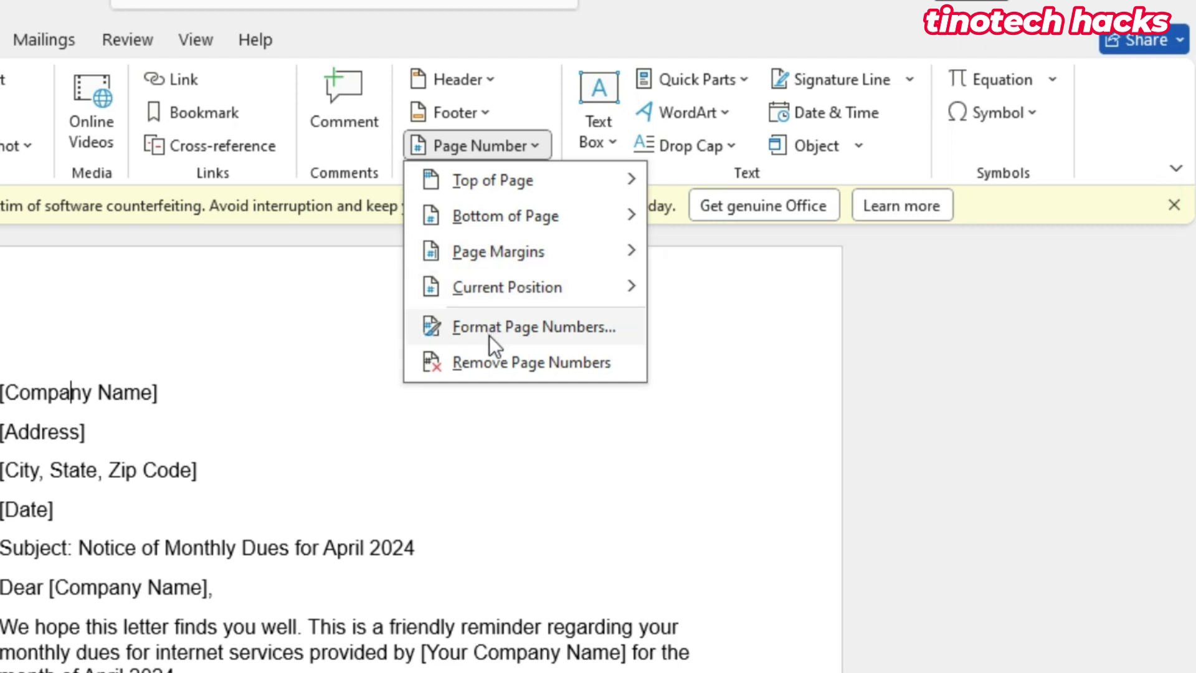
pyautogui.moveTo(499, 289)
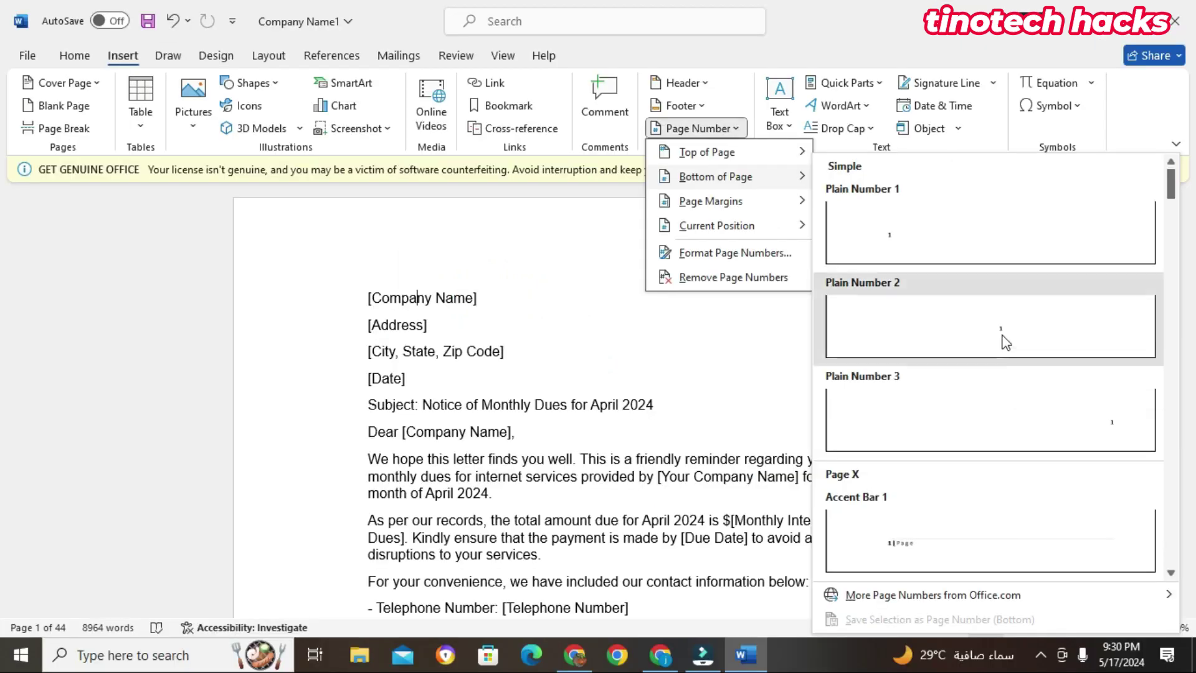
pyautogui.click(922, 446)
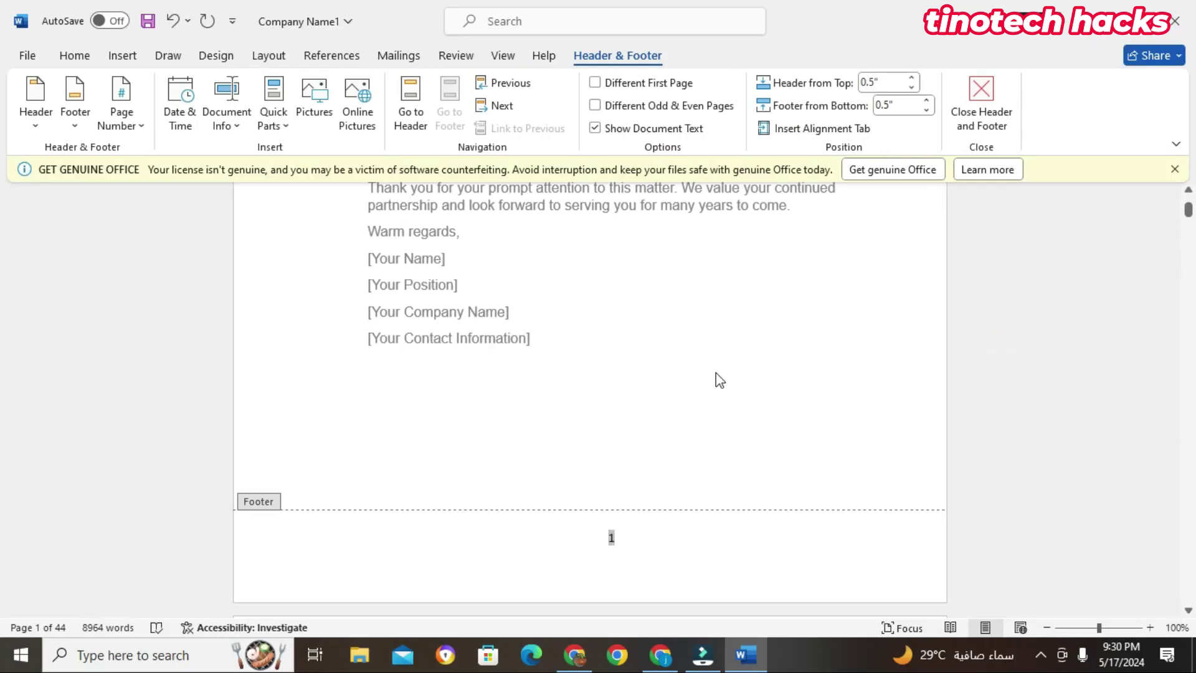
pyautogui.scroll(-1, 640, 364)
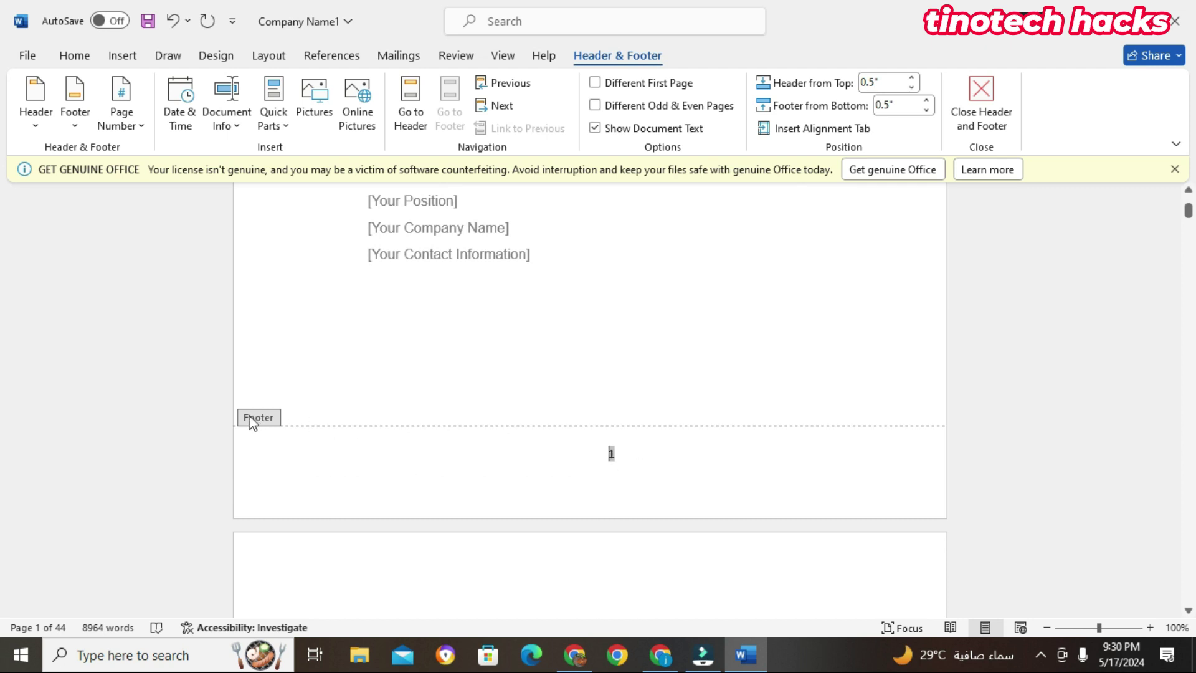
pyautogui.doubleClick(629, 460)
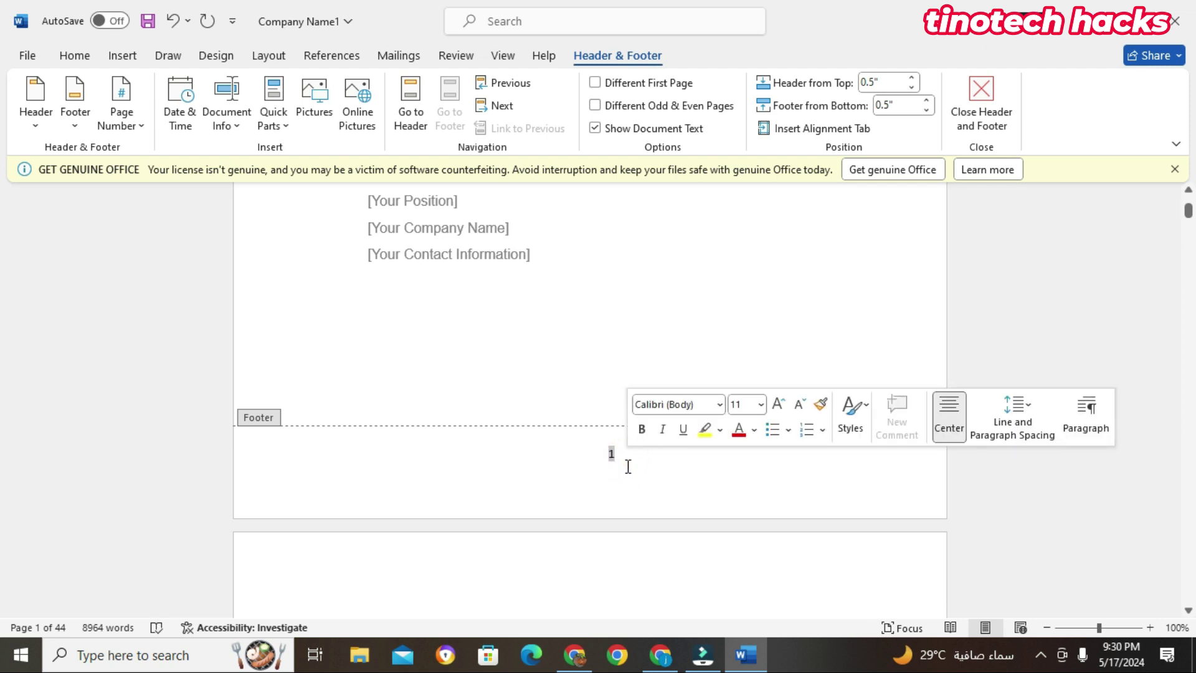
pyautogui.click(628, 470)
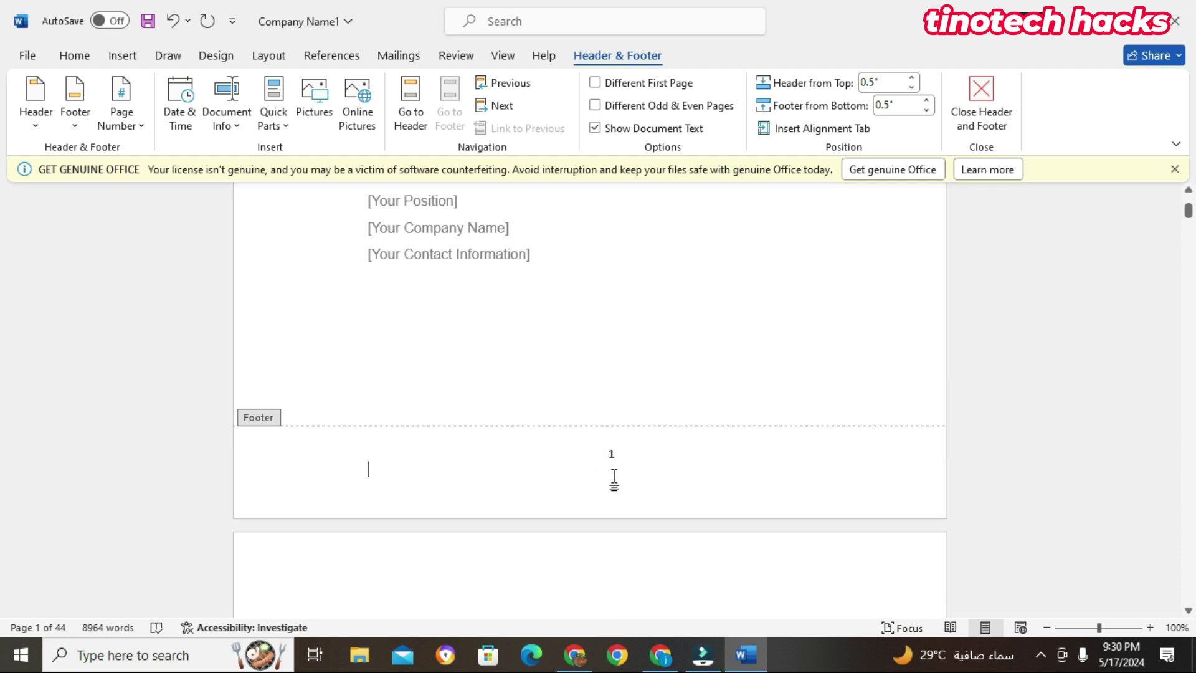
pyautogui.scroll(10, 710, 427)
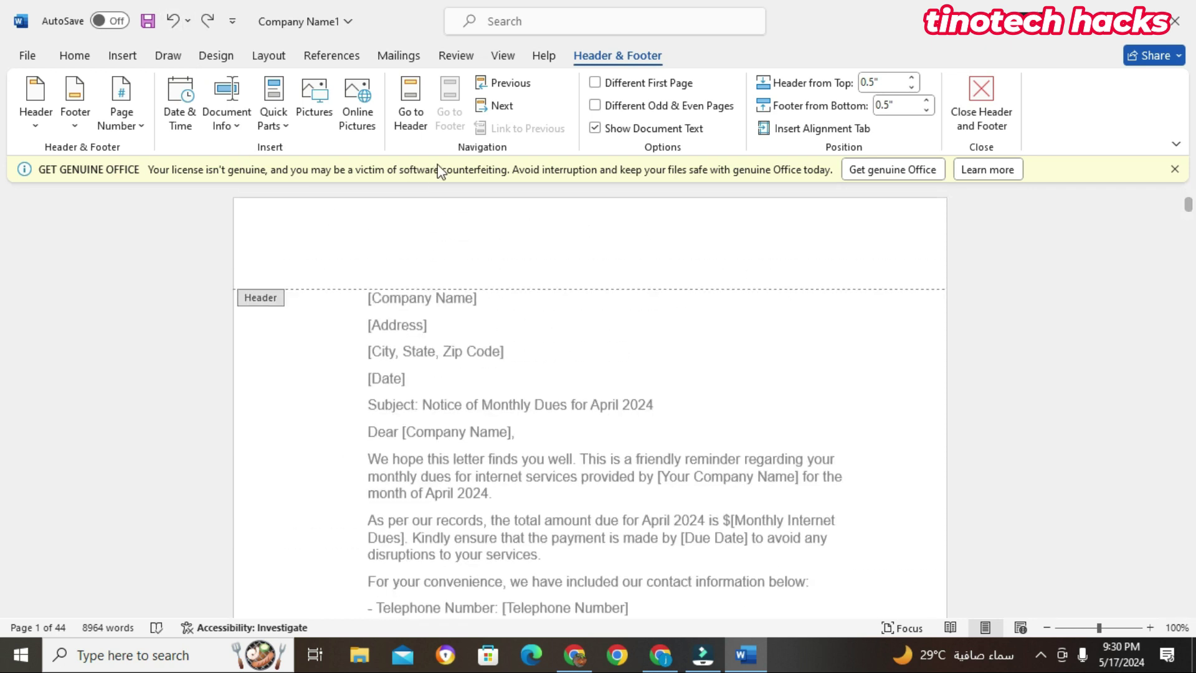
# Insert a centered Plain Number 2 page number at the top of the pages and return to the letter body.
pyautogui.click(122, 55)
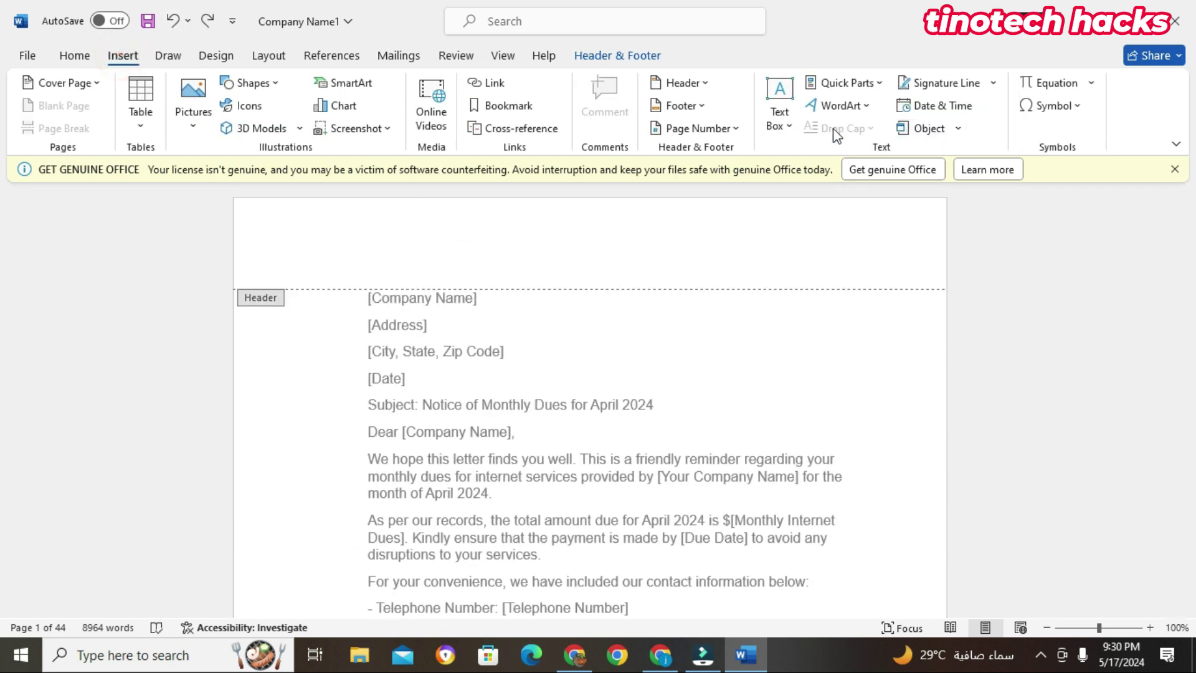
pyautogui.click(703, 127)
pyautogui.moveTo(719, 158)
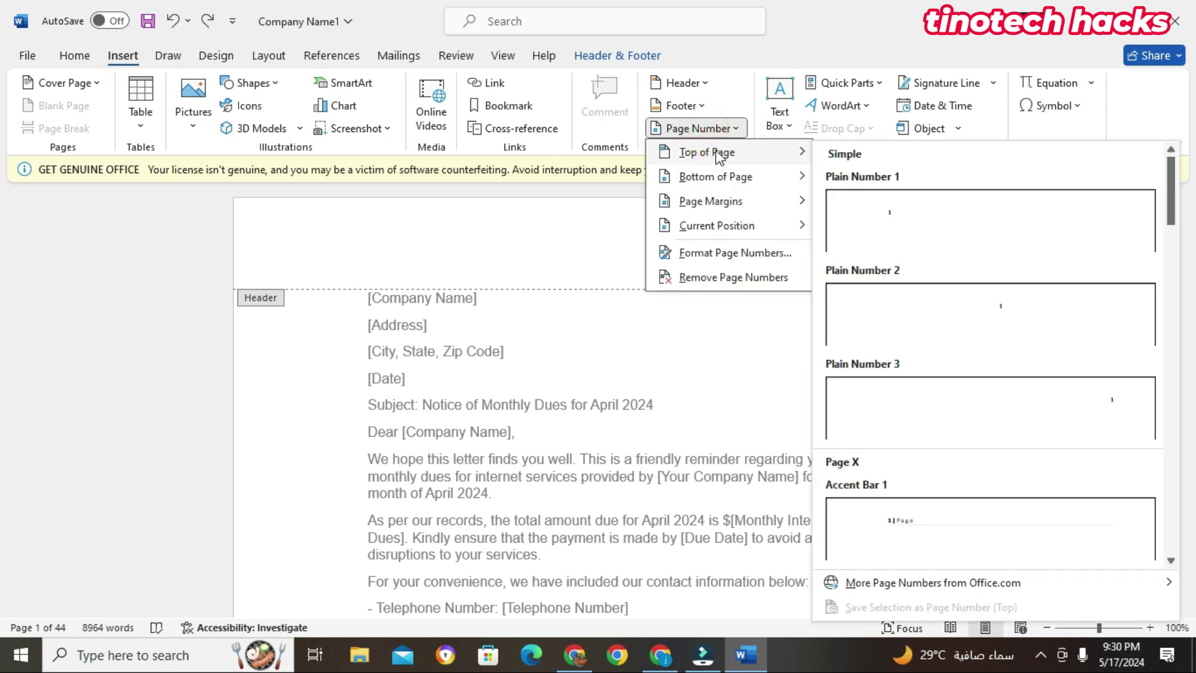
pyautogui.click(1005, 305)
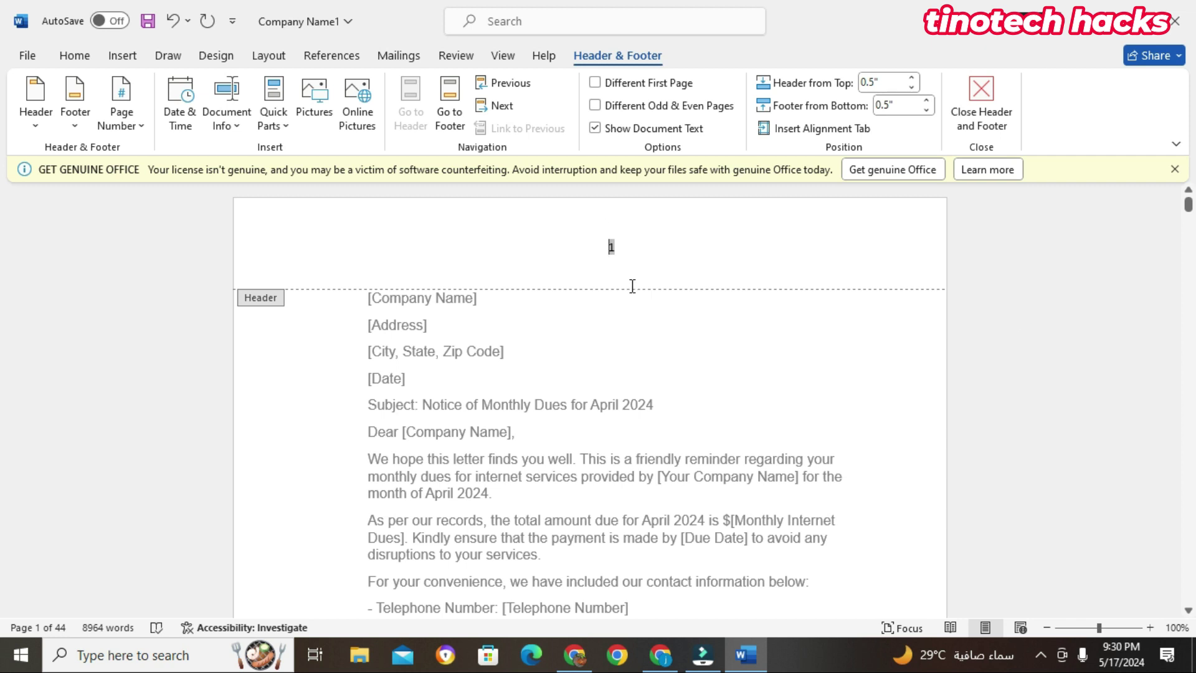
pyautogui.doubleClick(630, 338)
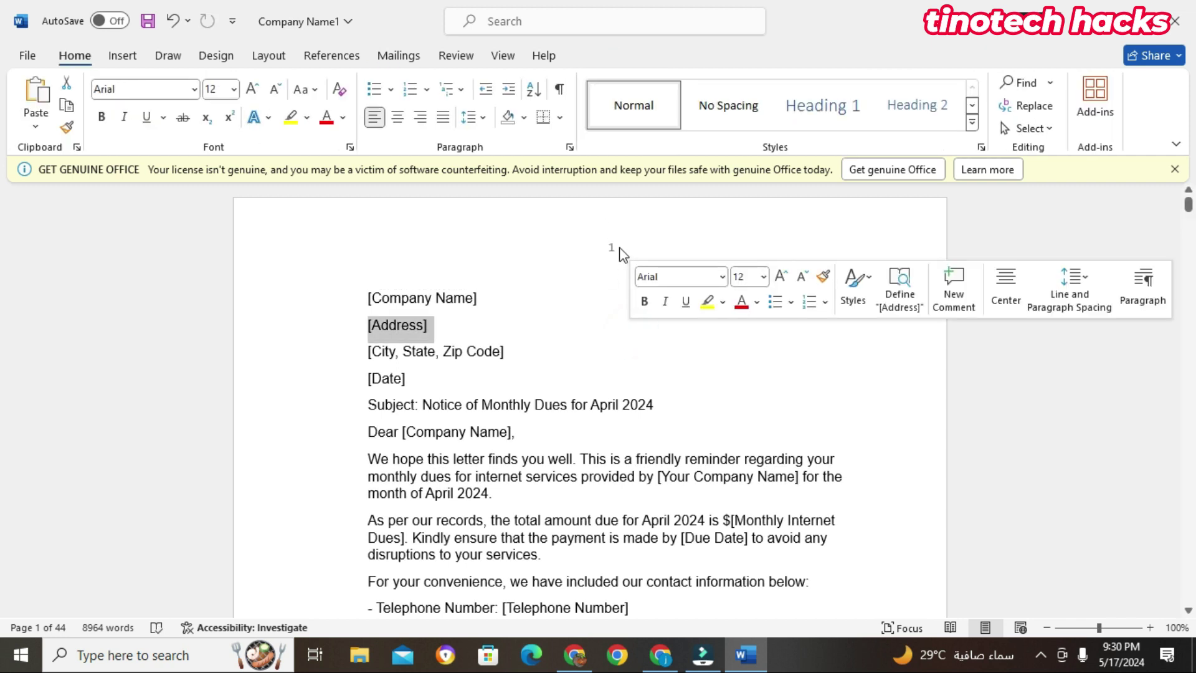
# Check the page numbering in the headers of the first few pages.
pyautogui.click(618, 249)
pyautogui.scroll(-12, 621, 405)
pyautogui.scroll(-5, 621, 404)
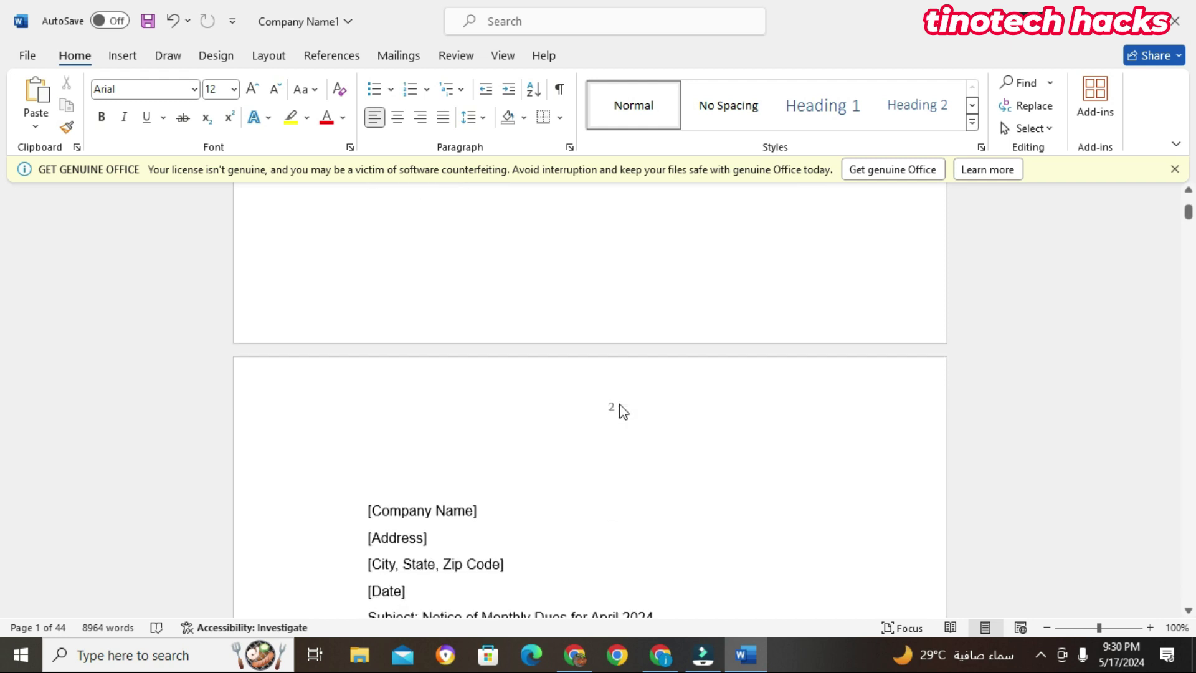
pyautogui.doubleClick(589, 280)
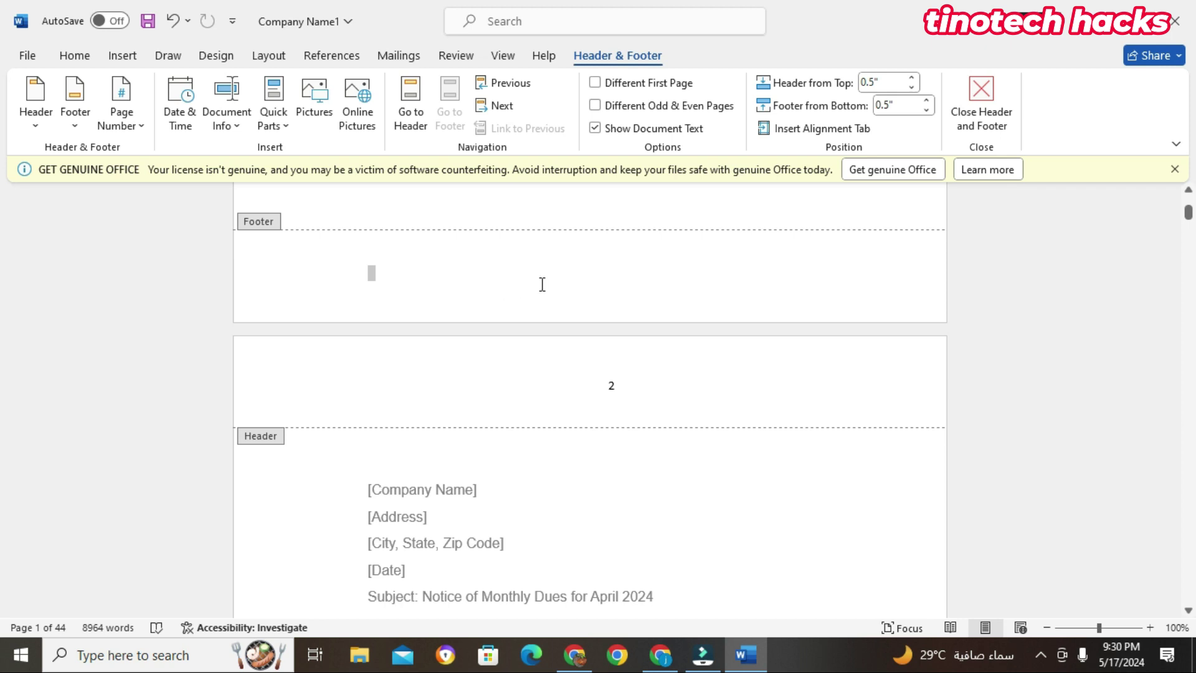
pyautogui.click(619, 387)
pyautogui.scroll(-9, 621, 387)
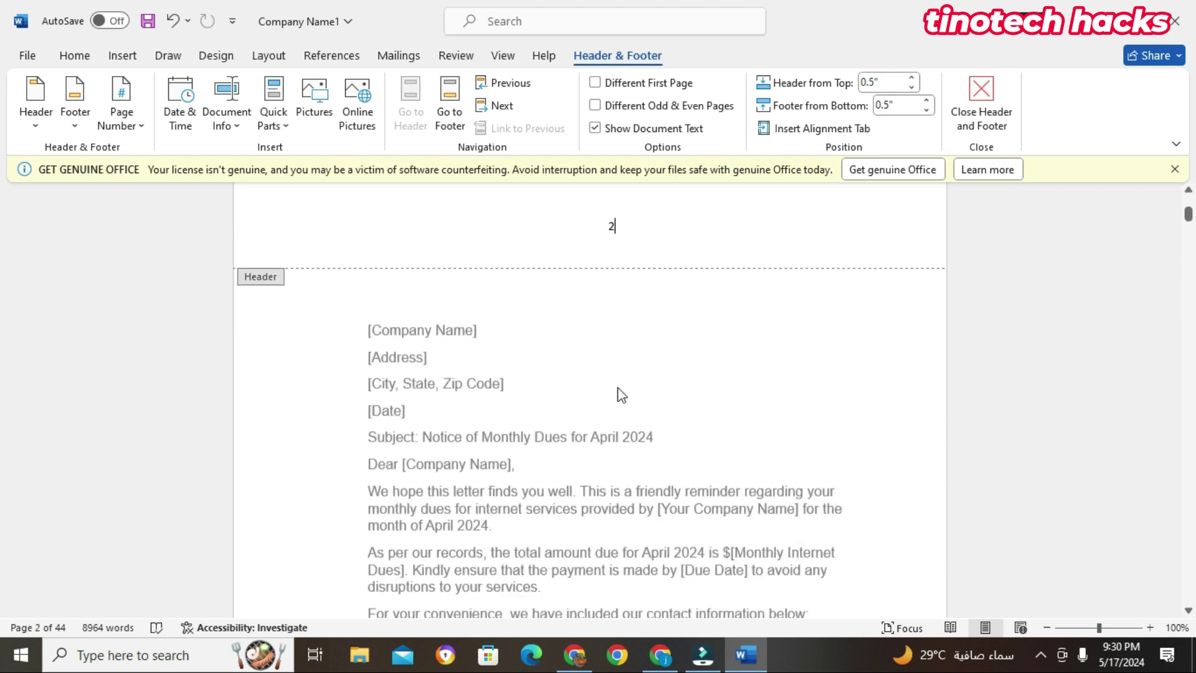
pyautogui.scroll(-10, 623, 389)
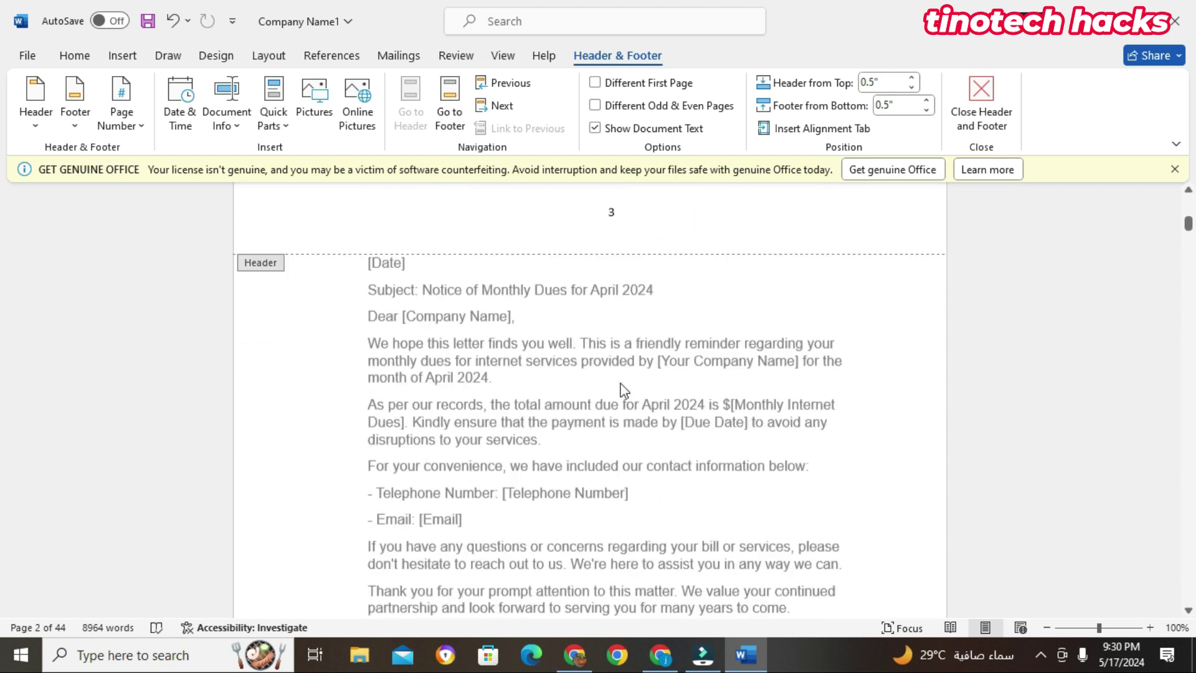
pyautogui.scroll(-10, 623, 388)
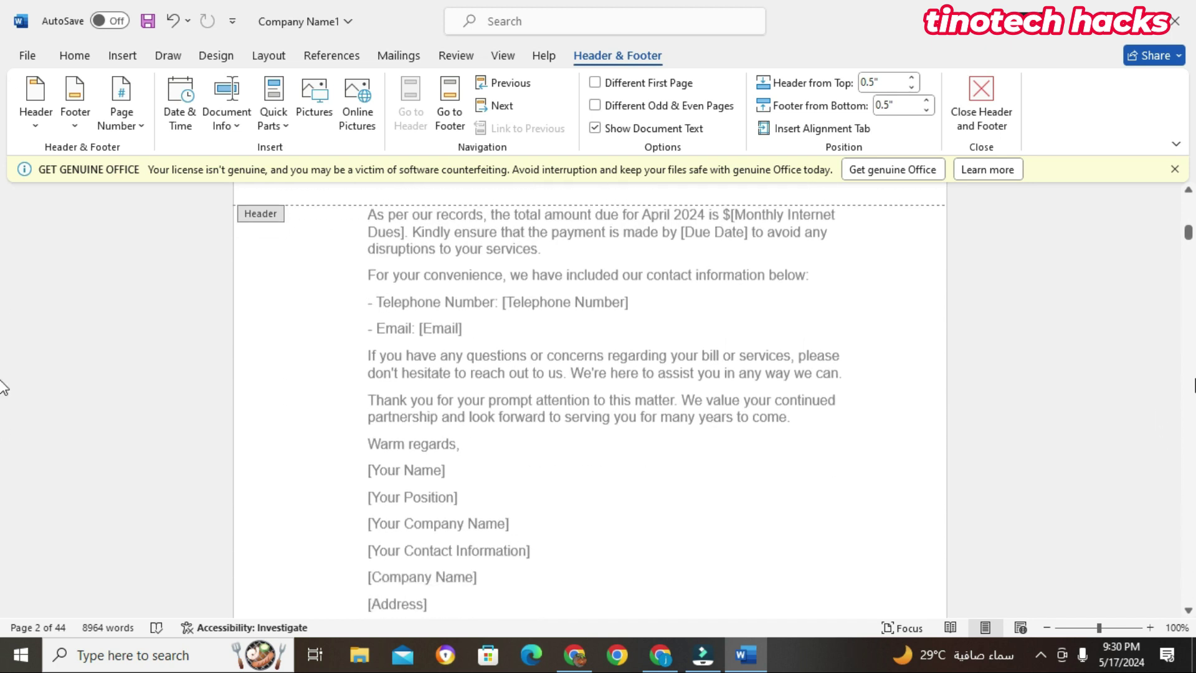
# Insert a centered Plain Number 2 page number at the bottom of the pages, check it in the footer and return to the letter body.
pyautogui.moveTo(1191, 262); pyautogui.dragTo(1189, 594)
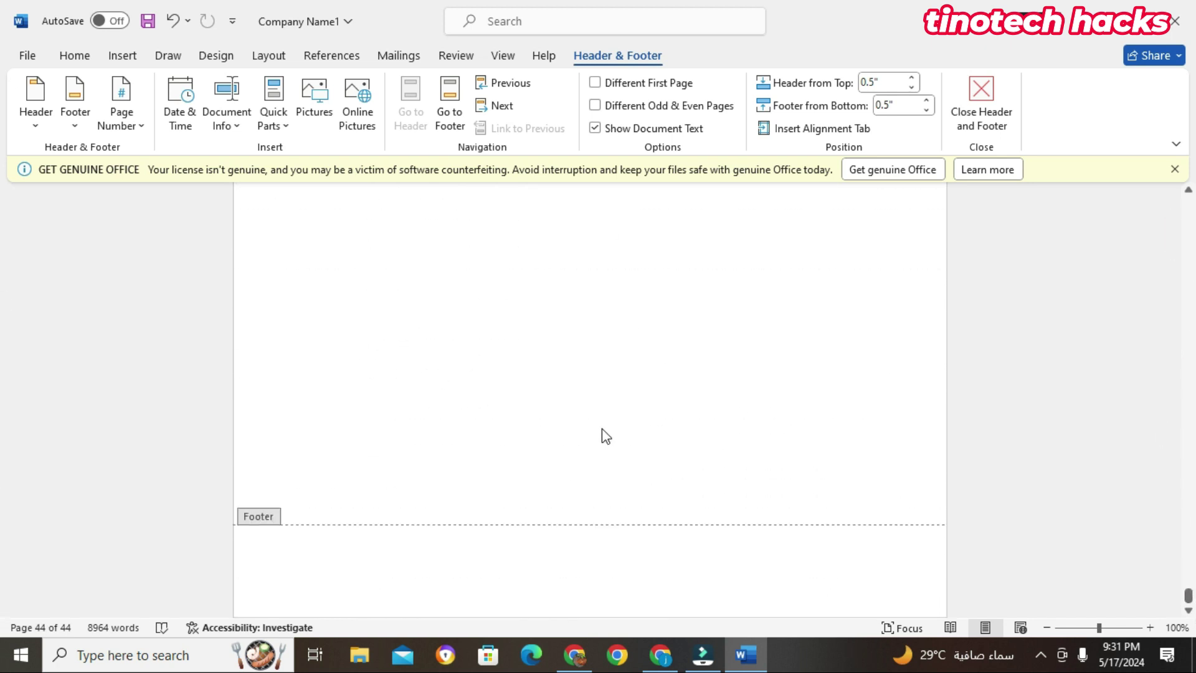
pyautogui.scroll(7, 604, 416)
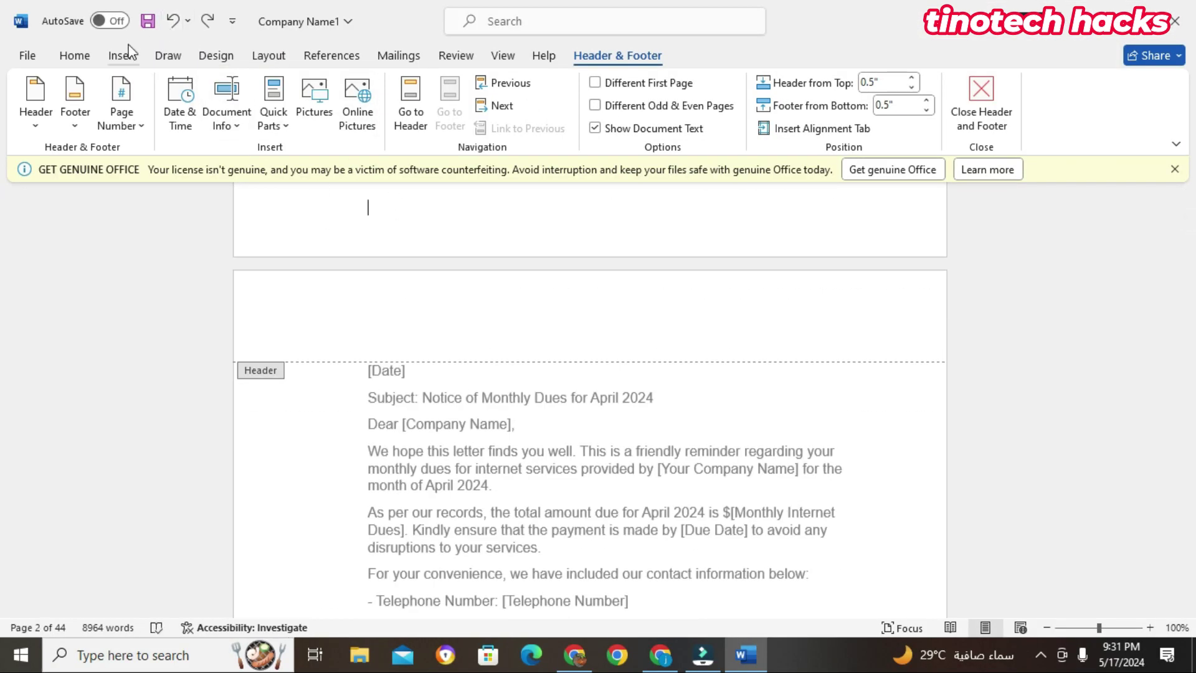
pyautogui.click(124, 56)
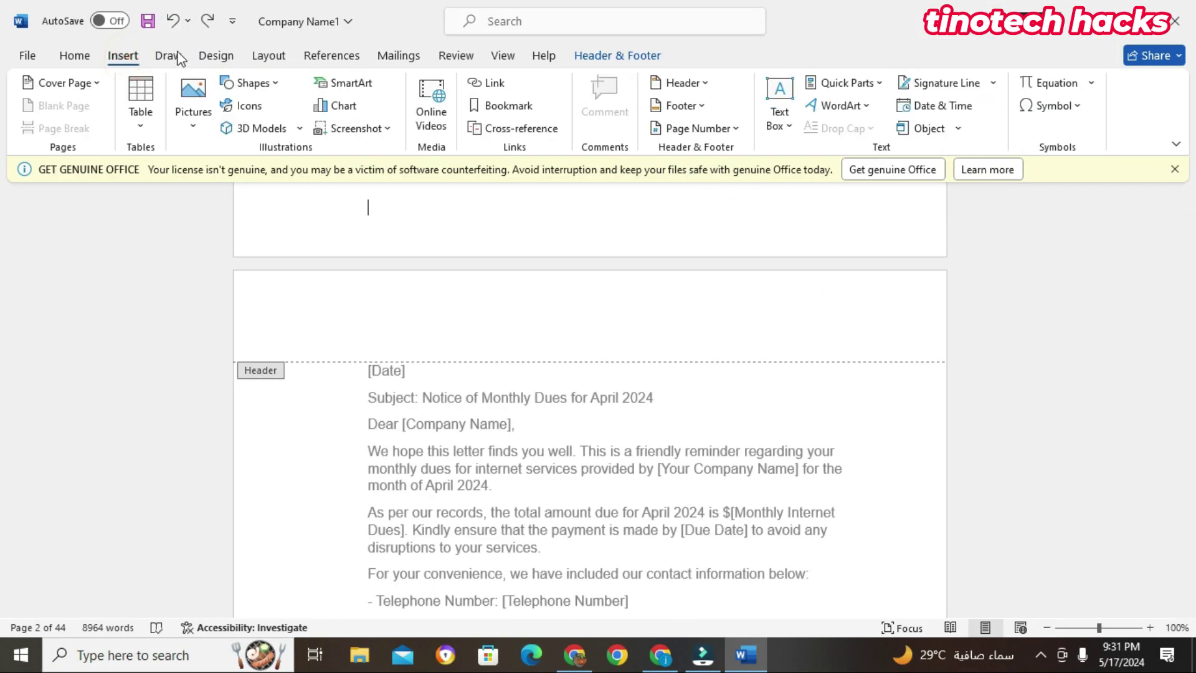
pyautogui.click(703, 130)
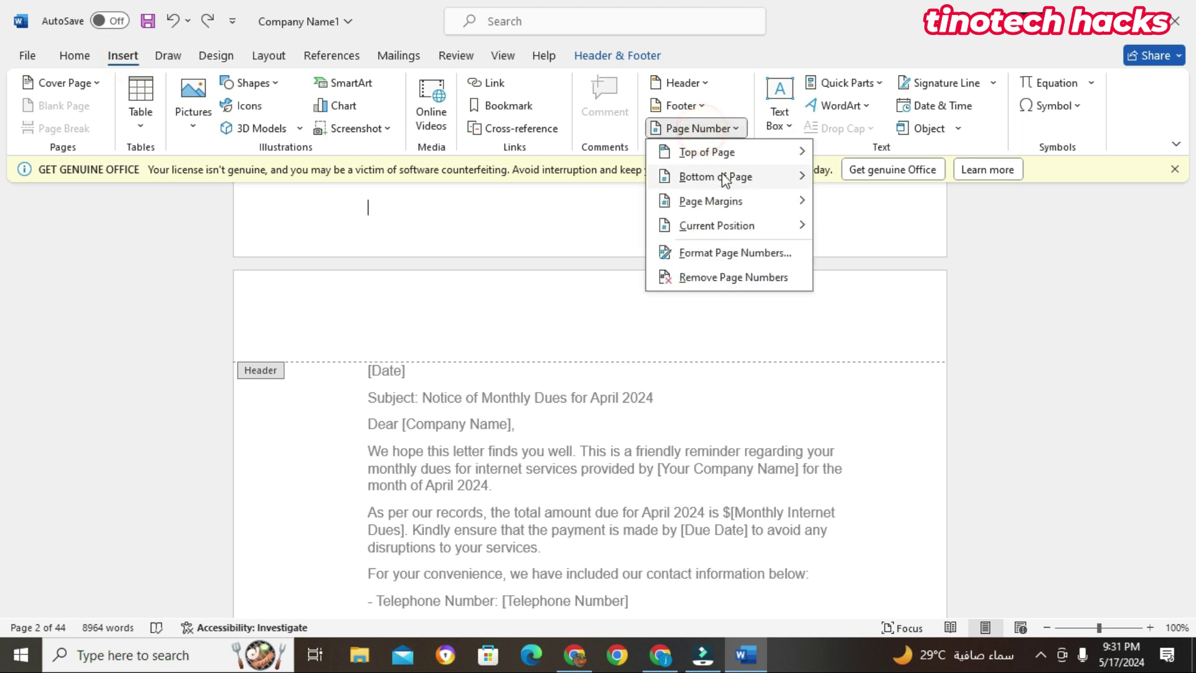
pyautogui.moveTo(732, 177)
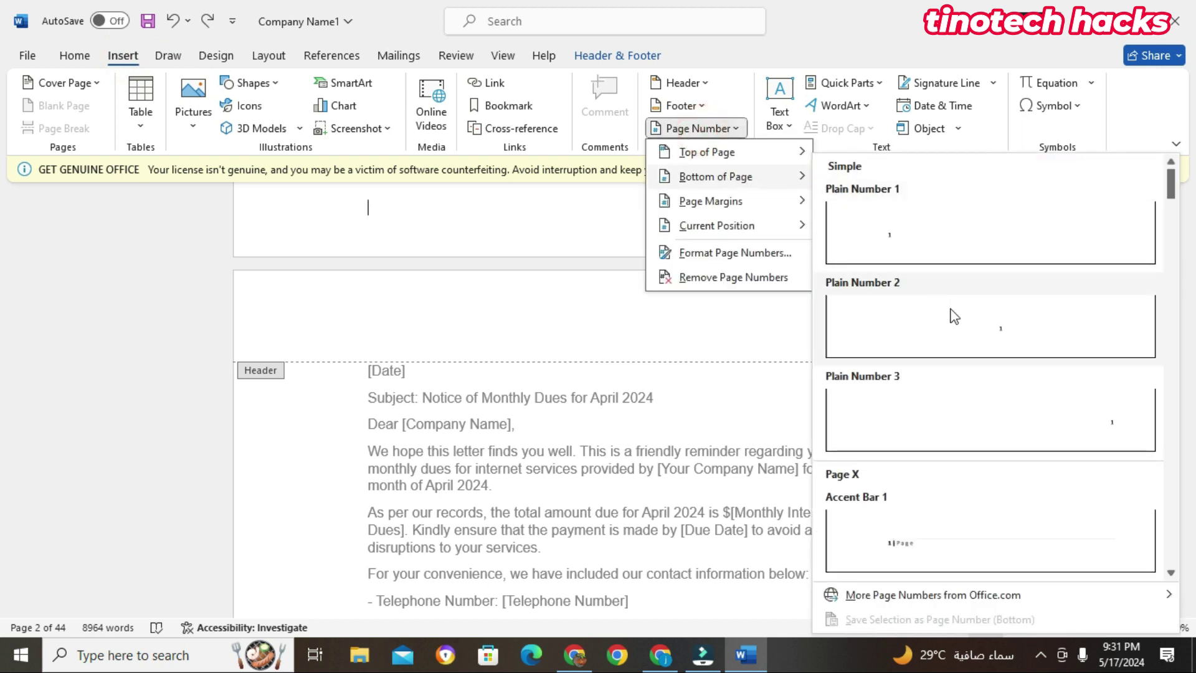
pyautogui.click(1000, 323)
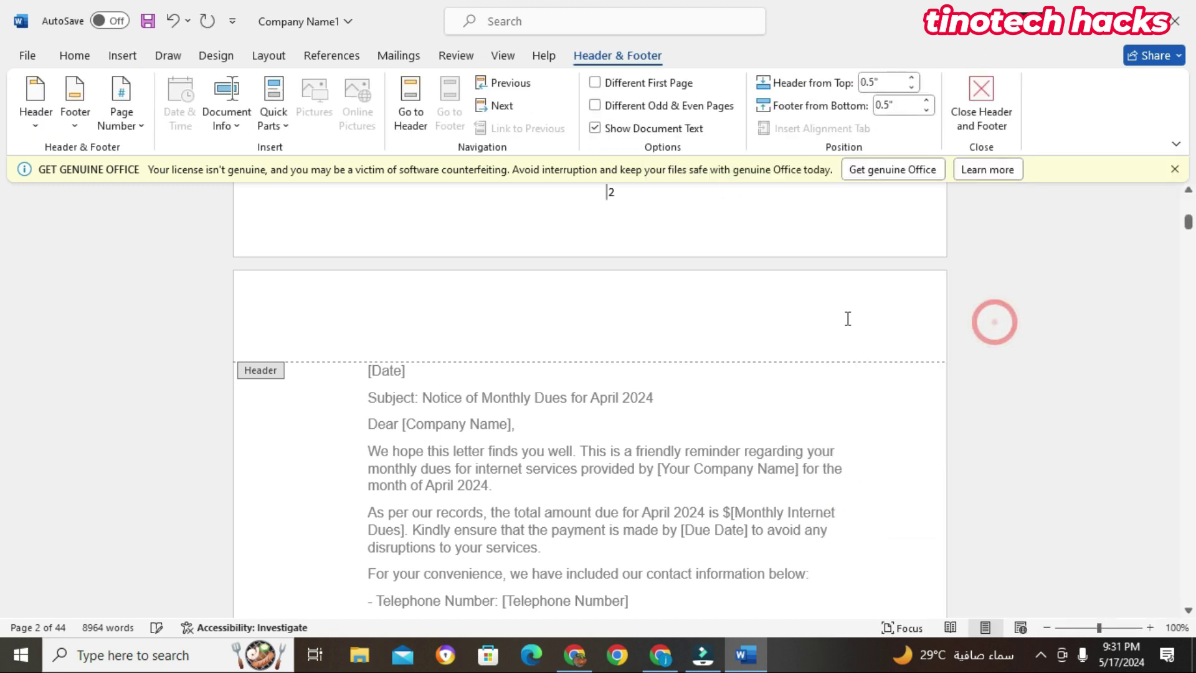
pyautogui.scroll(3, 567, 309)
pyautogui.scroll(-1, 569, 307)
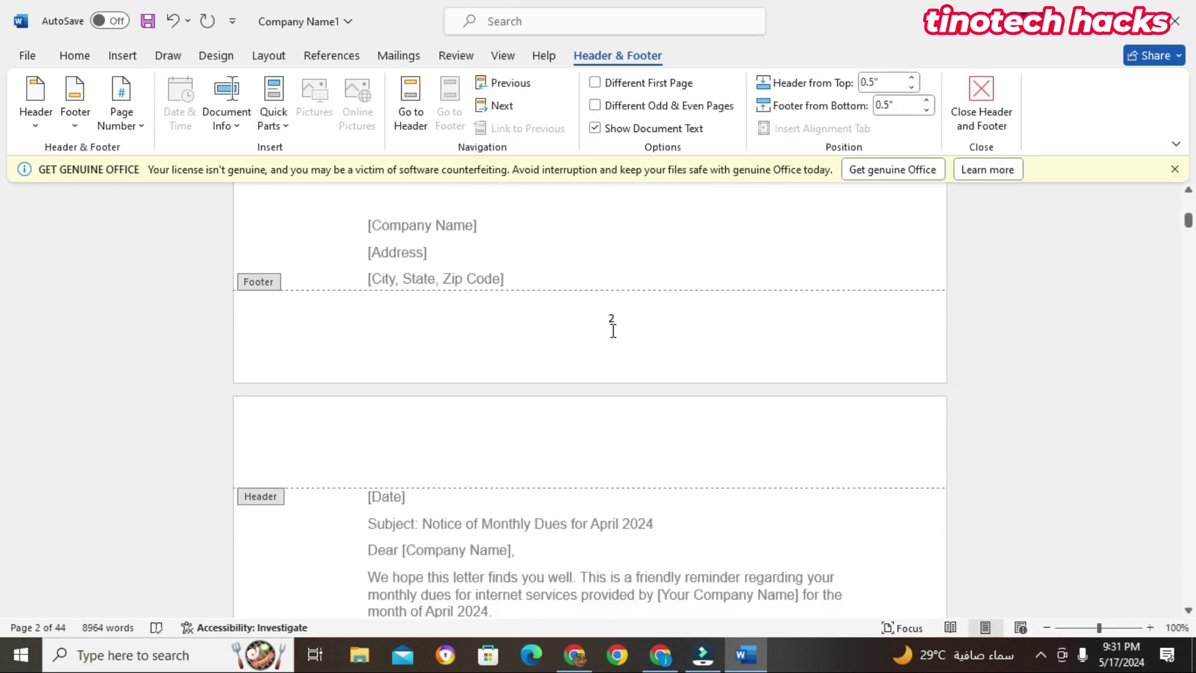
pyautogui.click(630, 326)
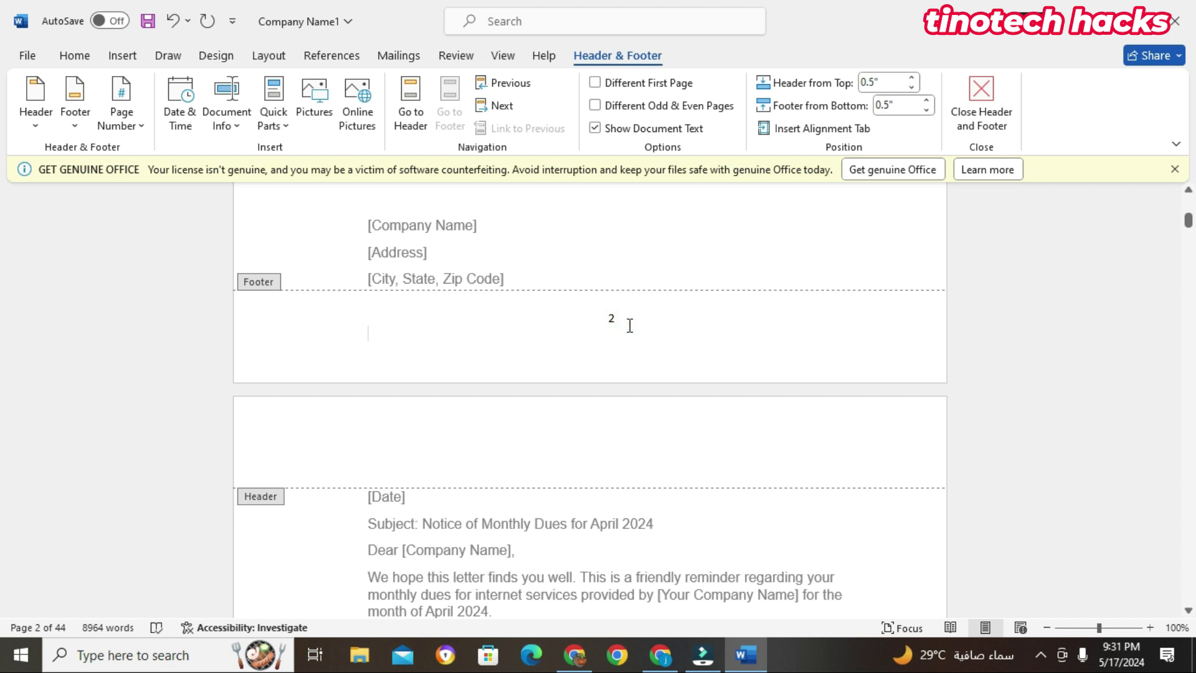
pyautogui.doubleClick(641, 257)
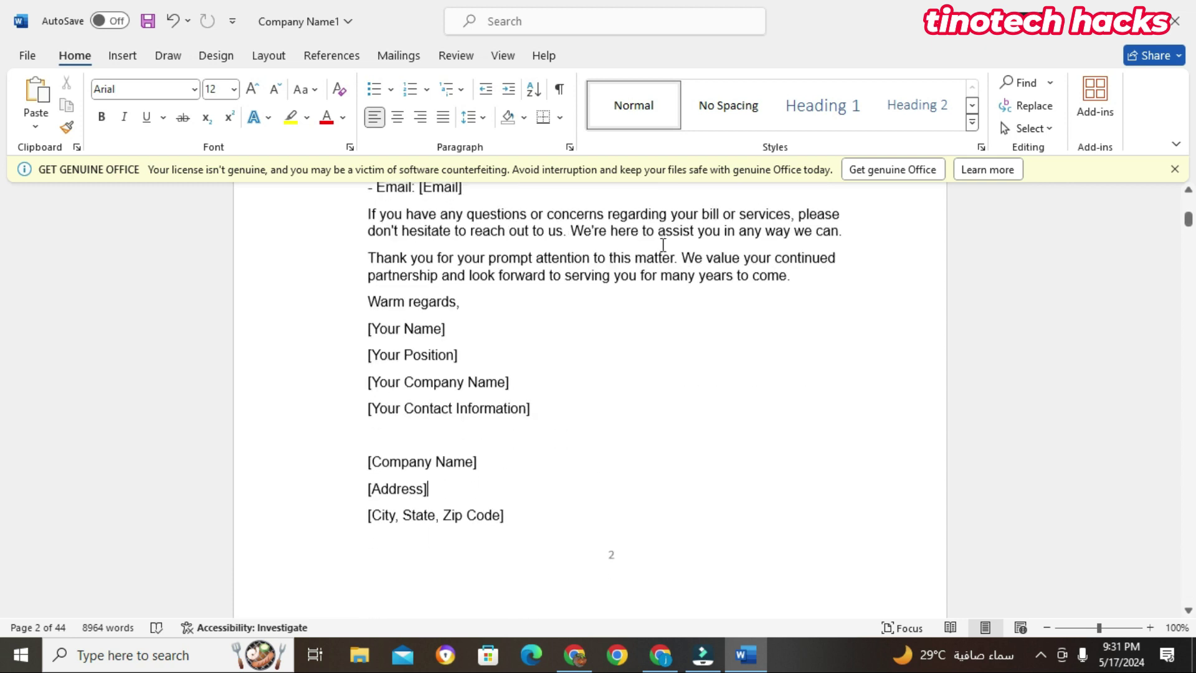
# Delete the page number from the footer of the document's last page and return to the body text.
pyautogui.scroll(-15, 659, 251)
pyautogui.moveTo(1189, 230); pyautogui.dragTo(1191, 598)
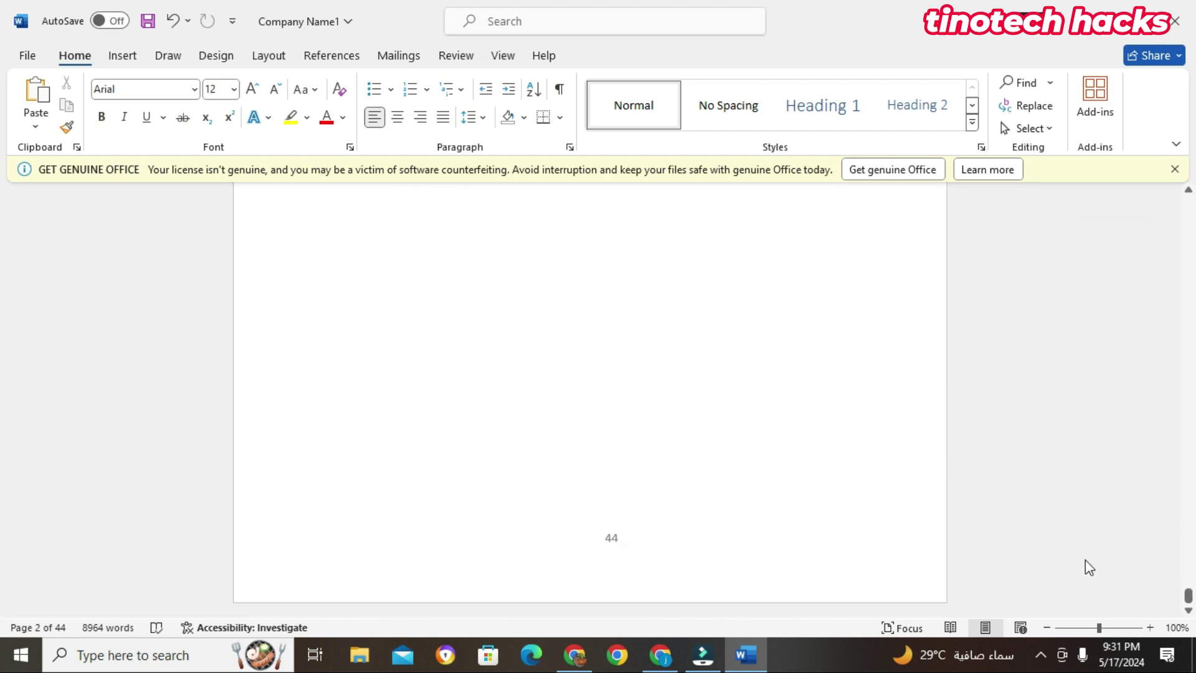
pyautogui.doubleClick(623, 536)
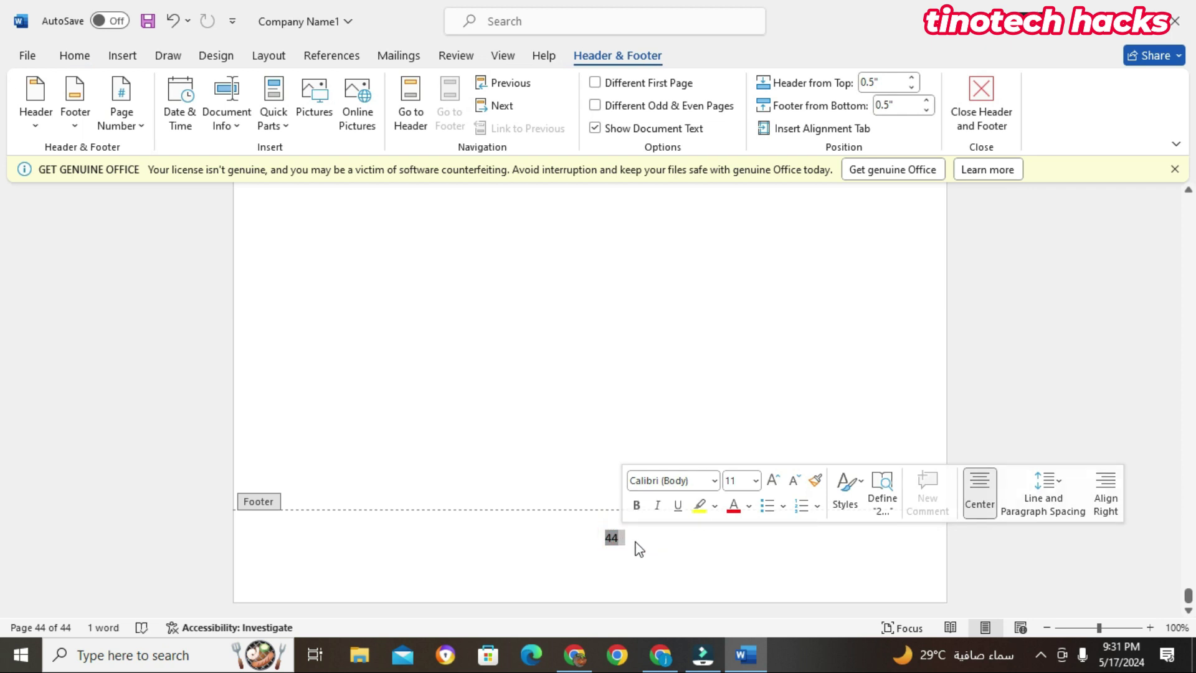
pyautogui.press('Delete')
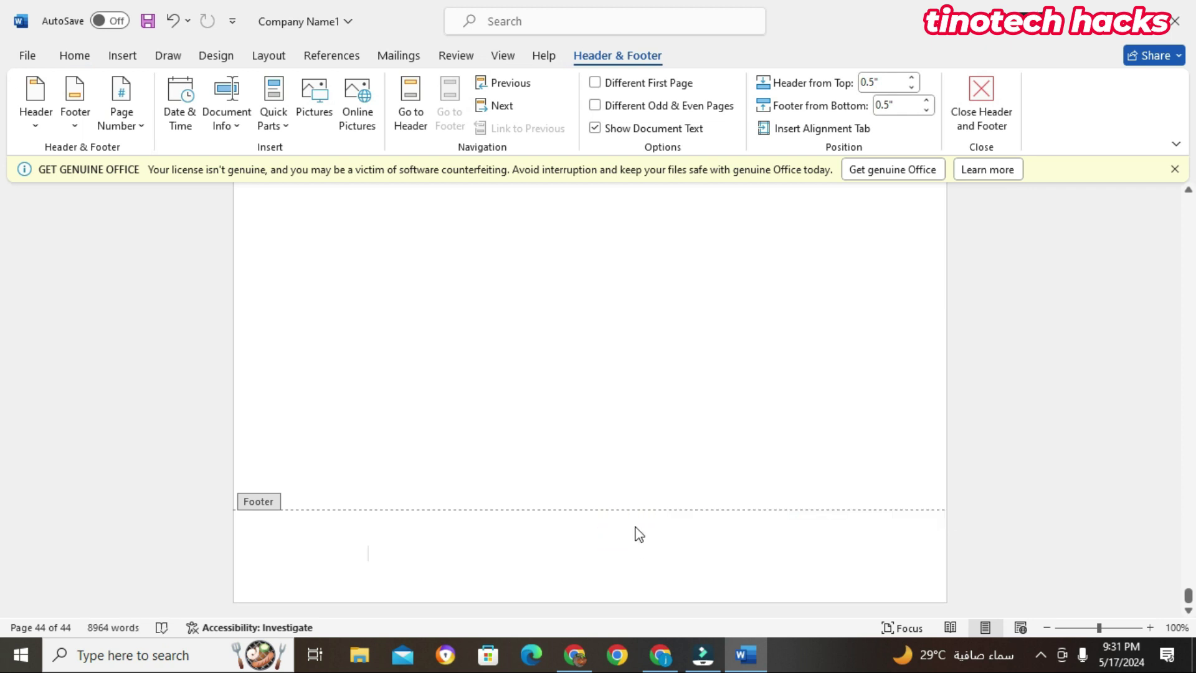
pyautogui.doubleClick(573, 416)
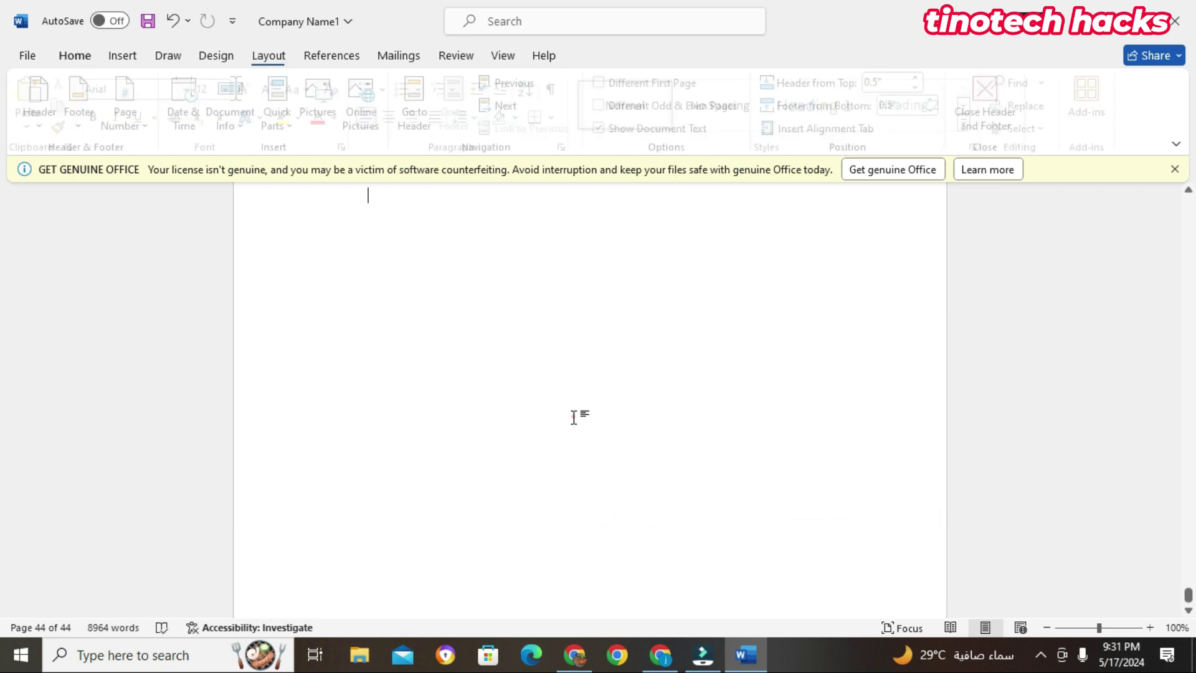
# Review the final pages of the letter and undo the last change.
pyautogui.scroll(15, 576, 412)
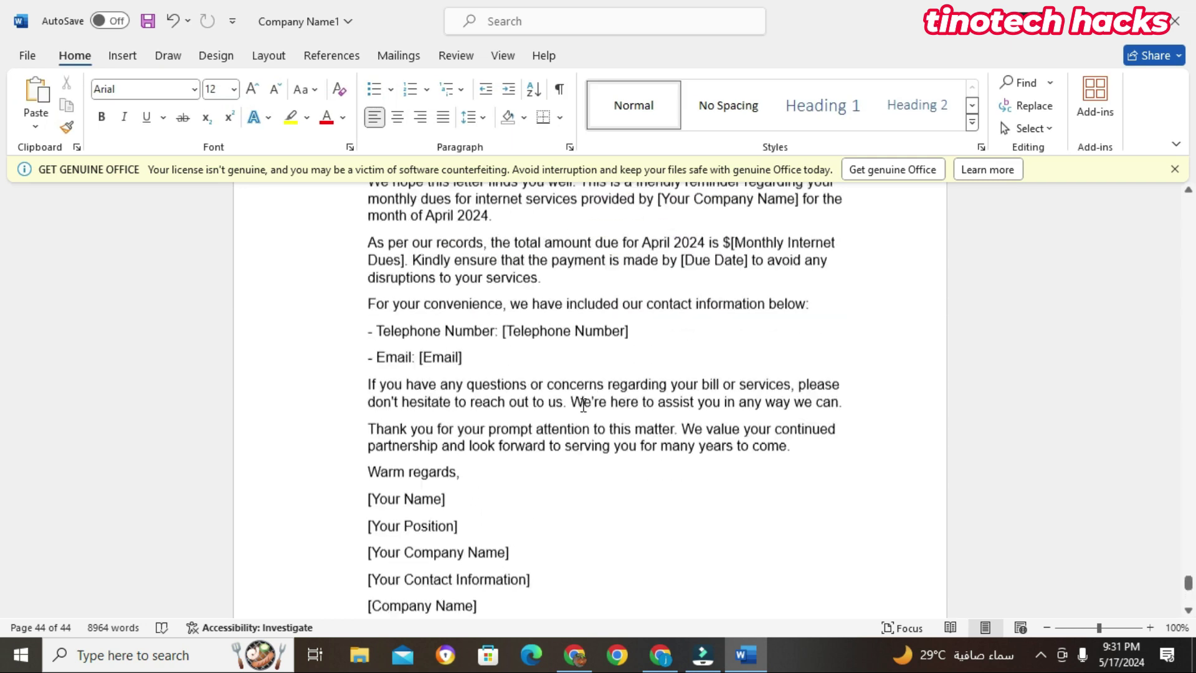
pyautogui.scroll(8, 583, 404)
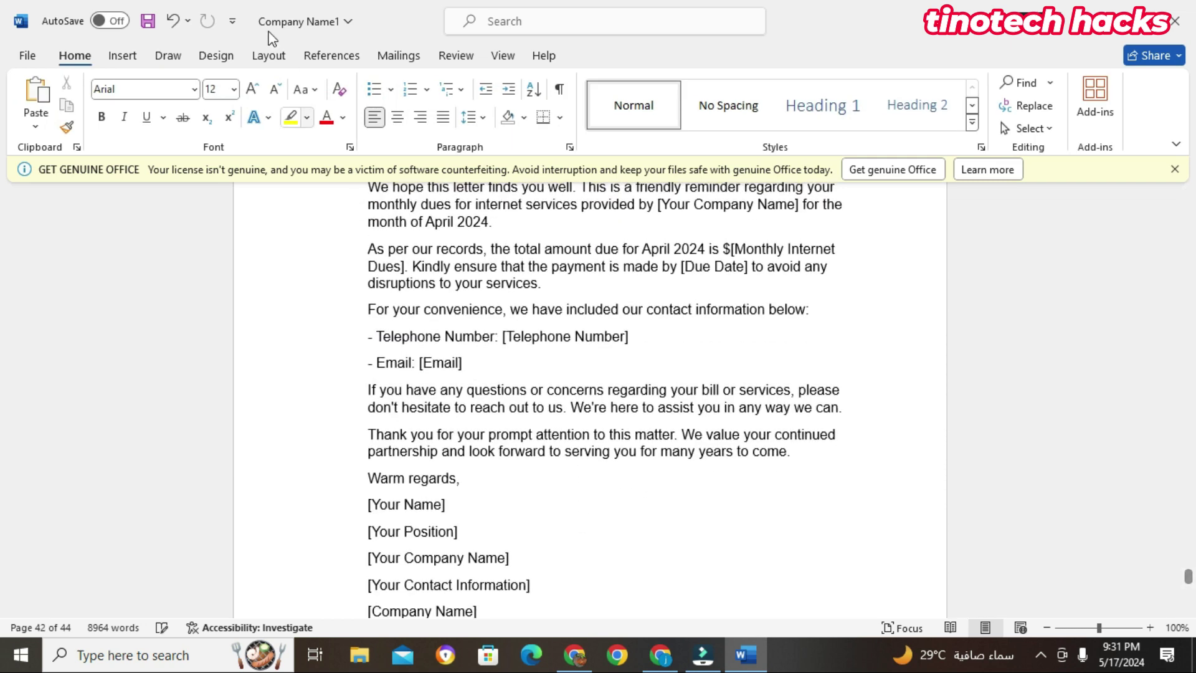
pyautogui.click(174, 23)
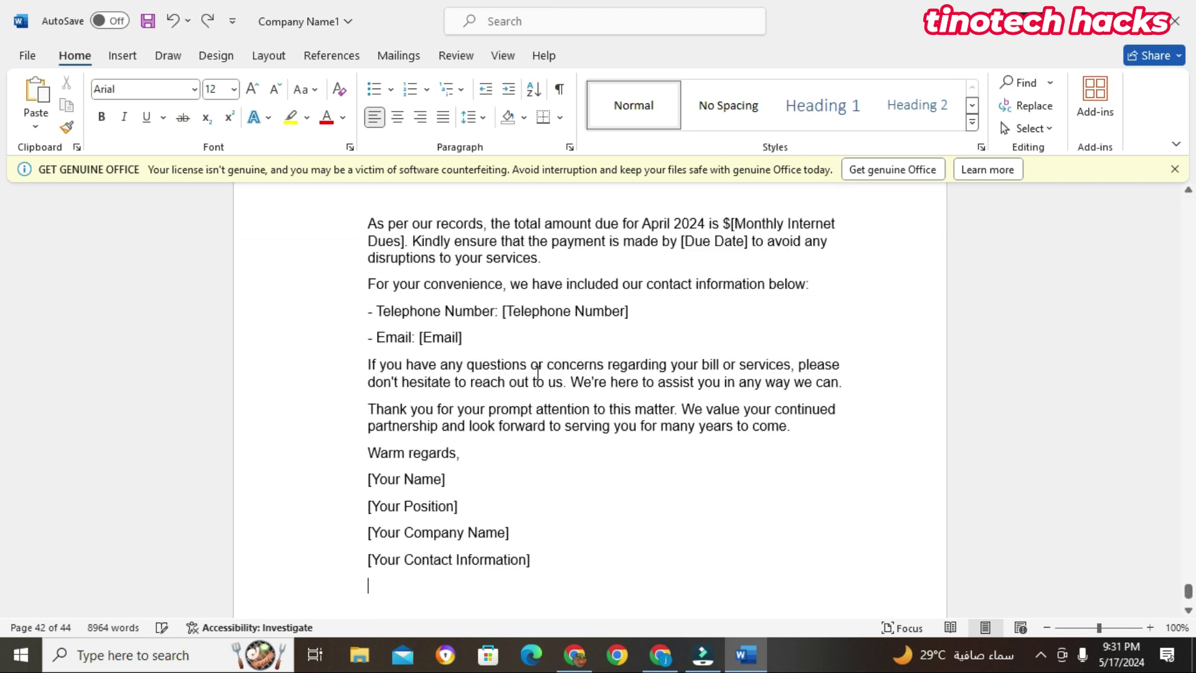